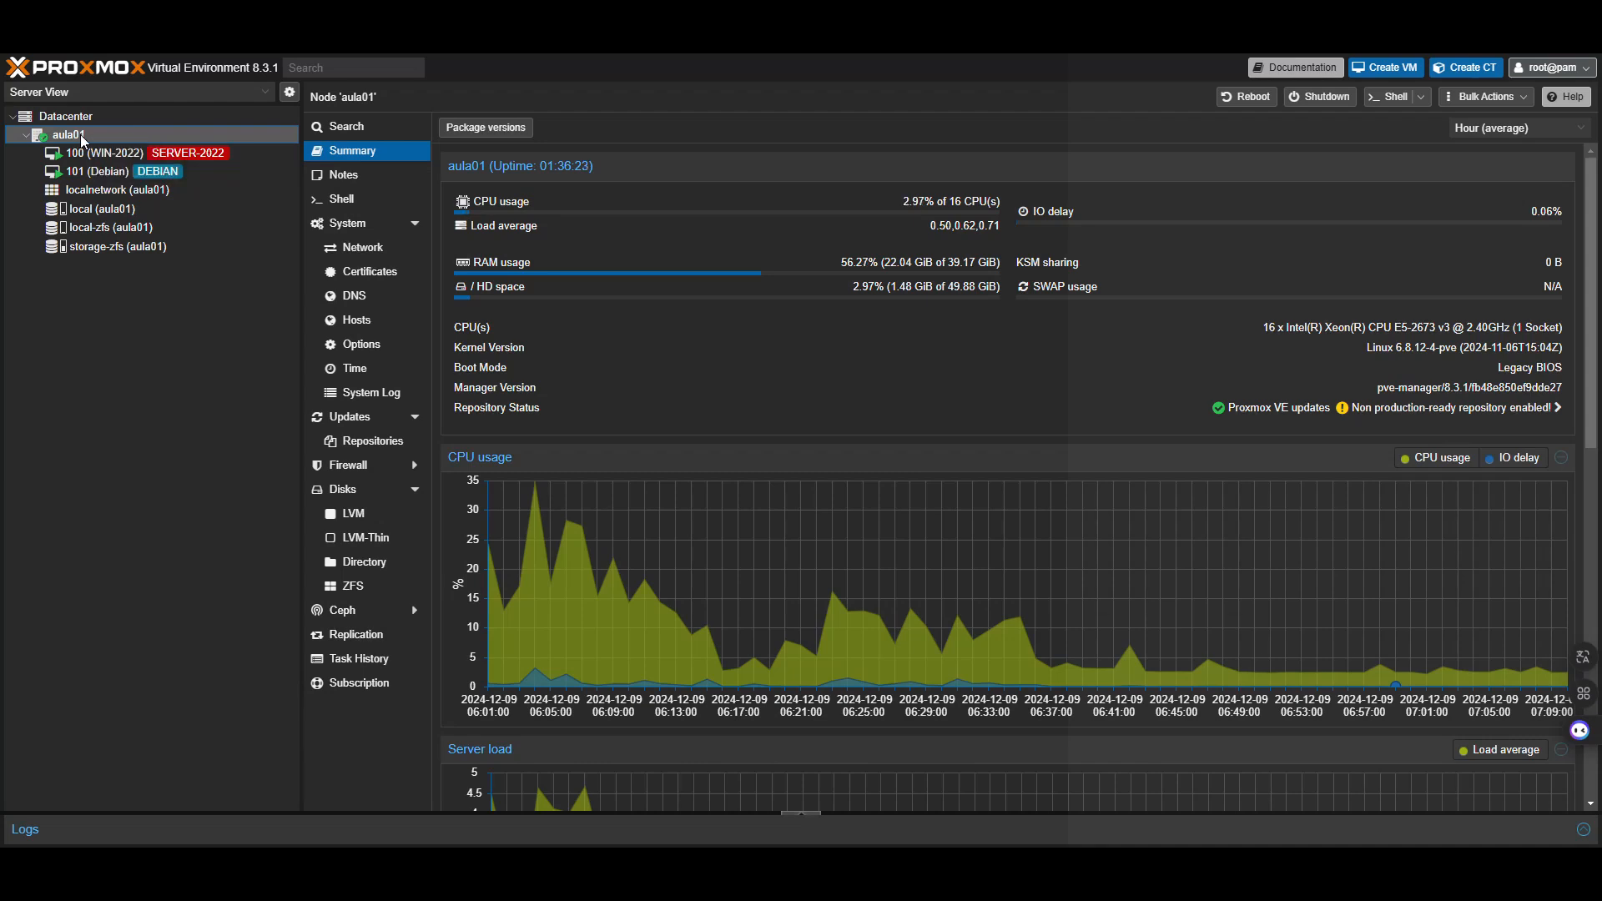
Show the node's disks with the partition rows of /dev/sda through /dev/sdf collapsed
{"action": "left_click", "coordinate": [344, 490]}
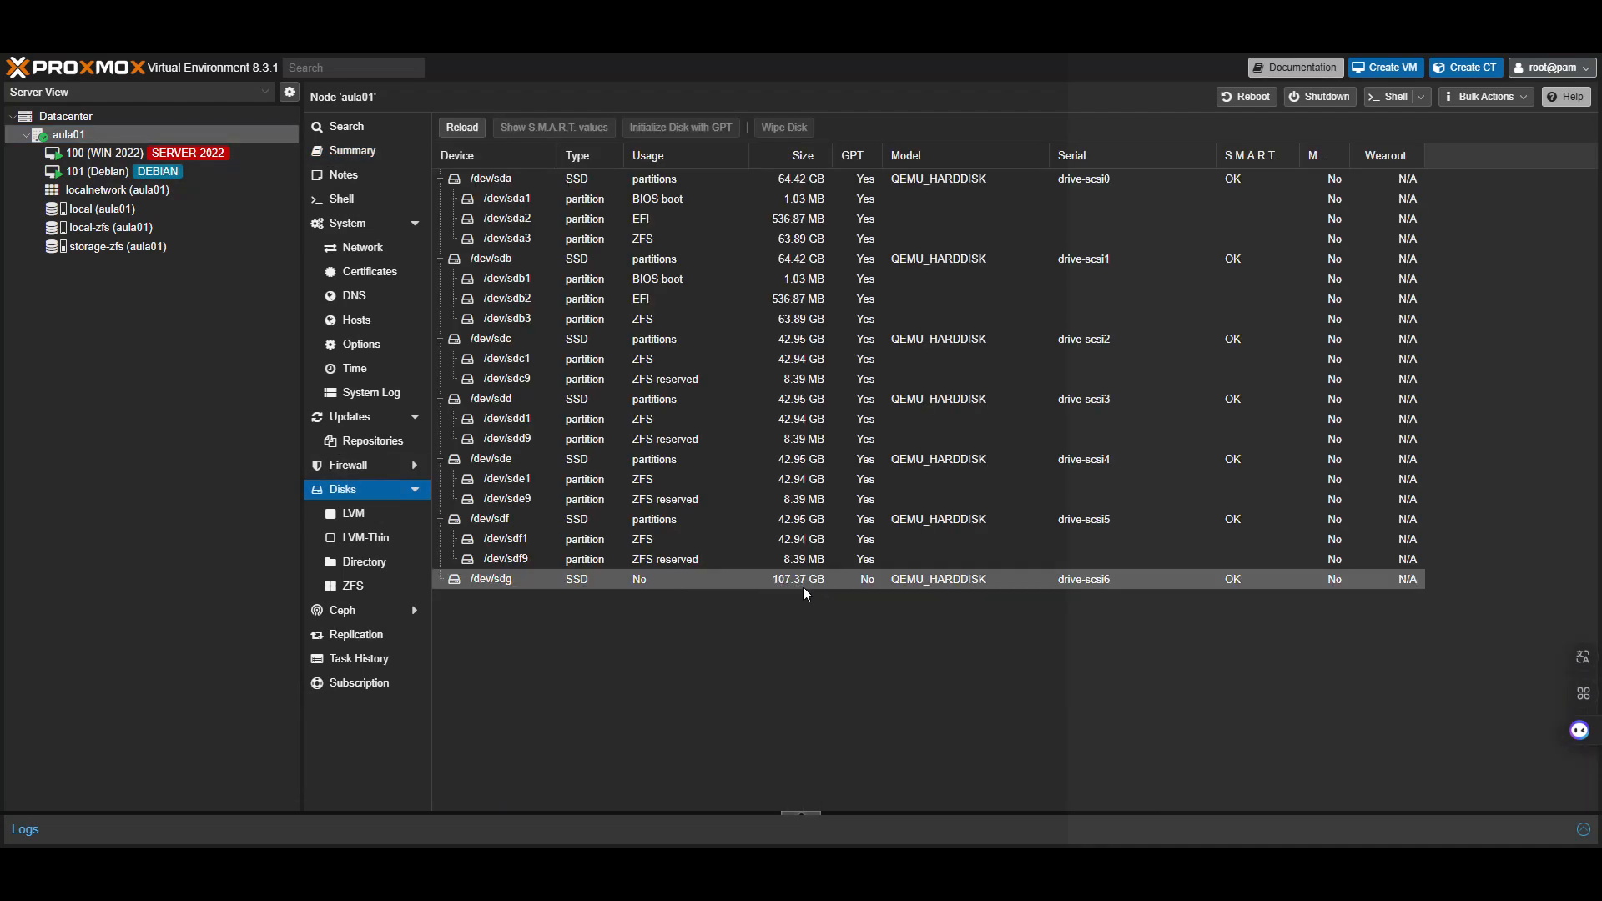
{"action": "left_click", "coordinate": [440, 179]}
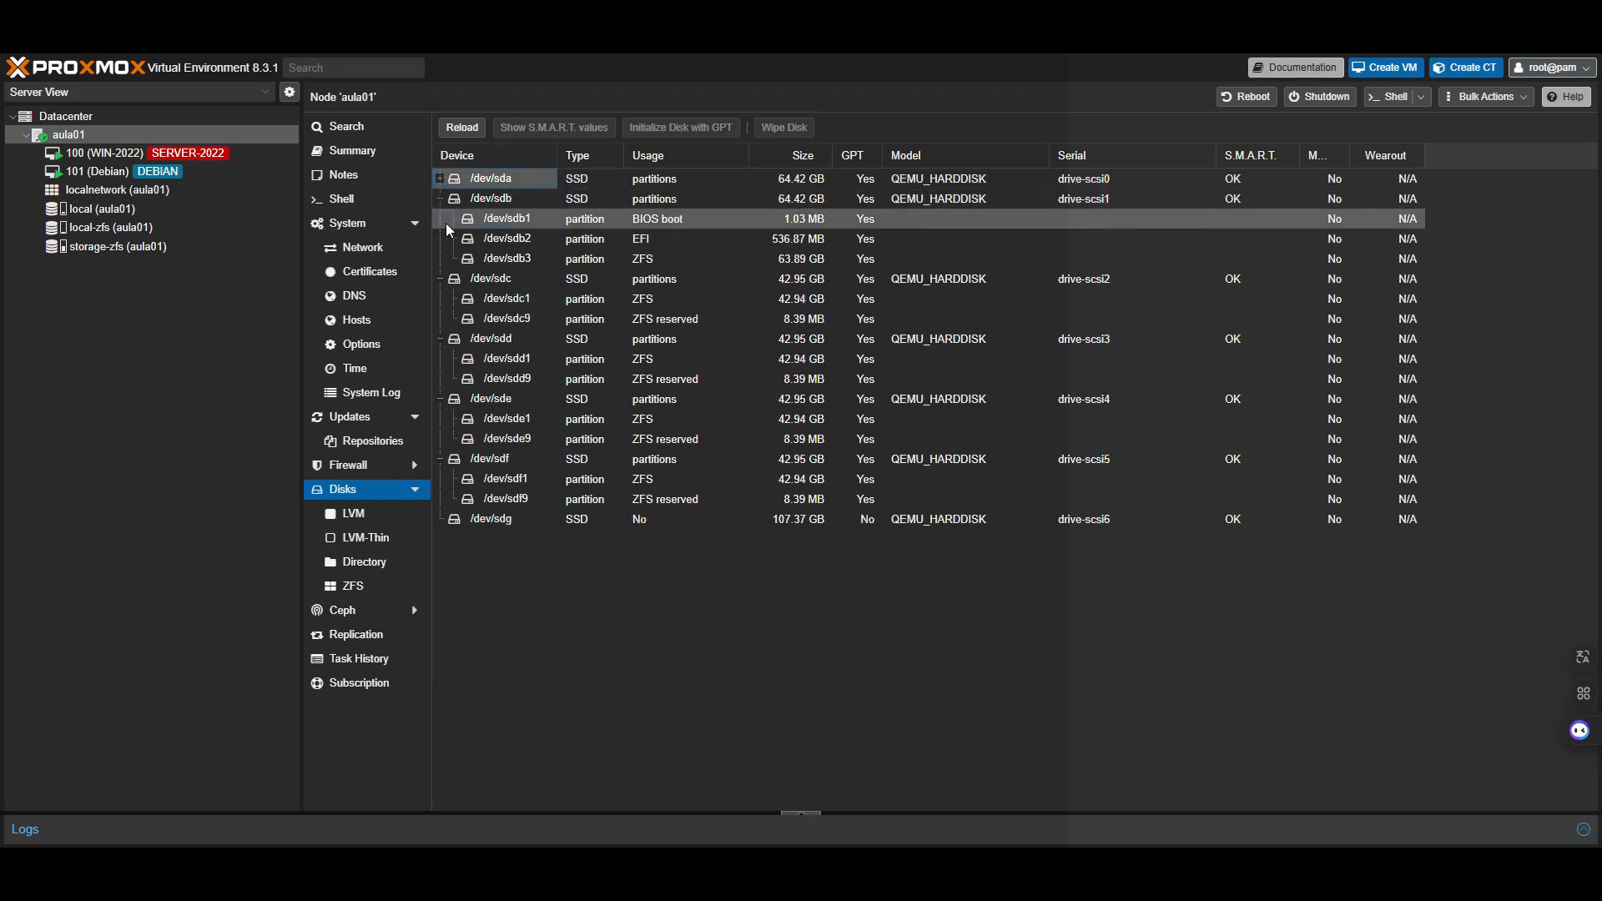
{"action": "left_click", "coordinate": [440, 199]}
{"action": "left_click", "coordinate": [440, 219]}
{"action": "left_click", "coordinate": [439, 239]}
{"action": "left_click", "coordinate": [440, 259]}
{"action": "left_click", "coordinate": [439, 279]}
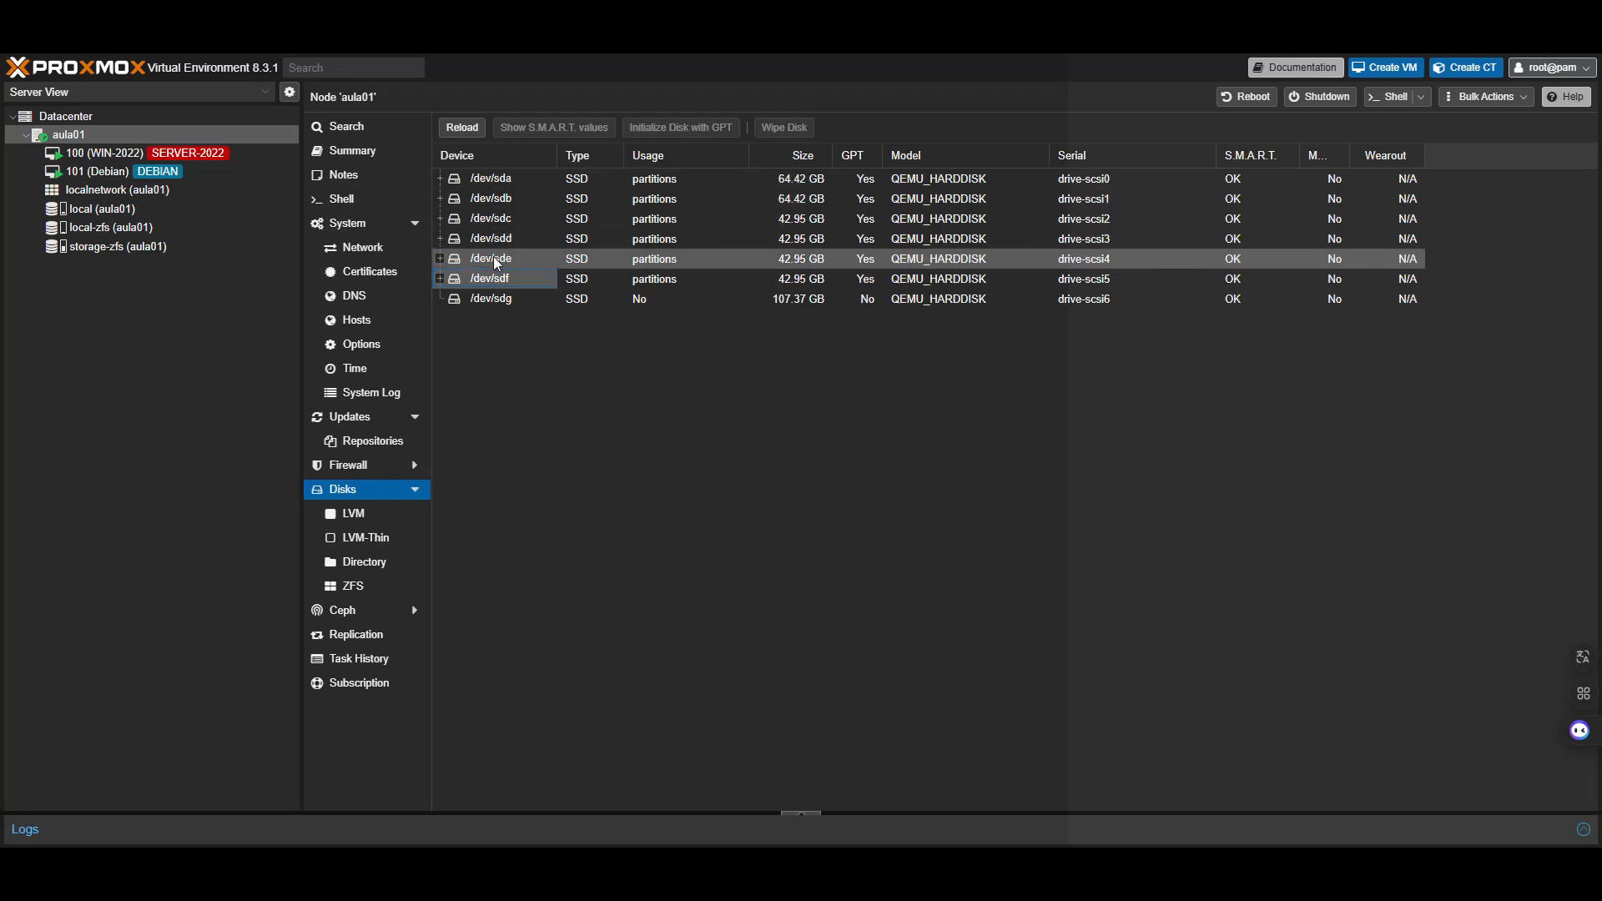
Select the unused 107.37 GB /dev/sdg and go to the node's Directory storage list
{"action": "left_click", "coordinate": [522, 300]}
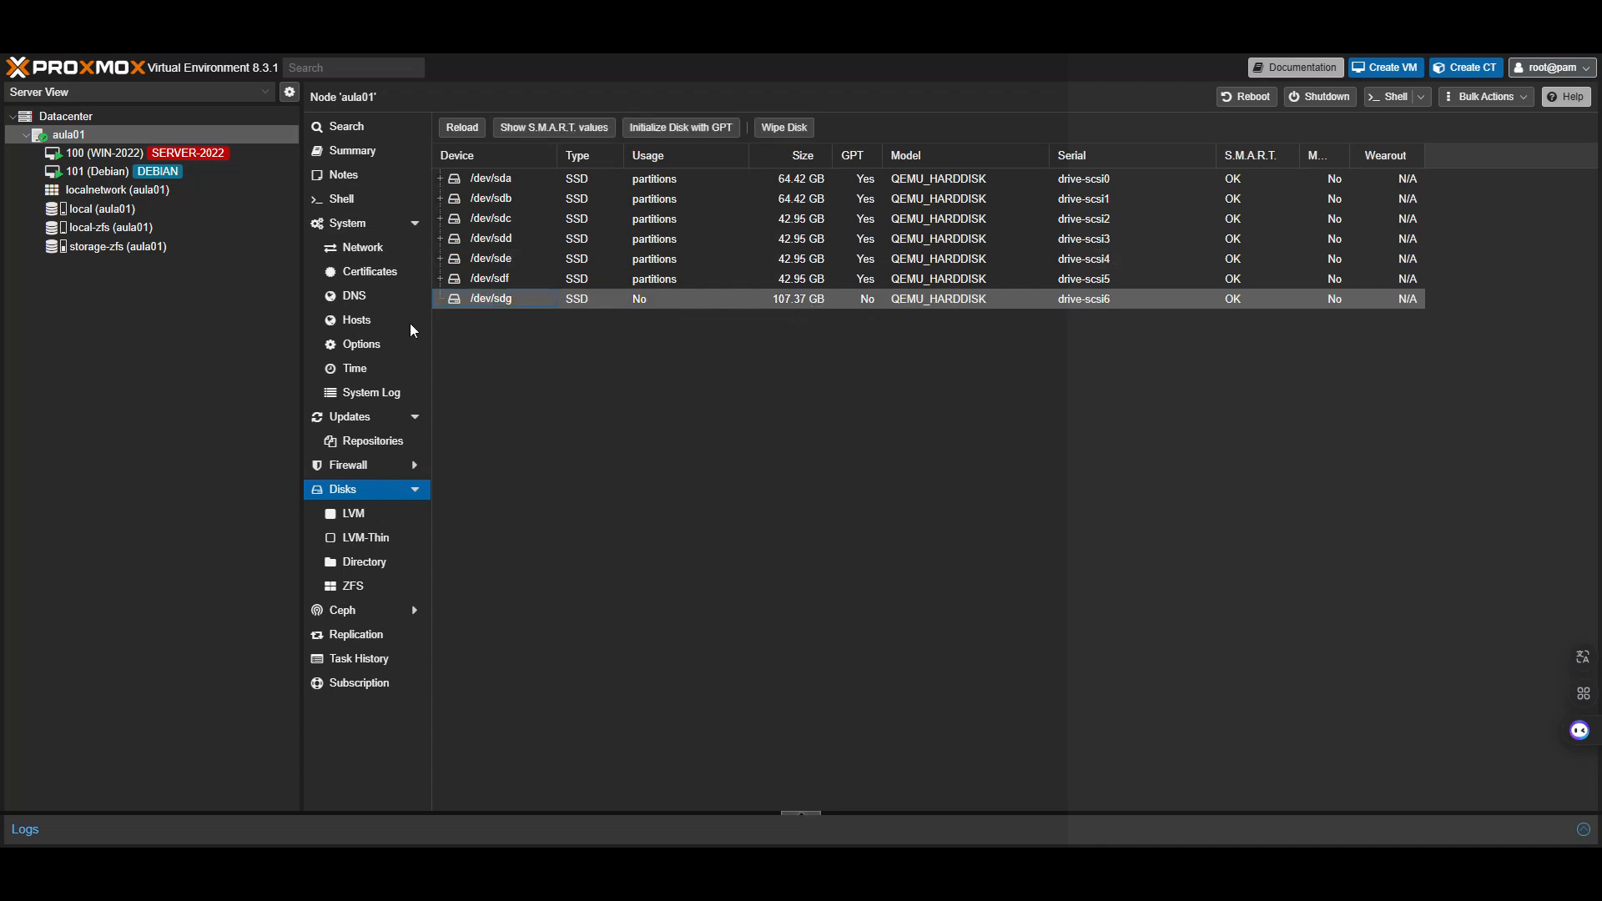
{"action": "left_click", "coordinate": [370, 565]}
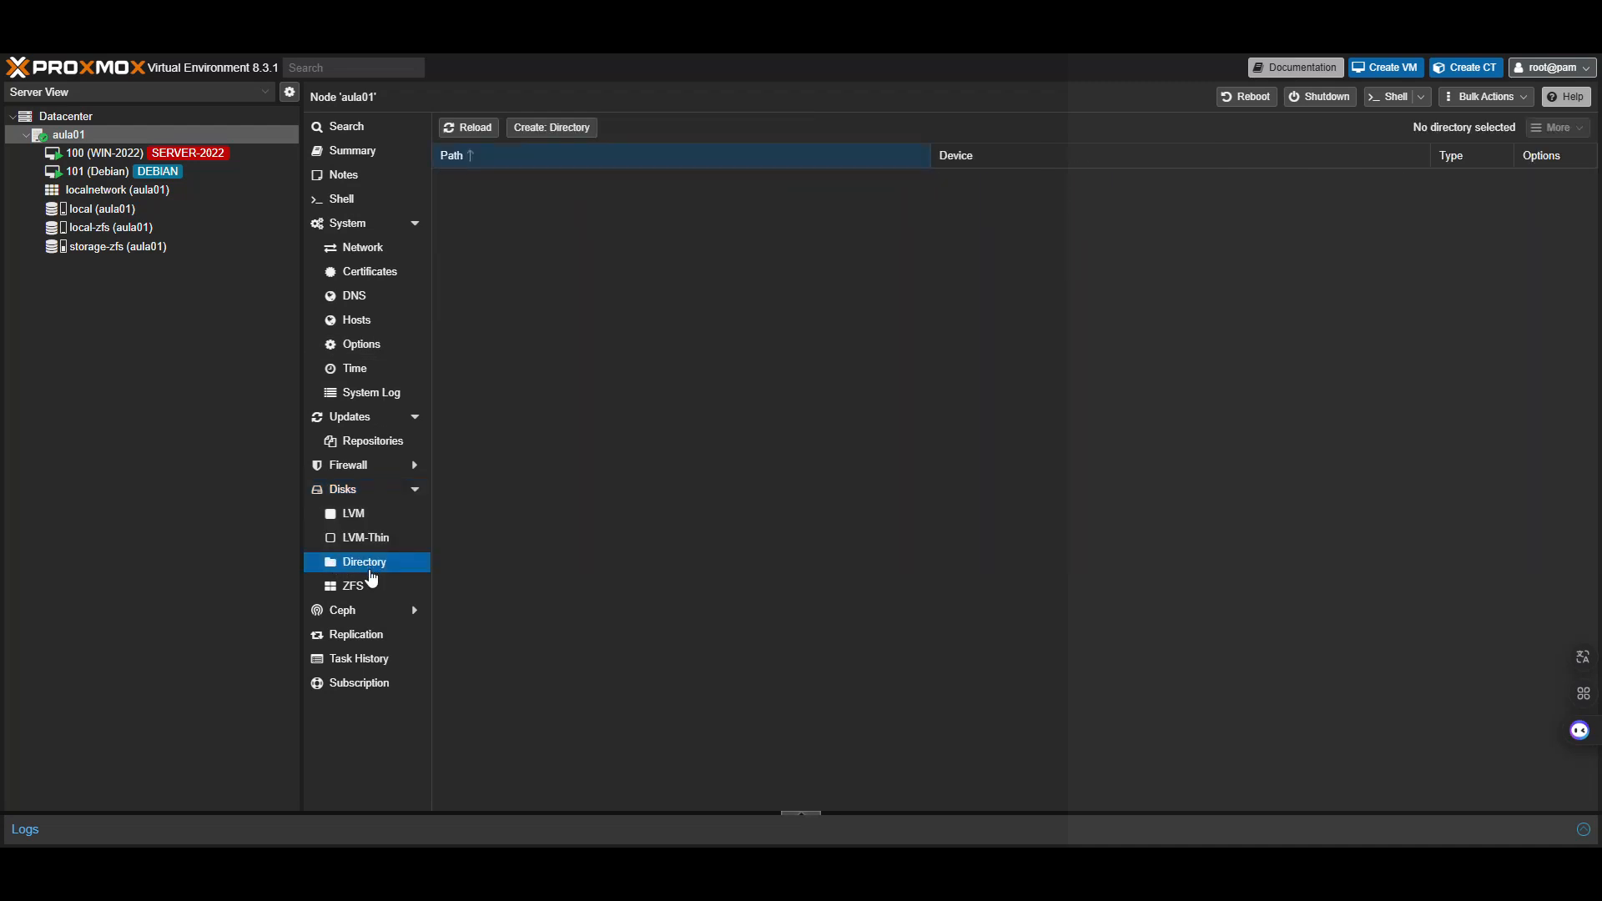
Abandon the new directory storage and reselect /dev/sdg in the node's disk list
{"action": "left_click", "coordinate": [568, 129]}
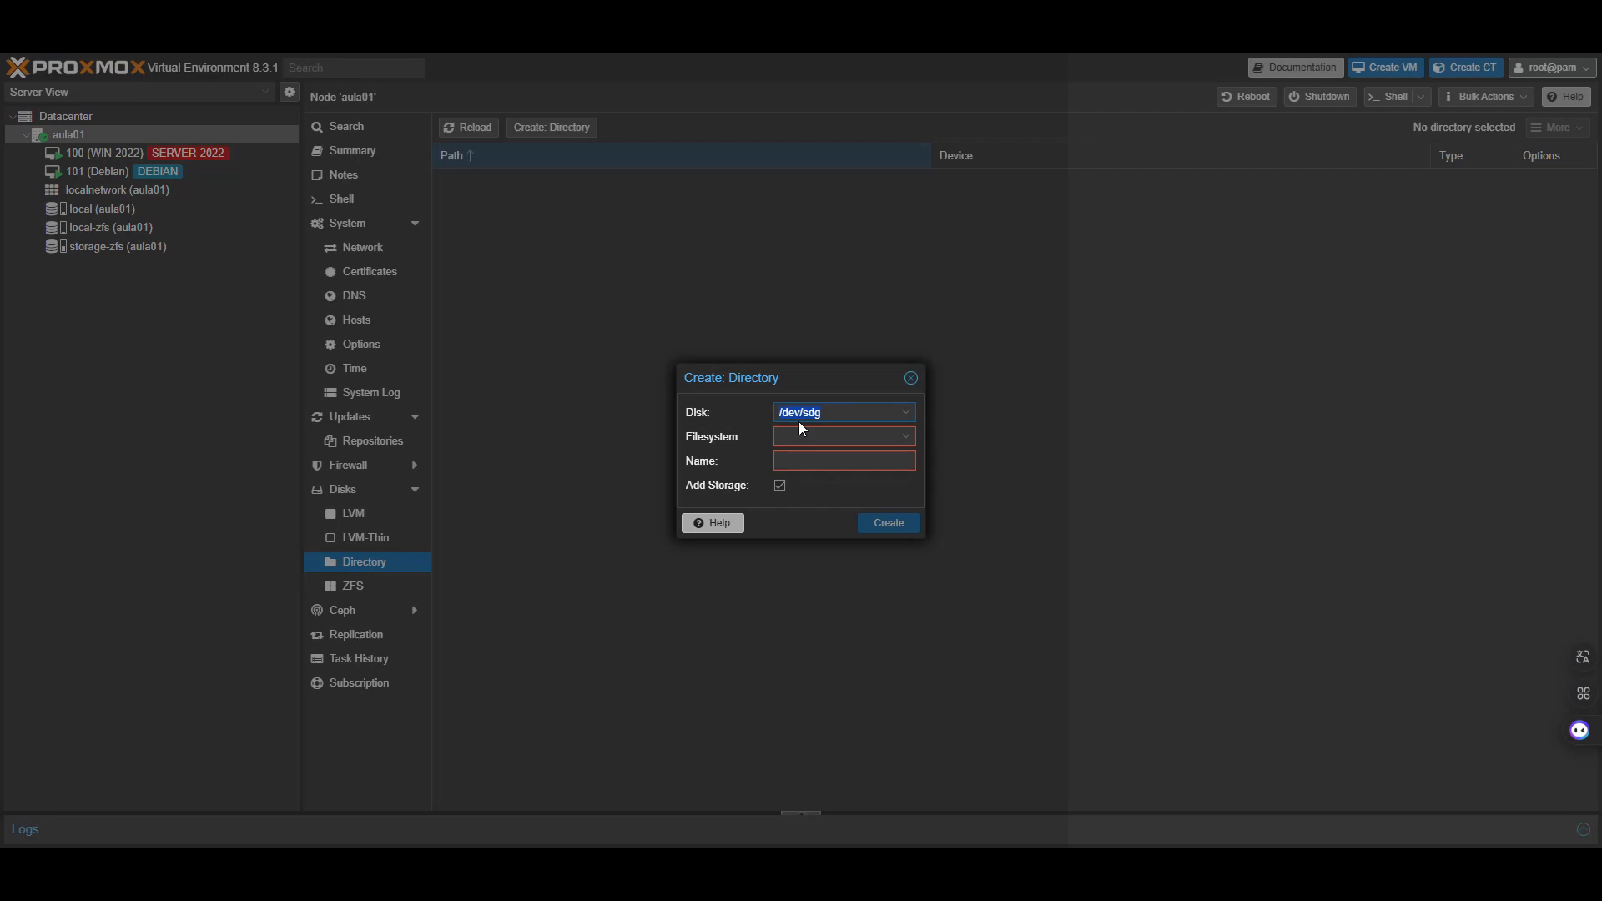
{"action": "left_click", "coordinate": [911, 378]}
{"action": "left_click", "coordinate": [359, 490]}
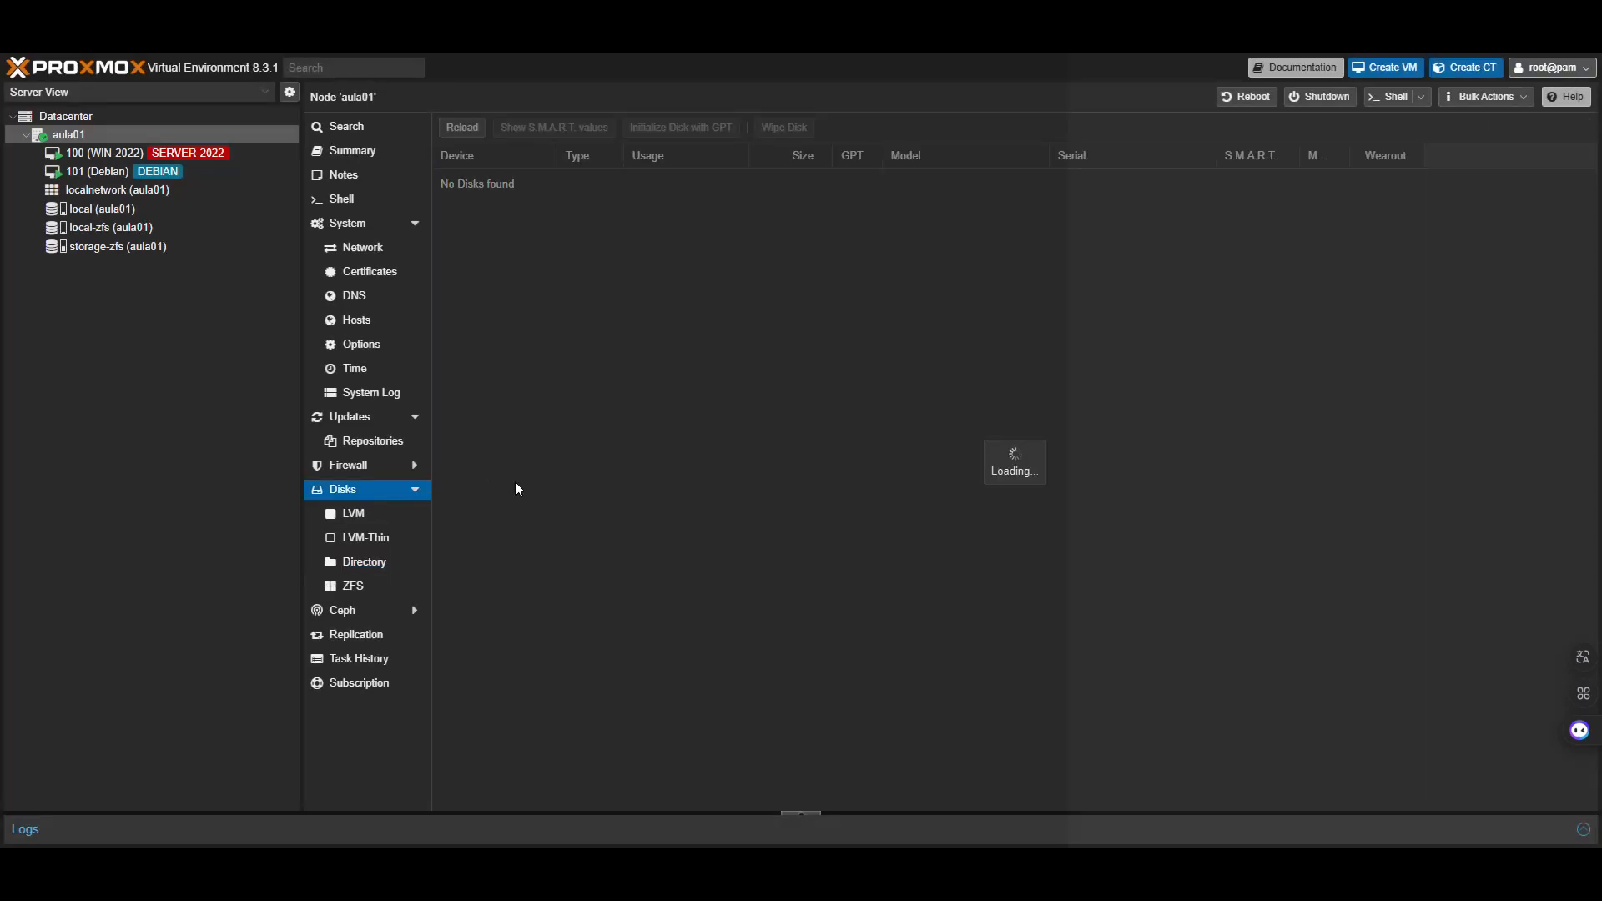
{"action": "left_click", "coordinate": [631, 579]}
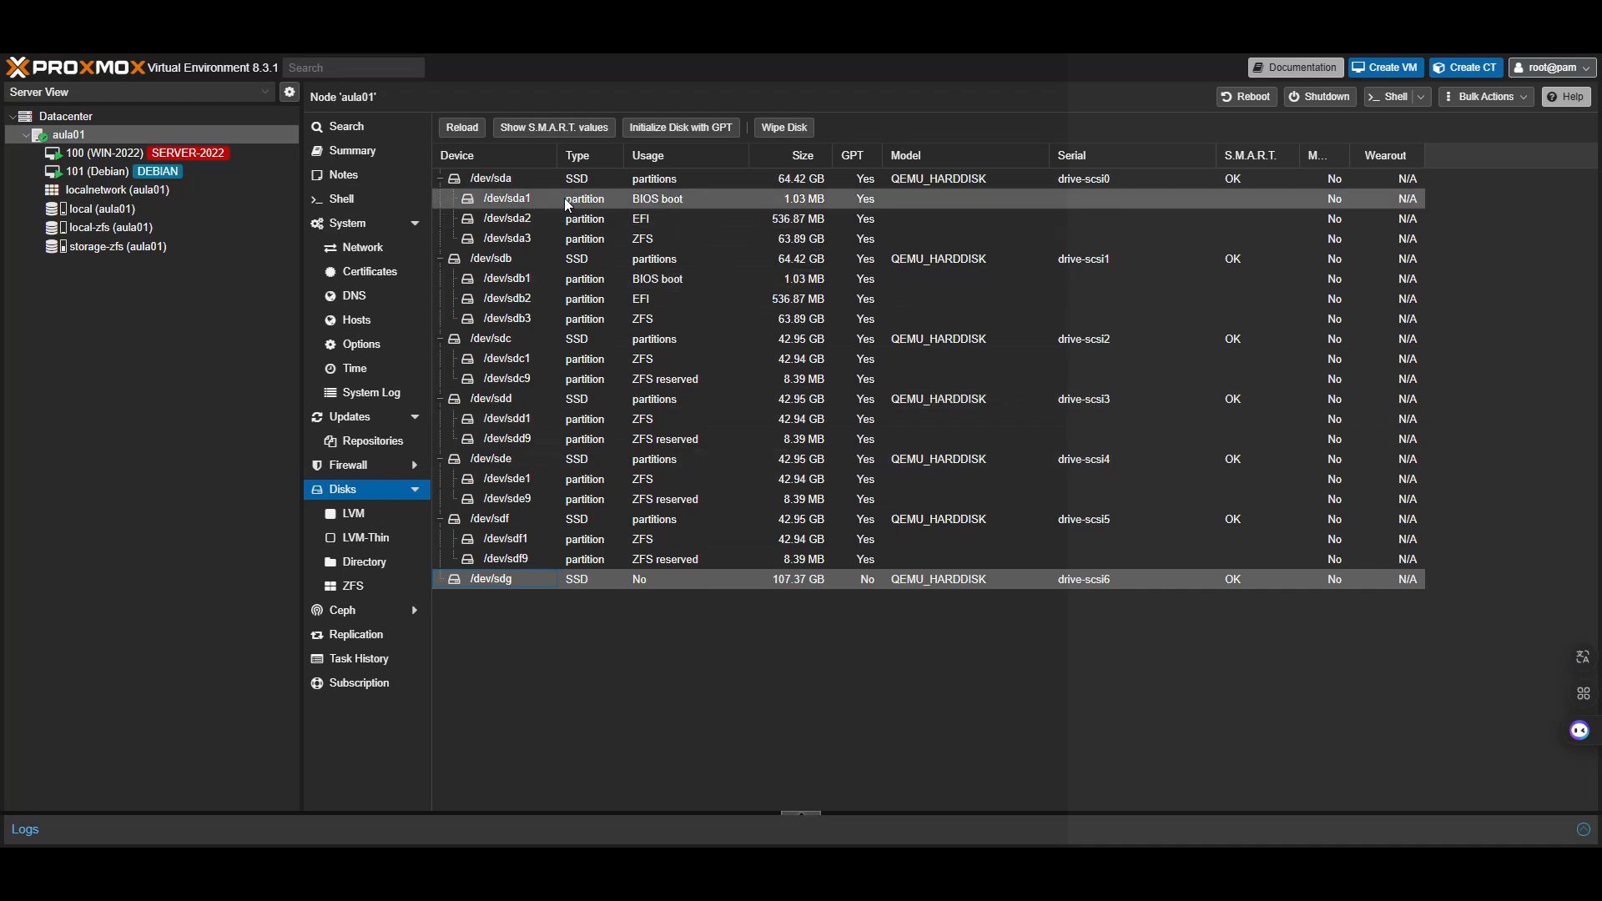
Wipe /dev/sdg and create an ext4 directory storage named BKP on it
{"action": "left_click", "coordinate": [791, 131]}
{"action": "left_click", "coordinate": [762, 523]}
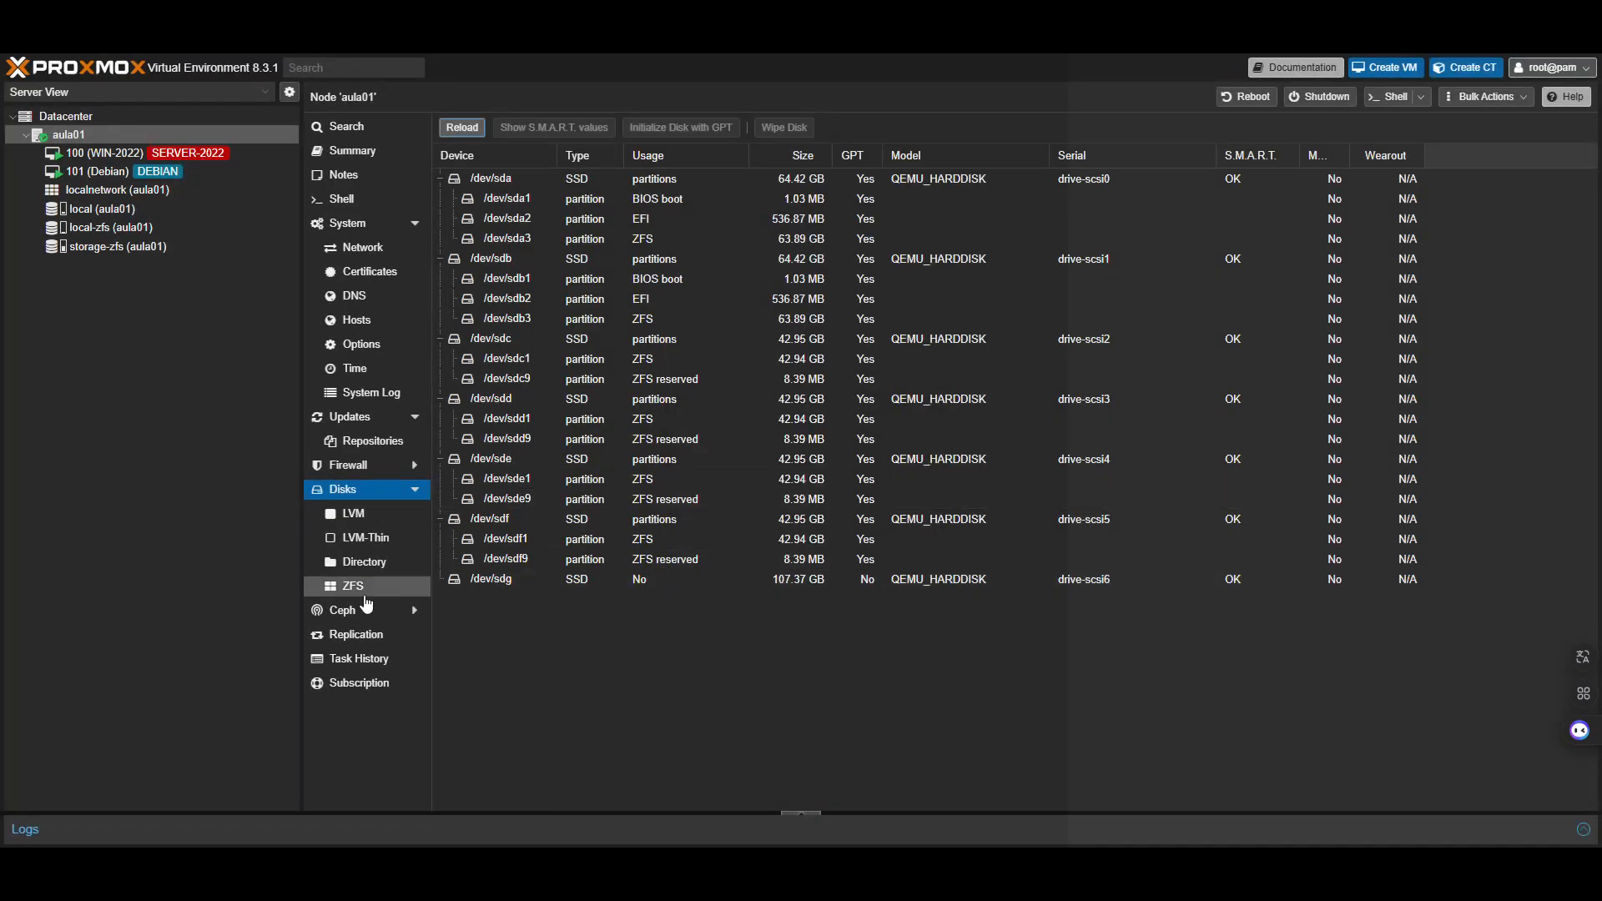
{"action": "left_click", "coordinate": [372, 563]}
{"action": "left_click", "coordinate": [557, 128]}
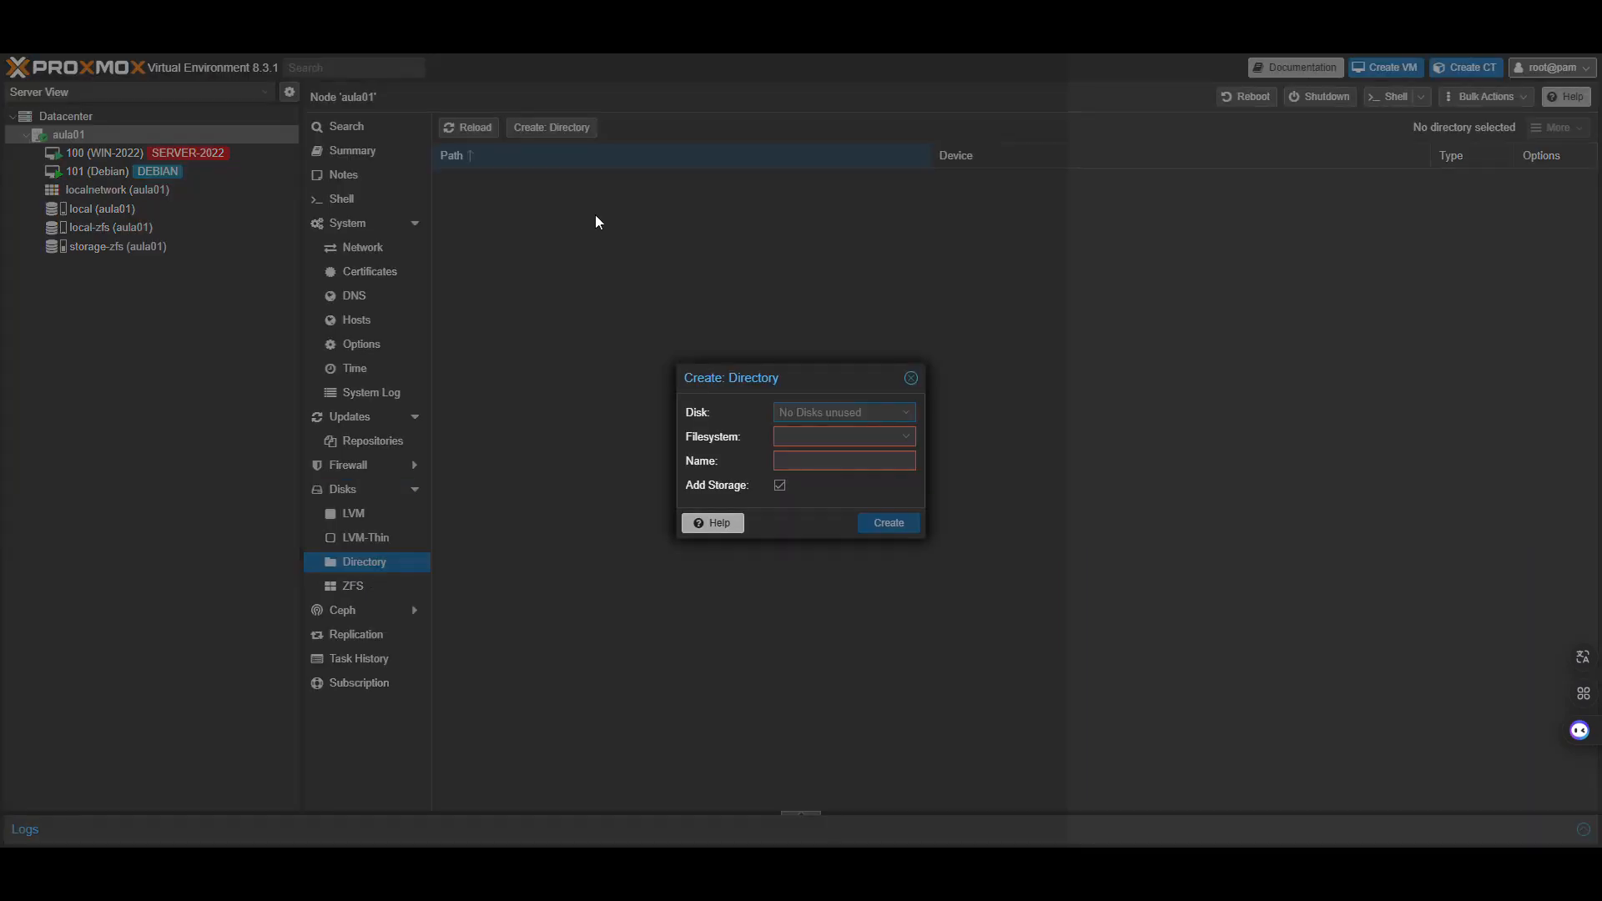
{"action": "left_click", "coordinate": [821, 458]}
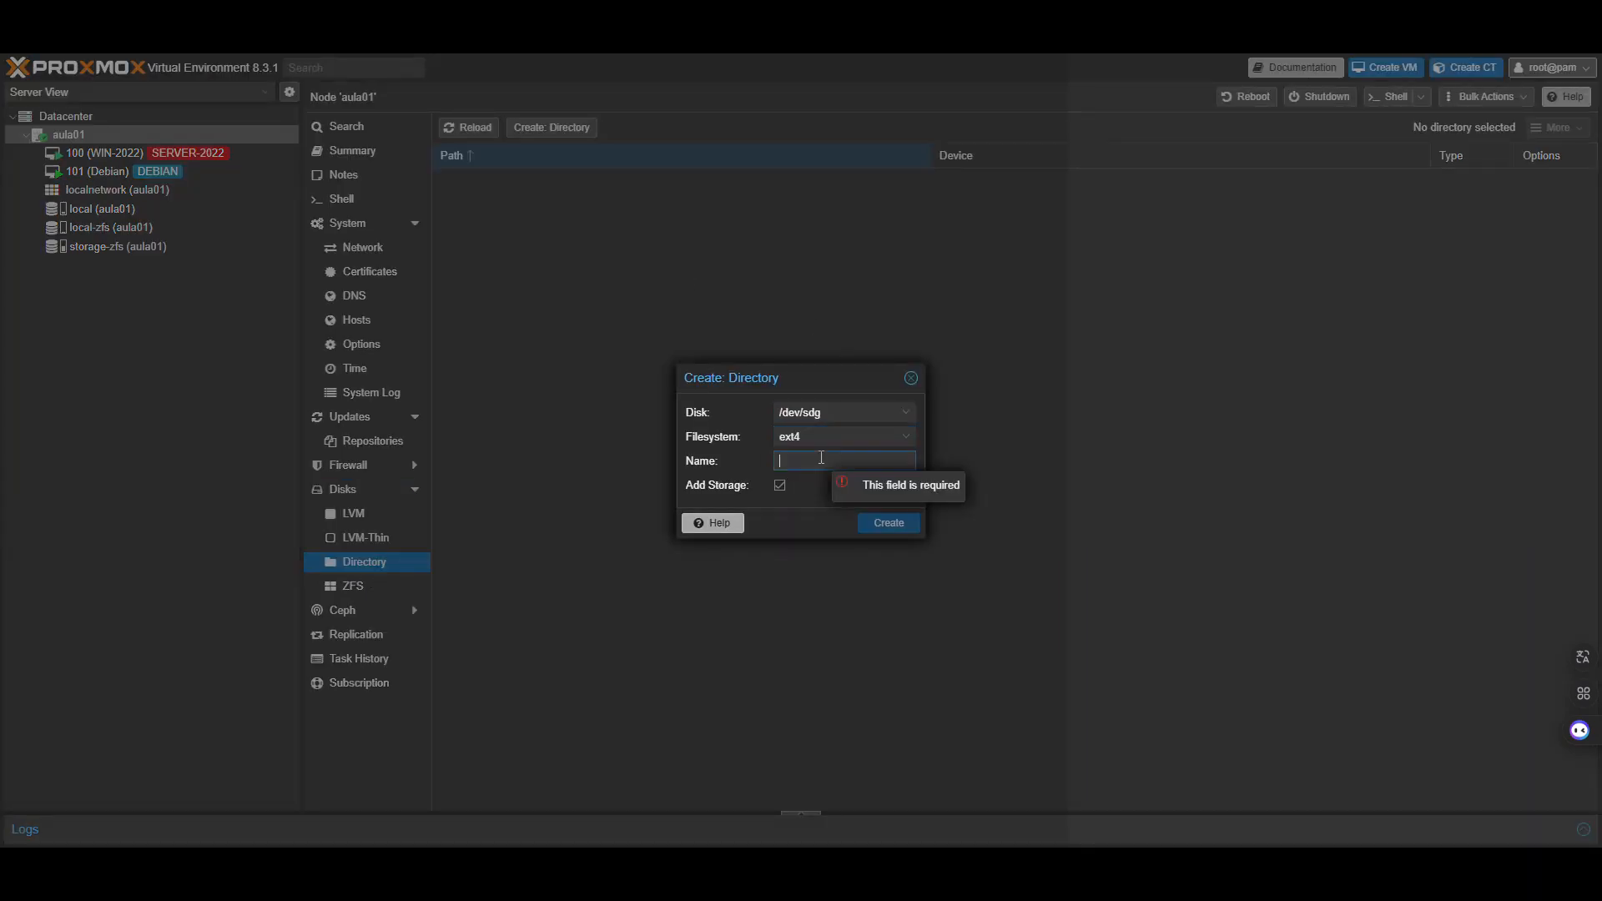
{"action": "type", "text": "BKP"}
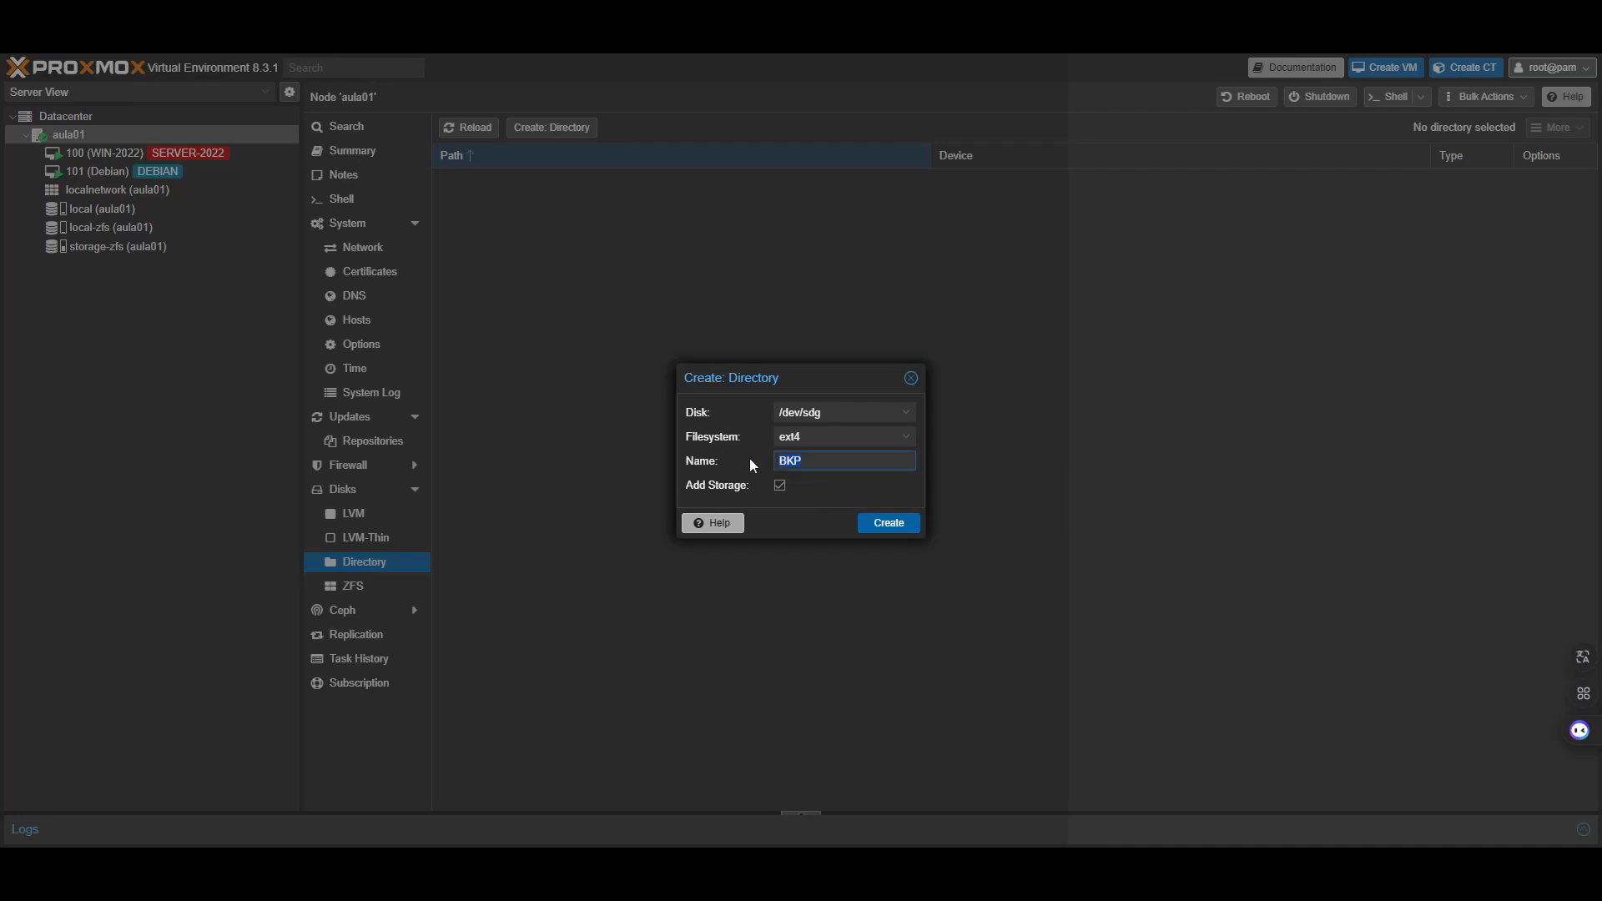
{"action": "left_click", "coordinate": [865, 523]}
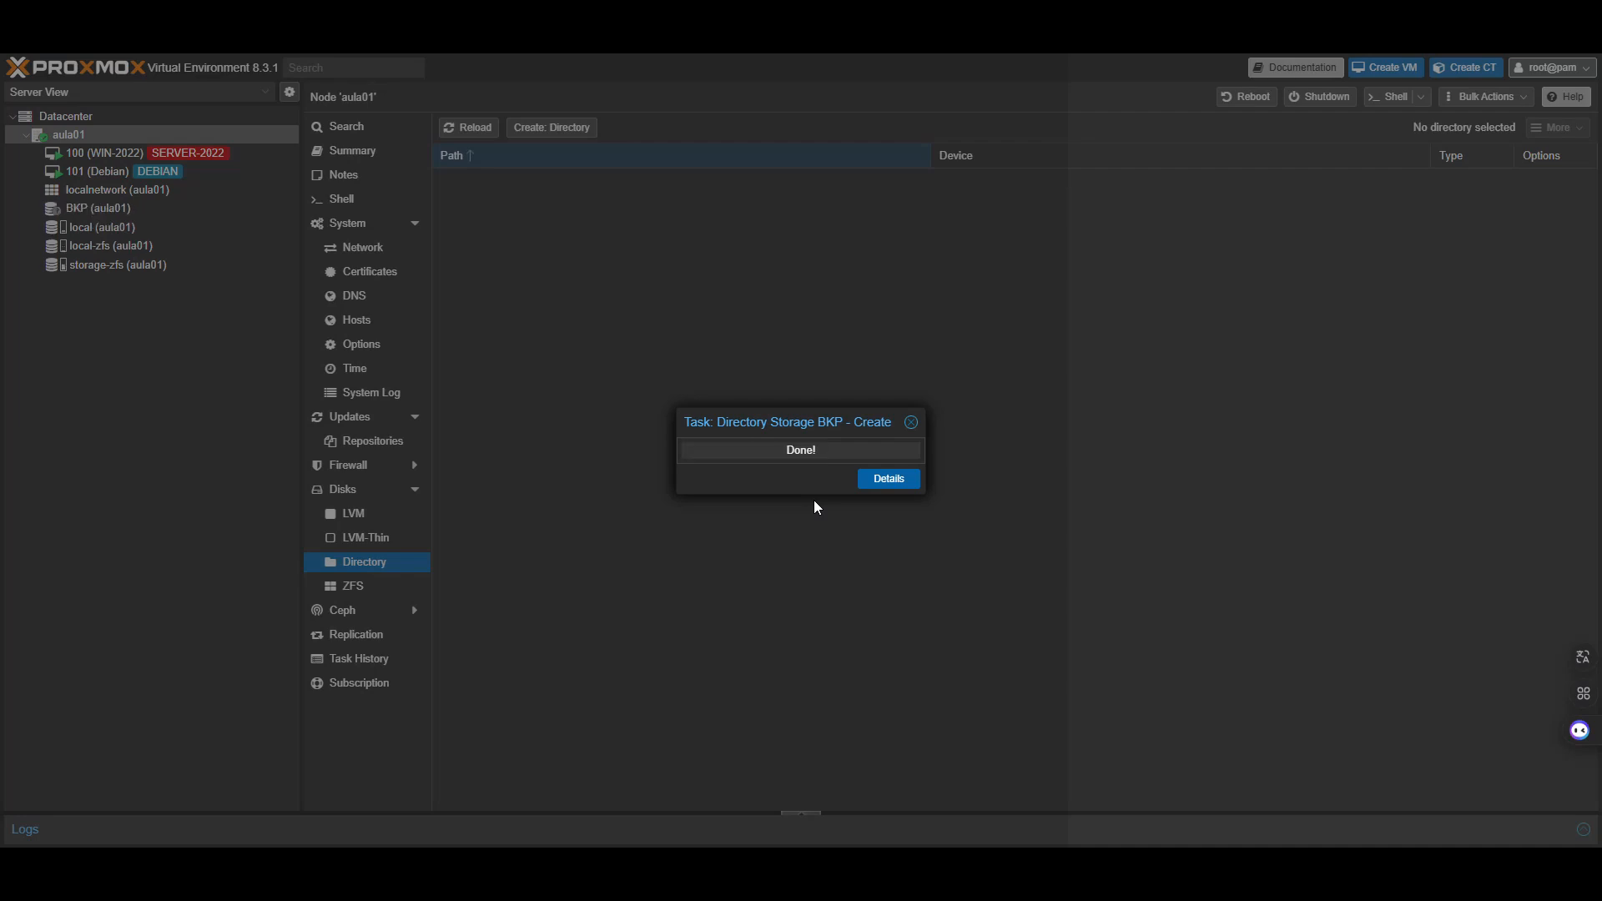
Check BKP's 105.09 GB capacity and the local storage's 5.86 GB usage, then select Datacenter
{"action": "left_click", "coordinate": [128, 210]}
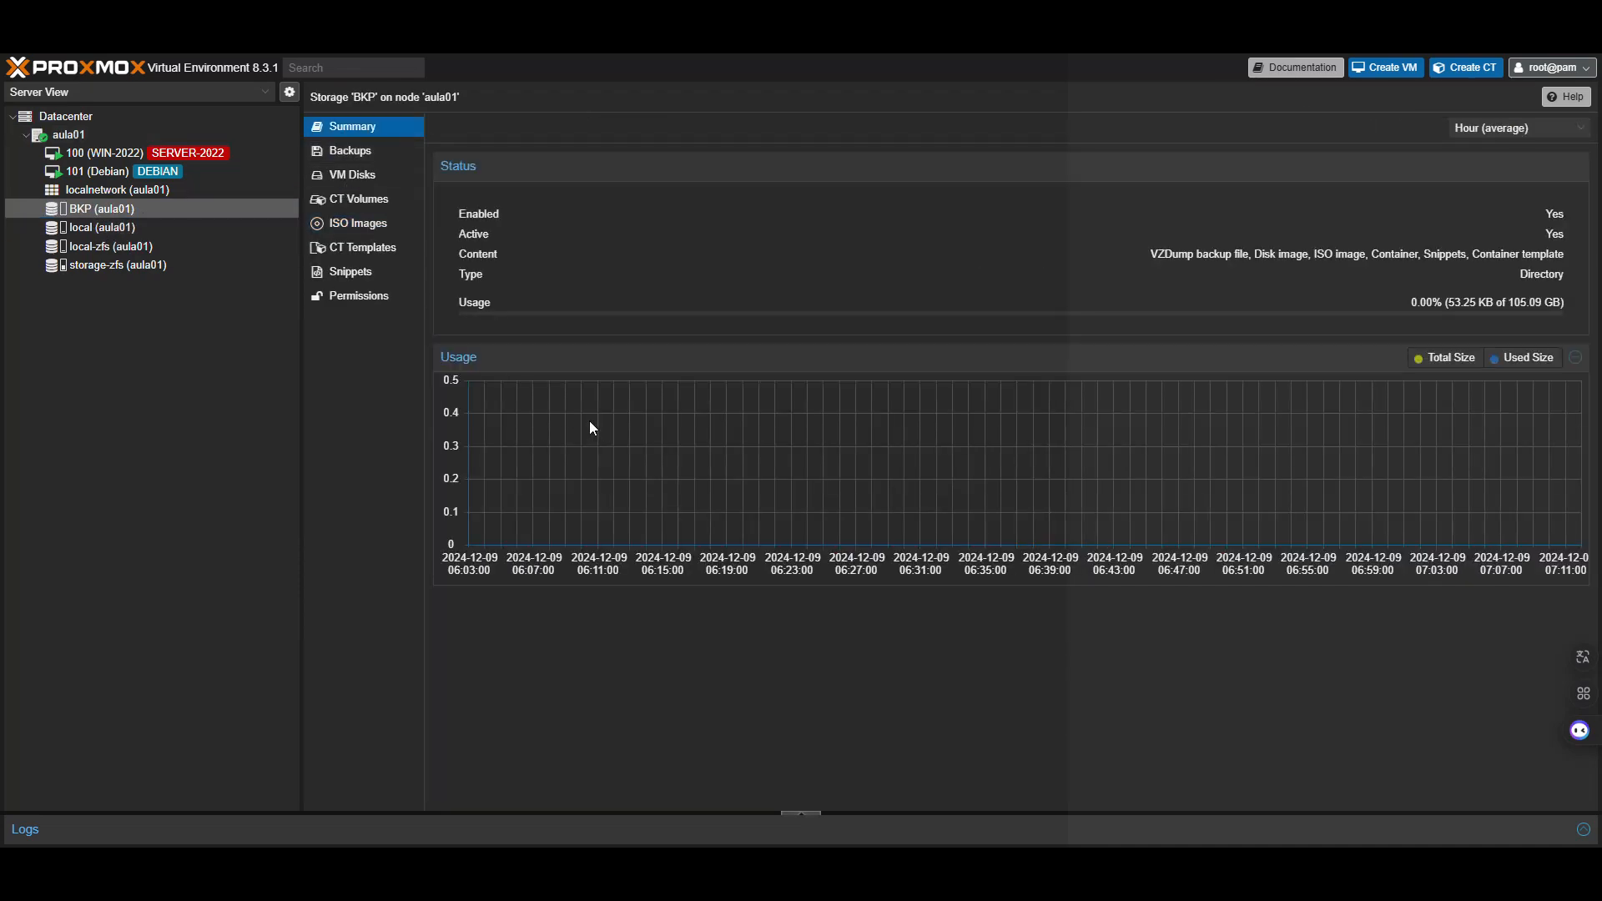
{"action": "left_click_drag", "start_coordinate": [1503, 302], "coordinate": [1538, 299]}
{"action": "left_click", "coordinate": [1234, 310]}
{"action": "left_click", "coordinate": [110, 229]}
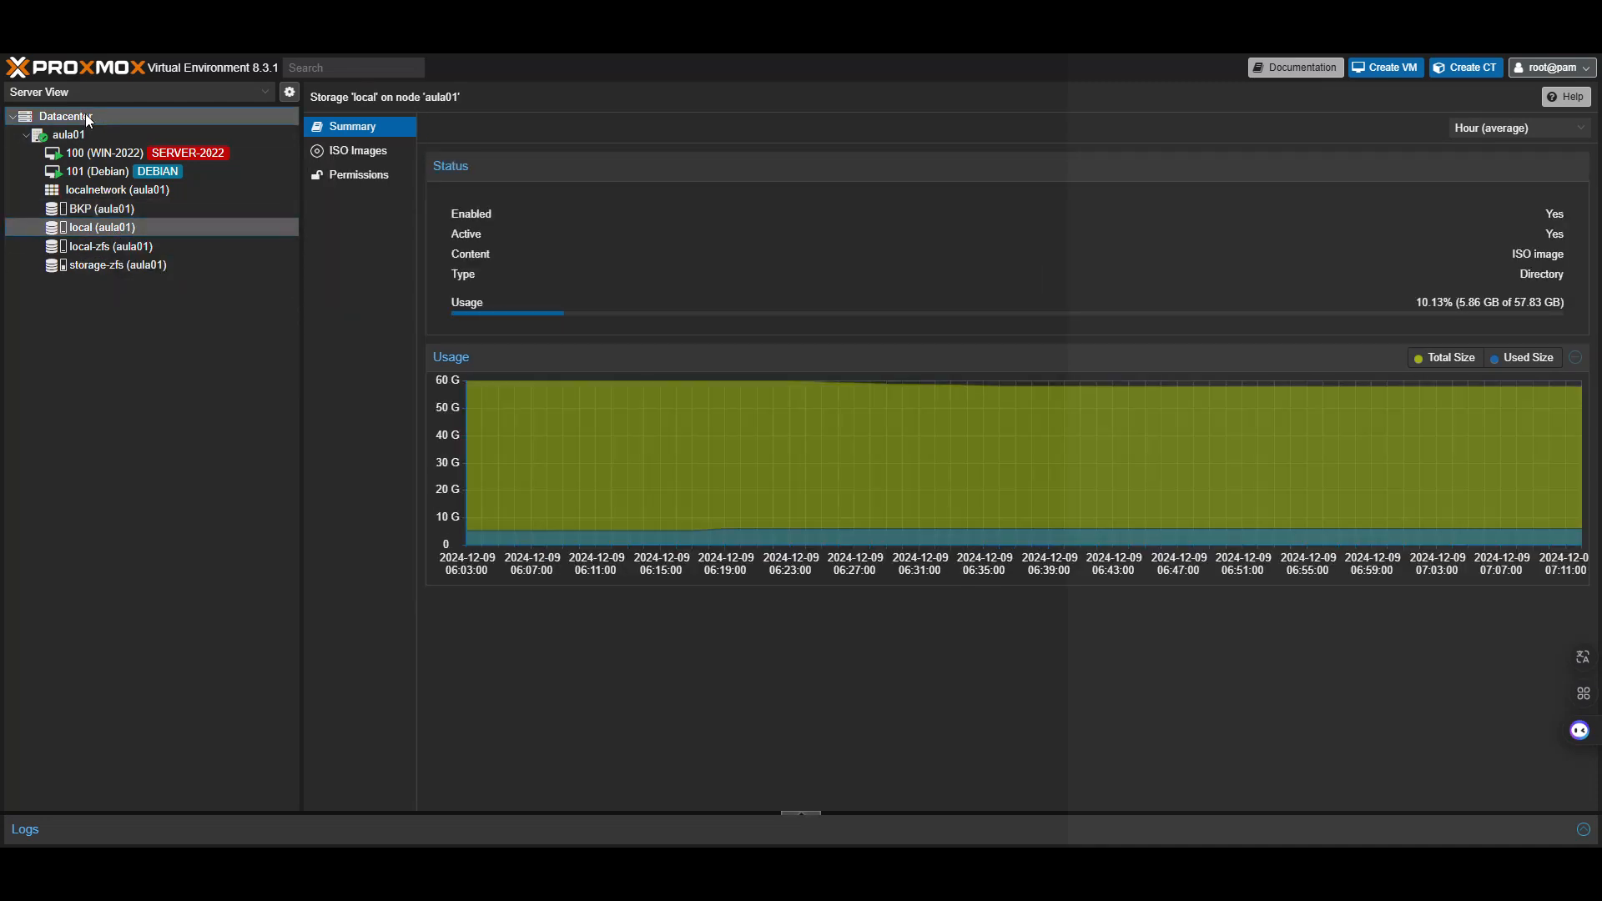
{"action": "left_click", "coordinate": [86, 117]}
Restrict BKP's content to VZDump backup file, Disk image and Snippets, dropping ISO and container types
{"action": "left_click", "coordinate": [355, 287]}
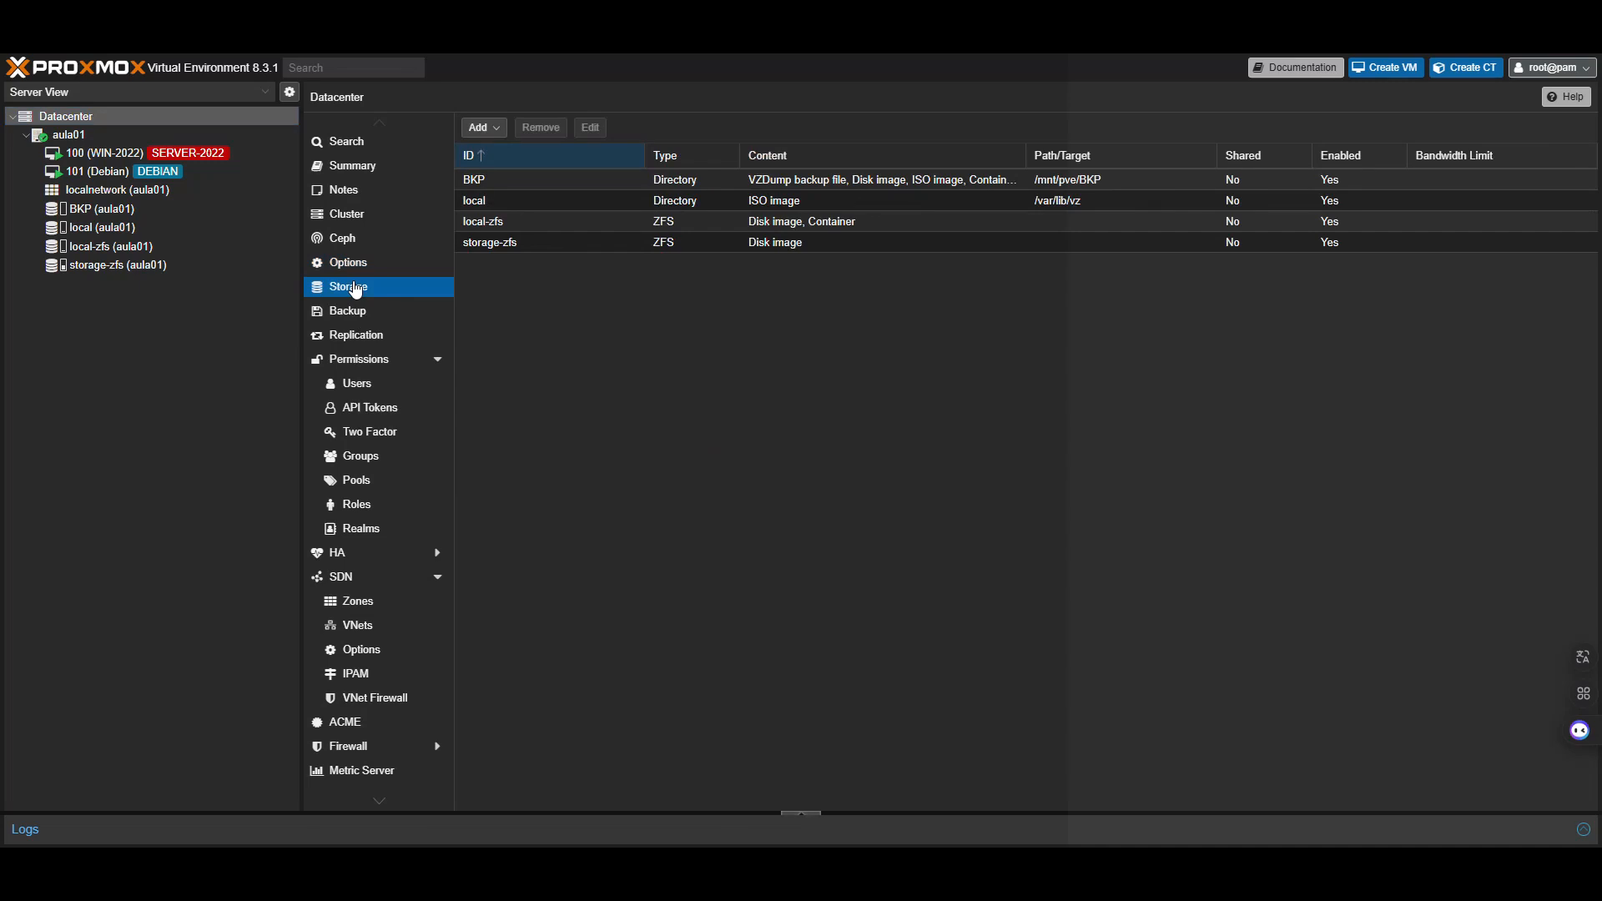
{"action": "left_click", "coordinate": [518, 180]}
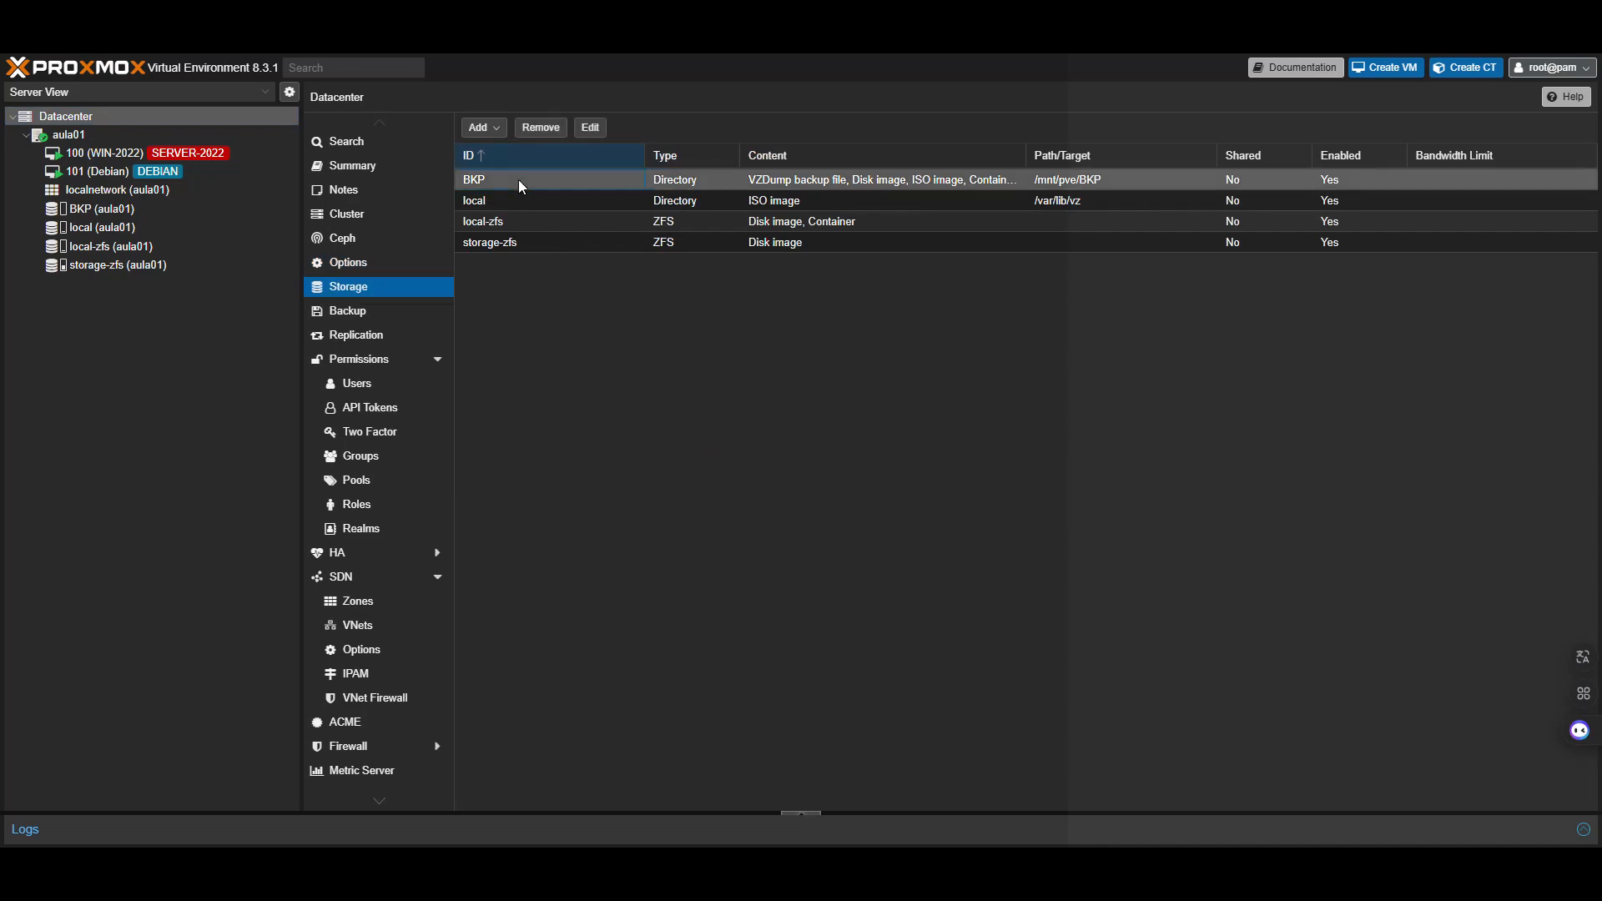
{"action": "double_click", "coordinate": [518, 178]}
{"action": "left_click", "coordinate": [768, 492]}
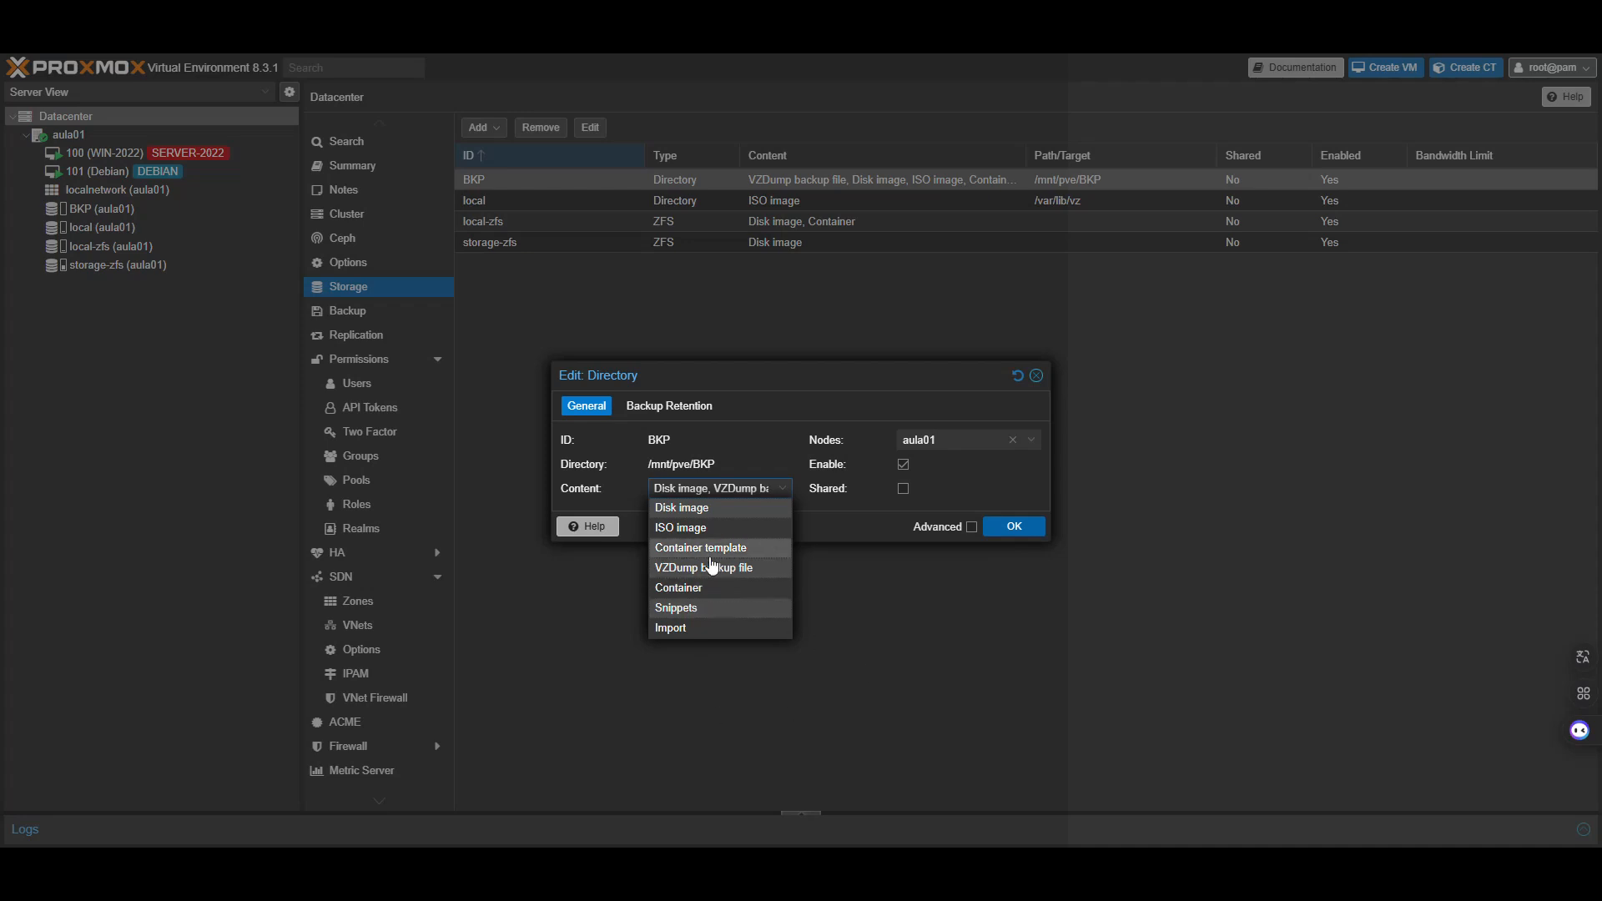
{"action": "left_click", "coordinate": [1002, 526]}
{"action": "left_click", "coordinate": [116, 209]}
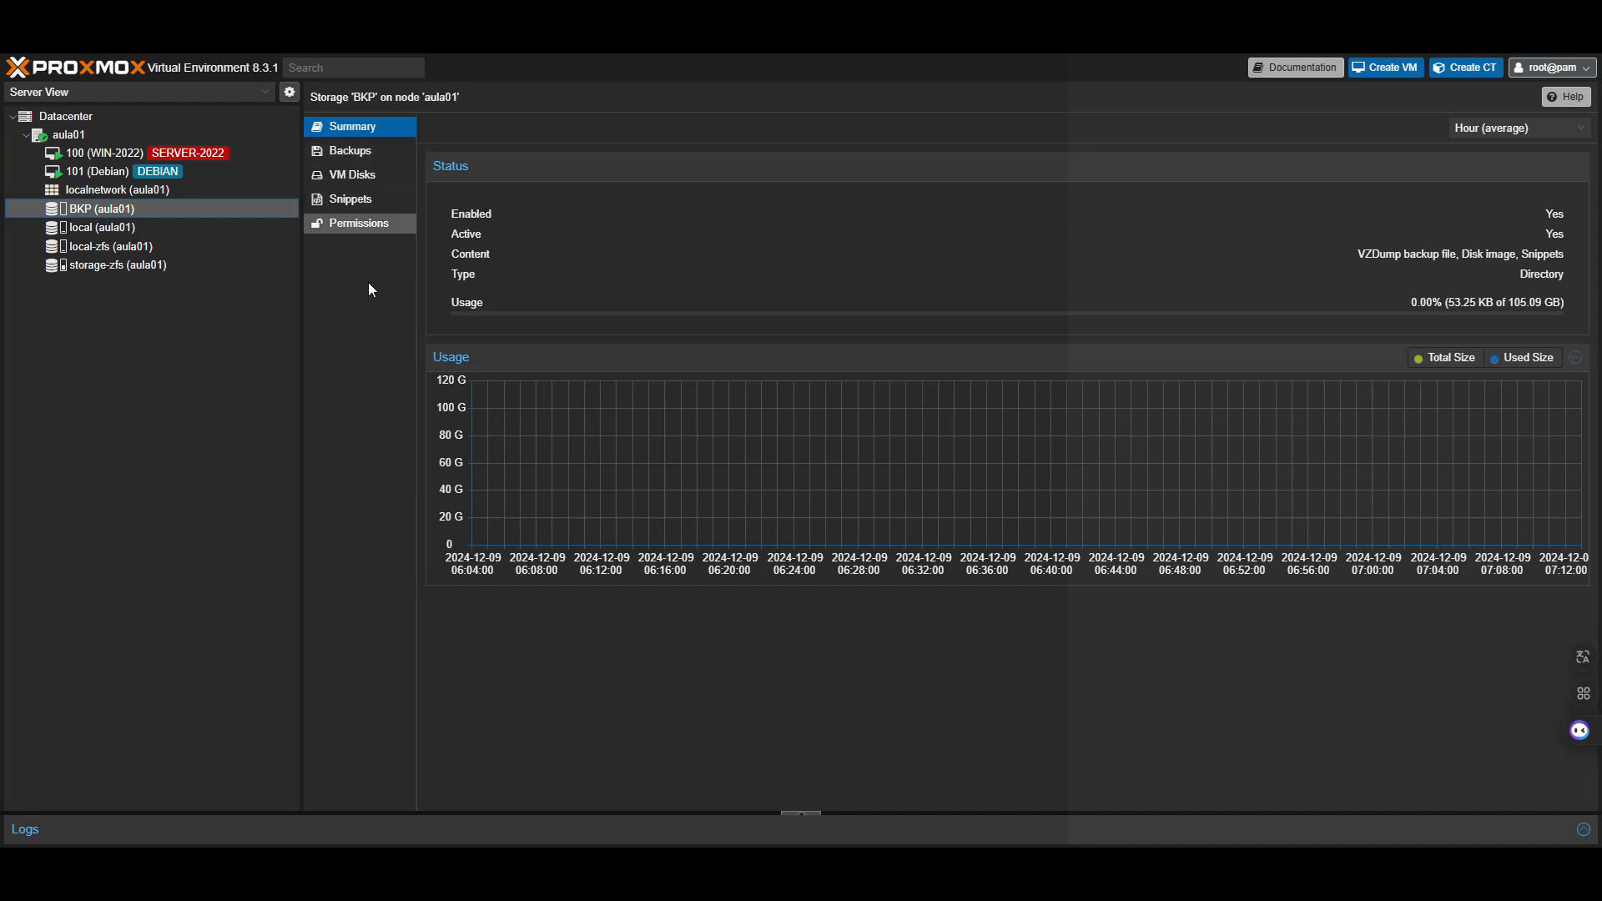
Set up a backup of VM 101 to BKP storage in Snapshot mode
{"action": "left_click", "coordinate": [102, 173]}
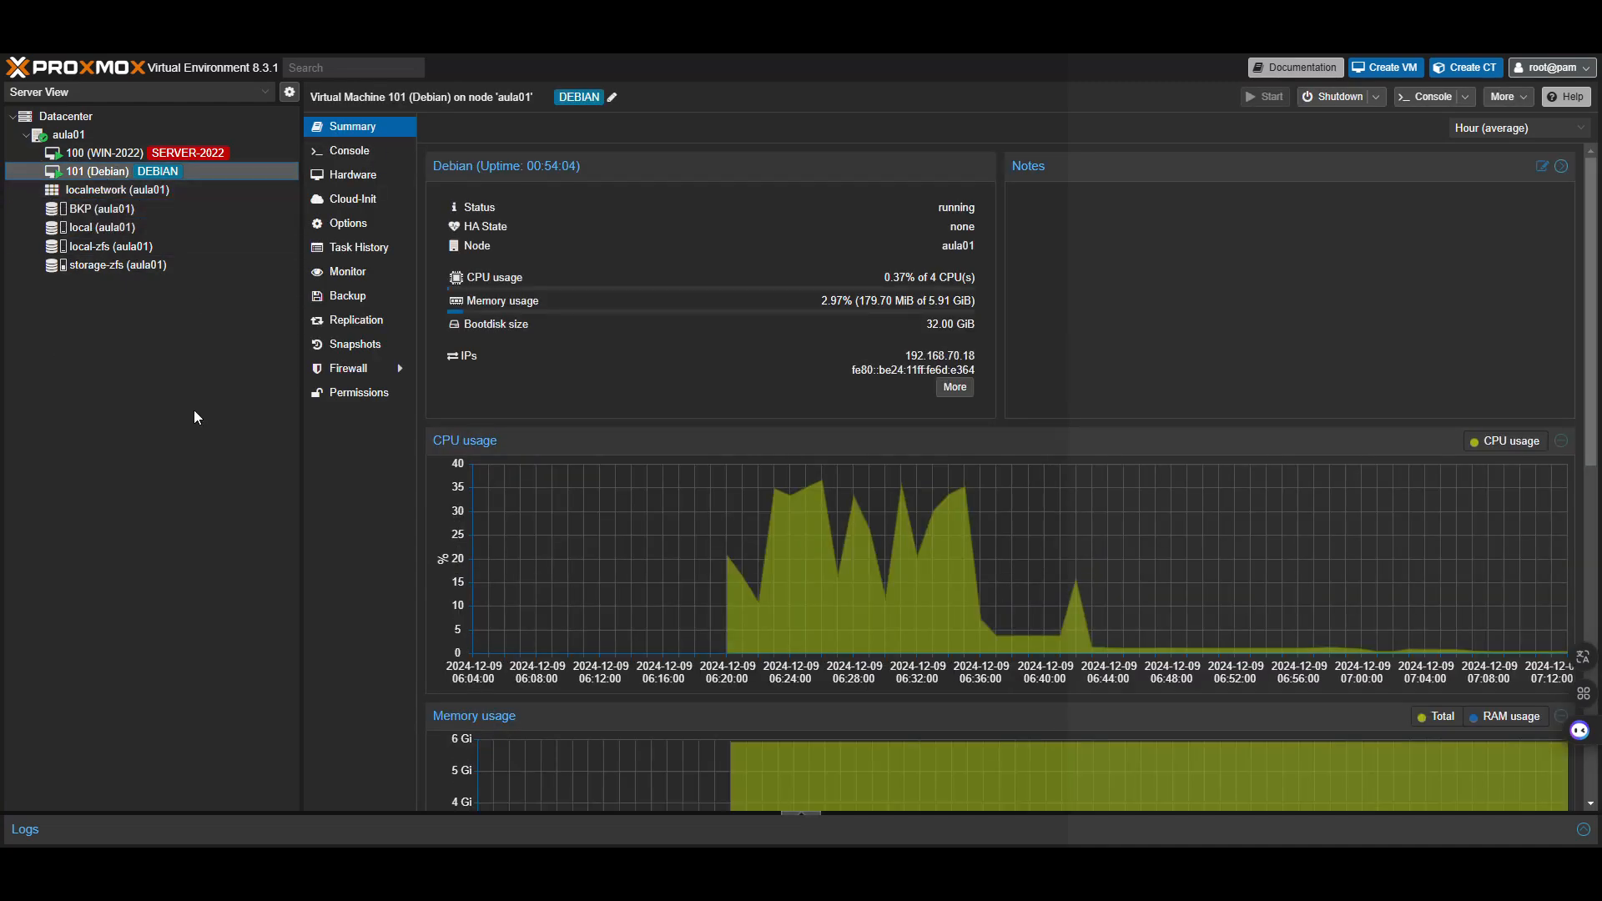
{"action": "left_click", "coordinate": [373, 301]}
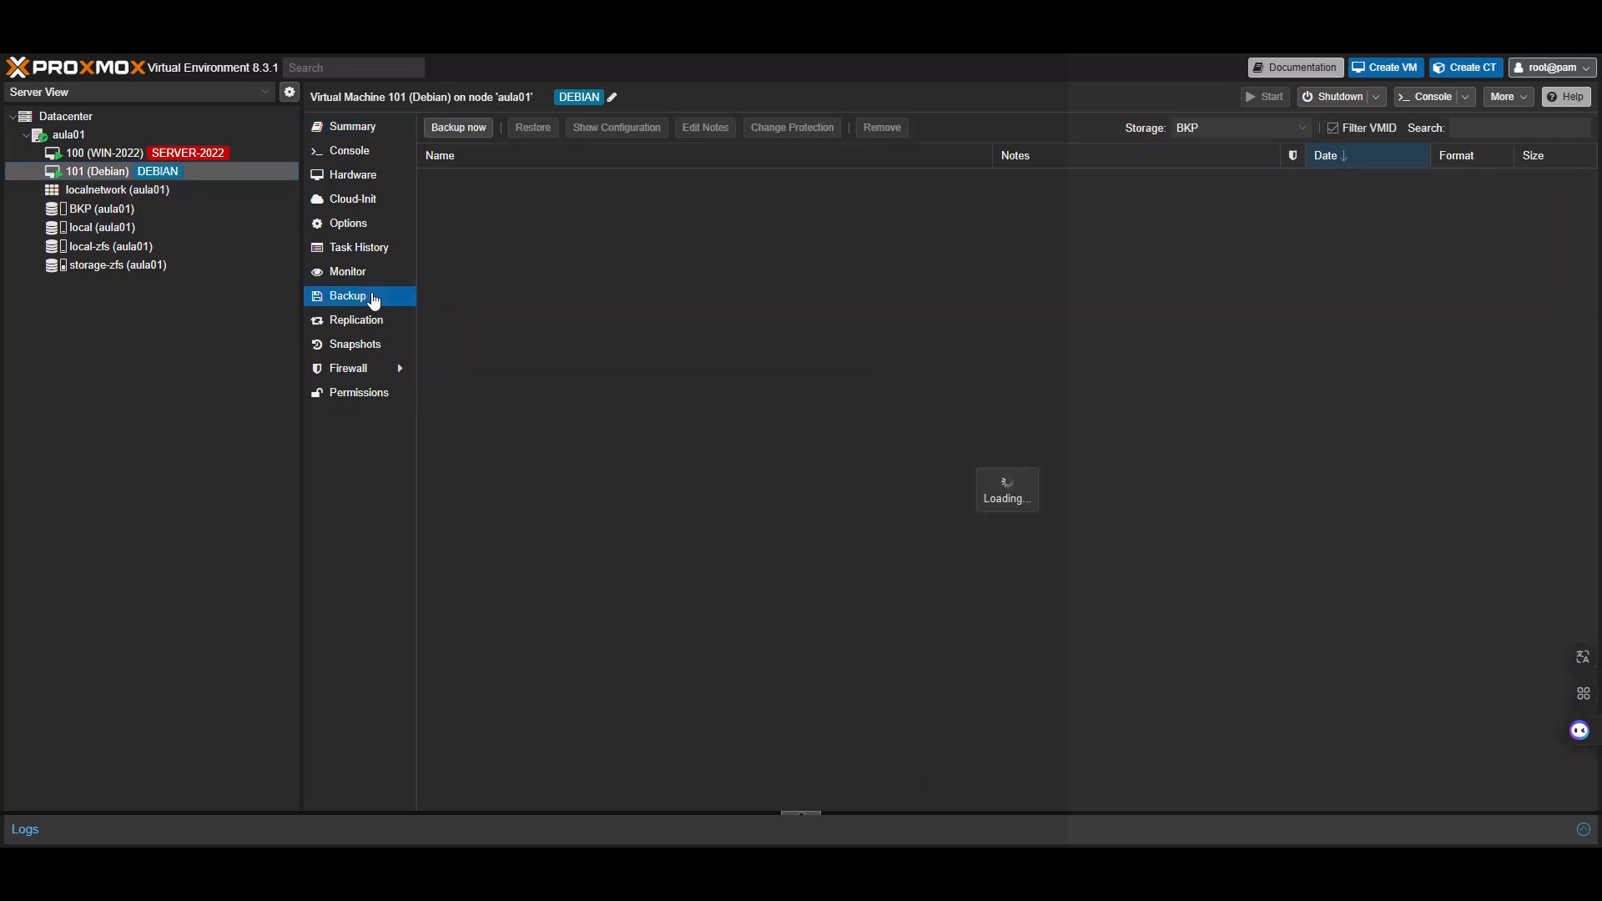
{"action": "left_click", "coordinate": [463, 130]}
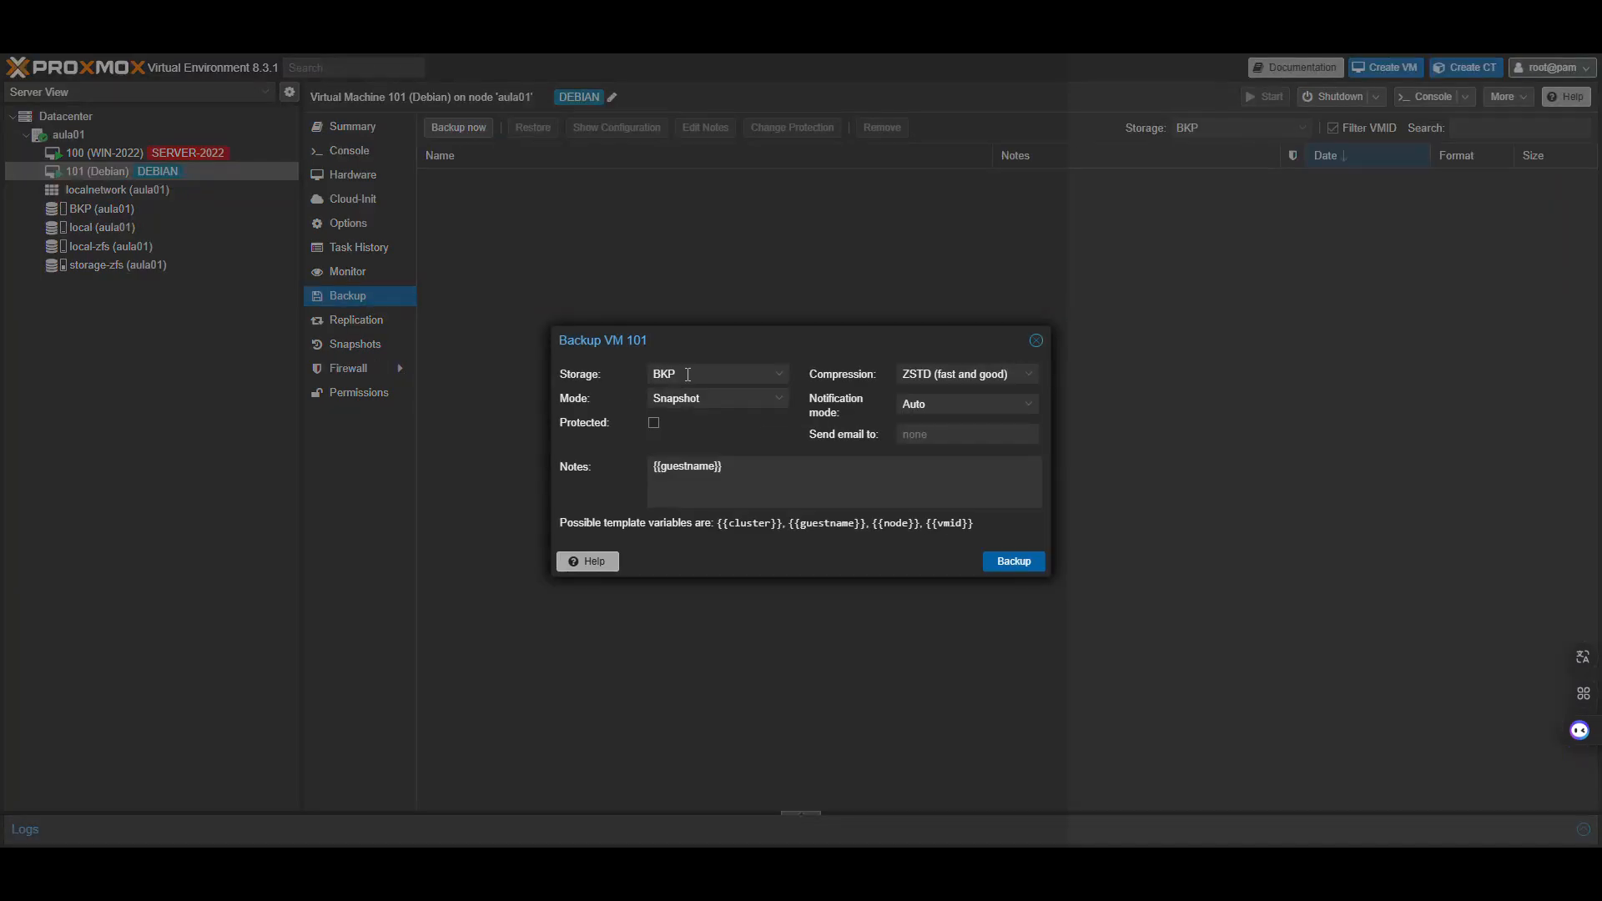
{"action": "left_click", "coordinate": [688, 375]}
{"action": "left_click", "coordinate": [655, 420]}
{"action": "left_click", "coordinate": [658, 401]}
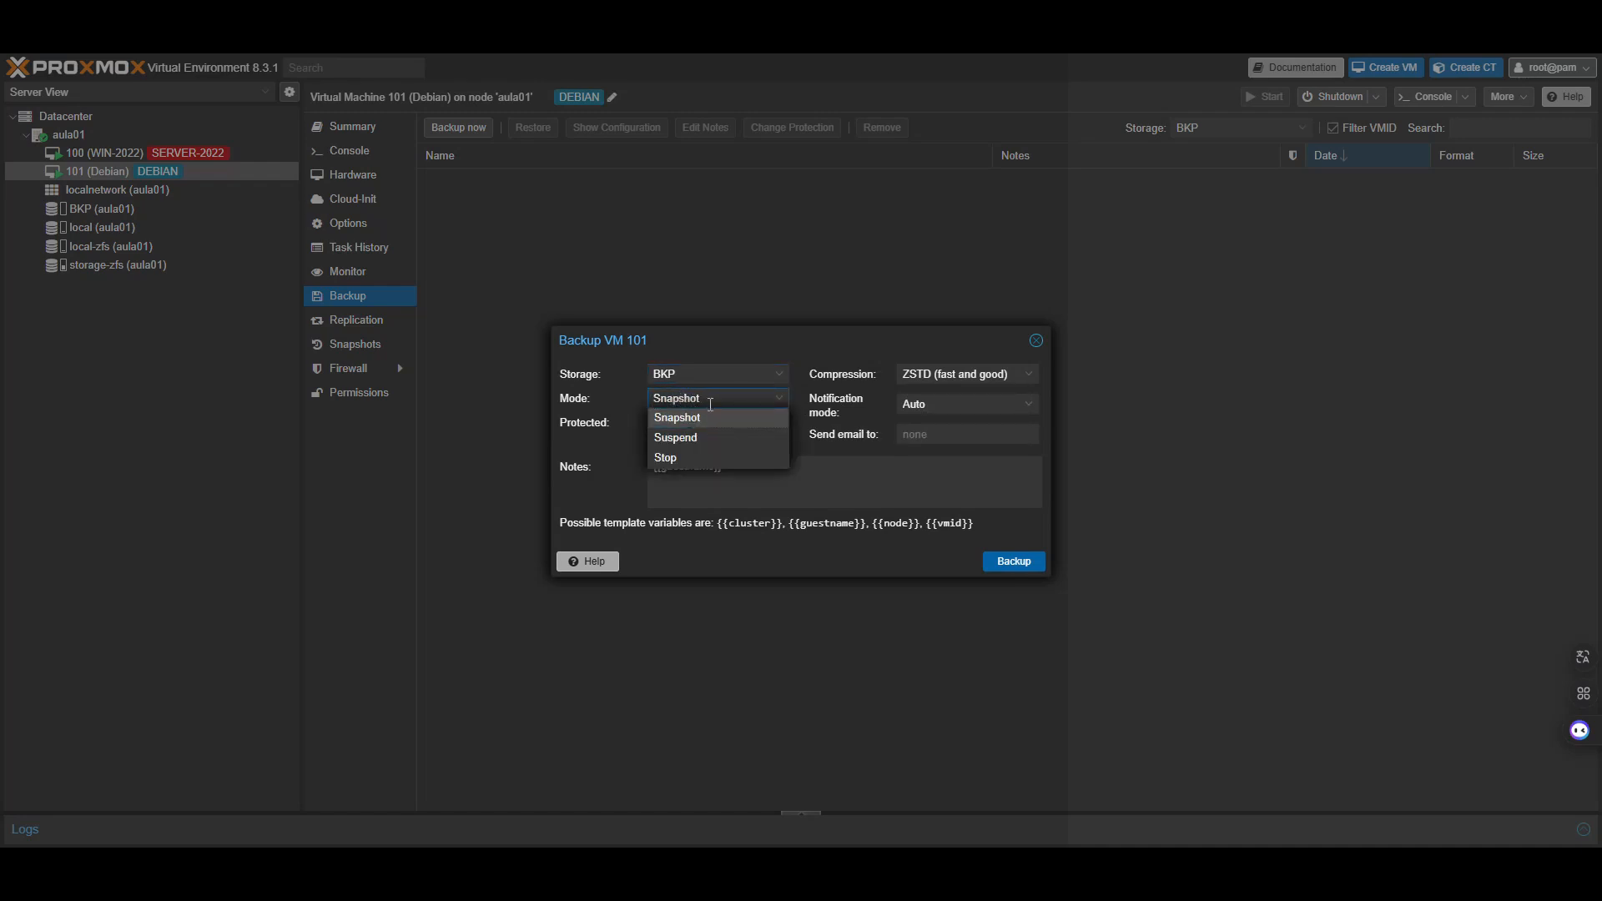
{"action": "left_click", "coordinate": [705, 409]}
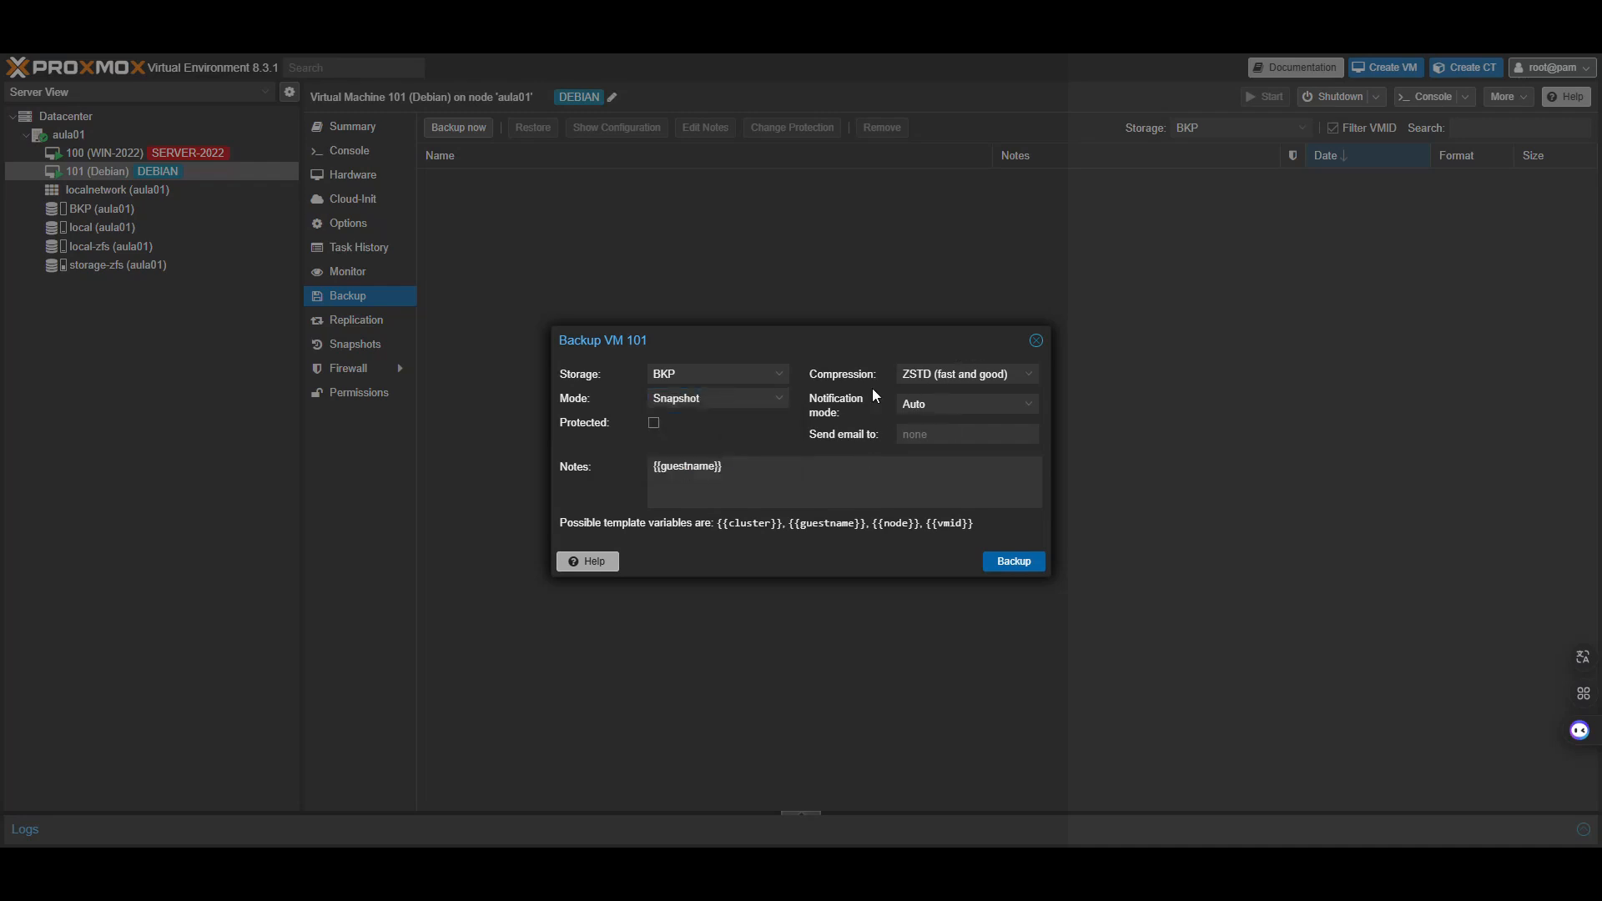
Add the notification e-mail address and run the backup until it finishes
{"action": "left_click", "coordinate": [926, 434]}
{"action": "left_click", "coordinate": [1032, 561]}
{"action": "left_click_drag", "start_coordinate": [817, 257], "coordinate": [803, 206]}
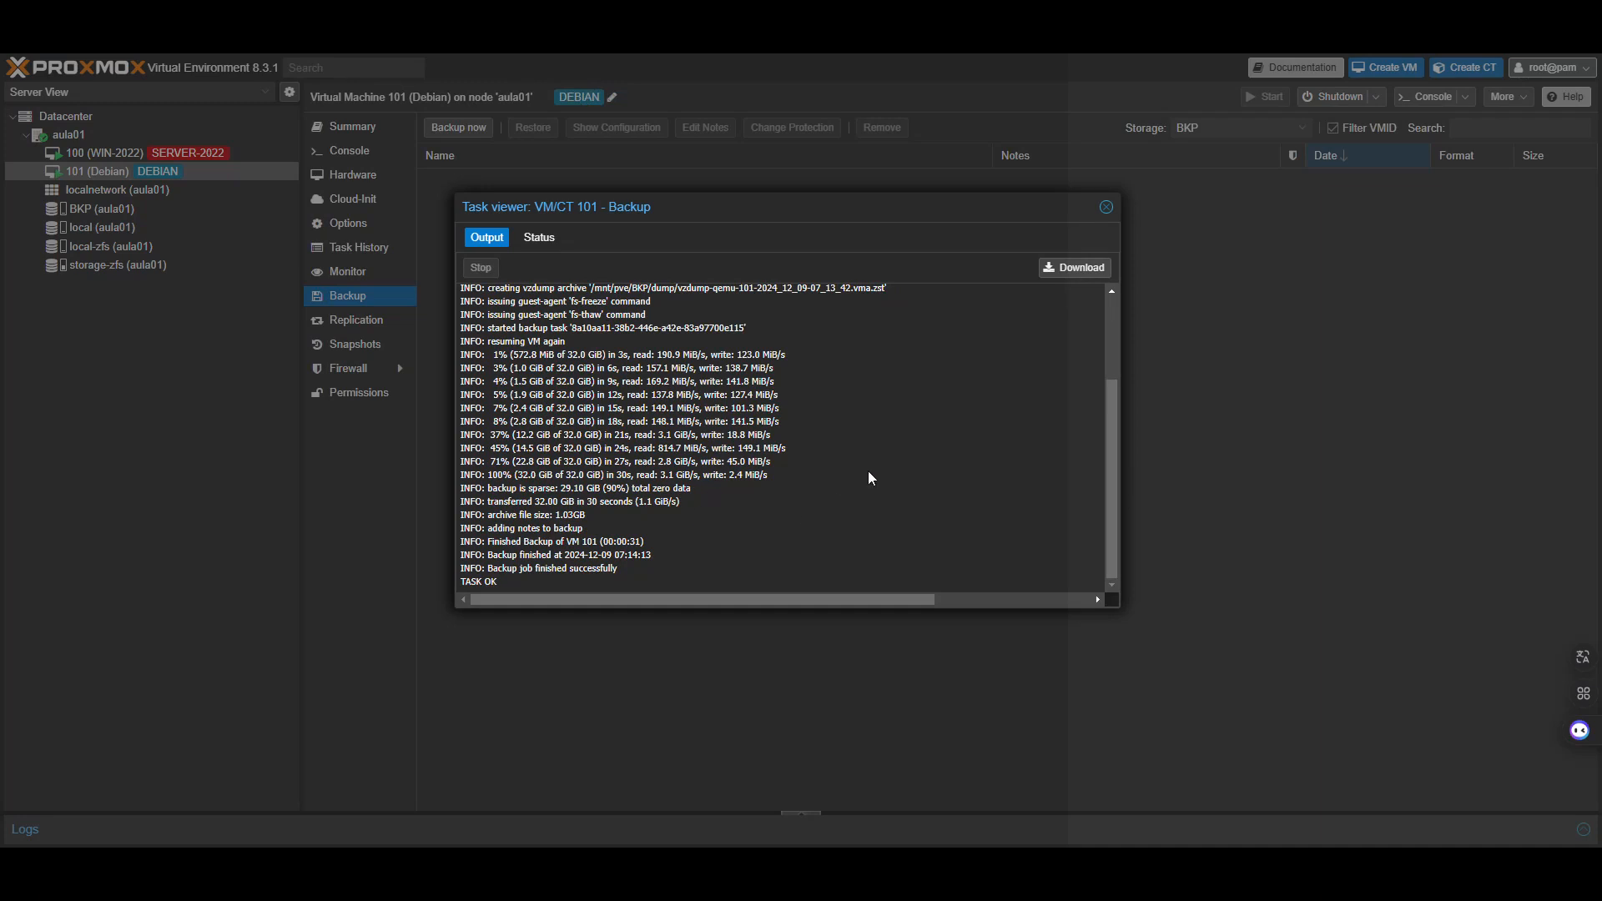
Close the backup log, confirm the 1.11 GB vzdump-qemu-101 archive on BKP, and reselect VM 101
{"action": "left_click", "coordinate": [1106, 207]}
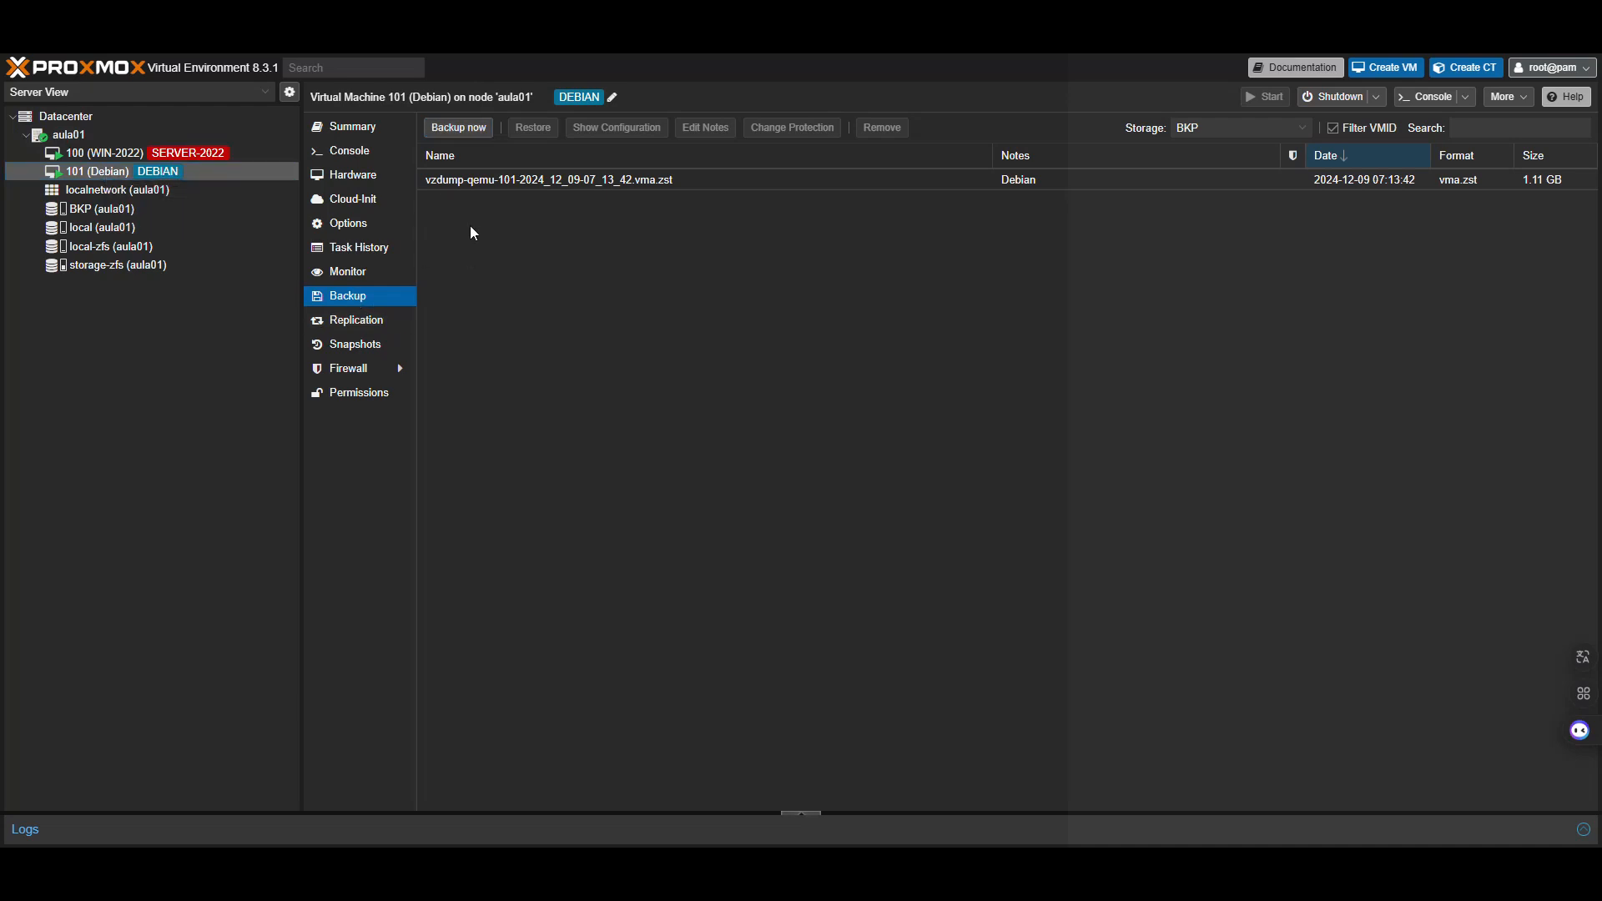
{"action": "left_click", "coordinate": [100, 210]}
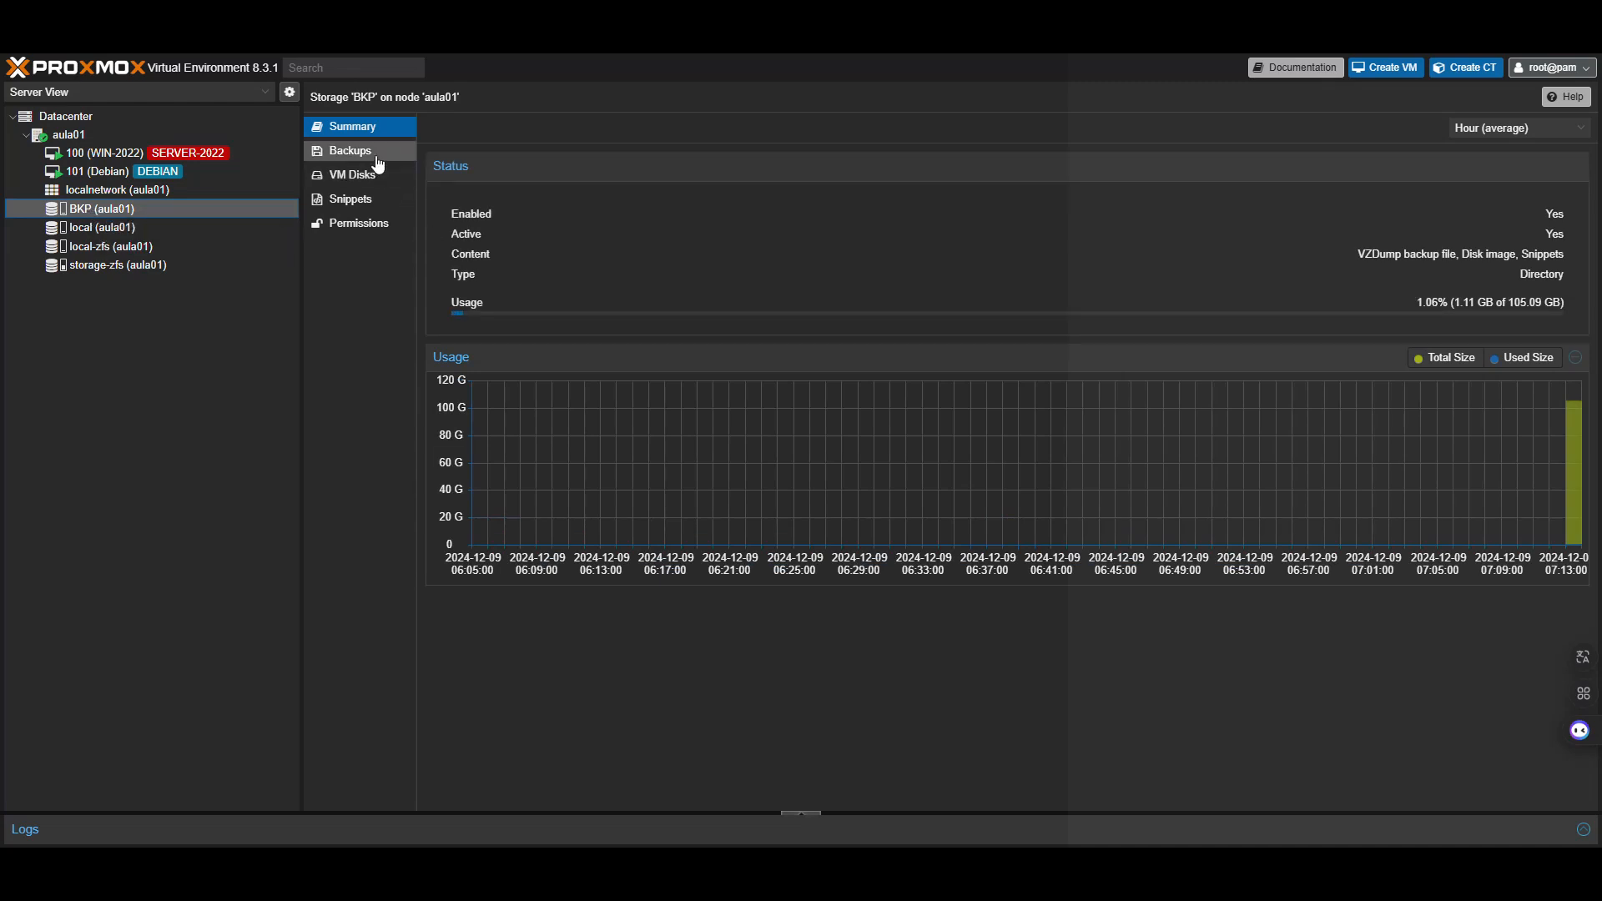
{"action": "left_click", "coordinate": [359, 151]}
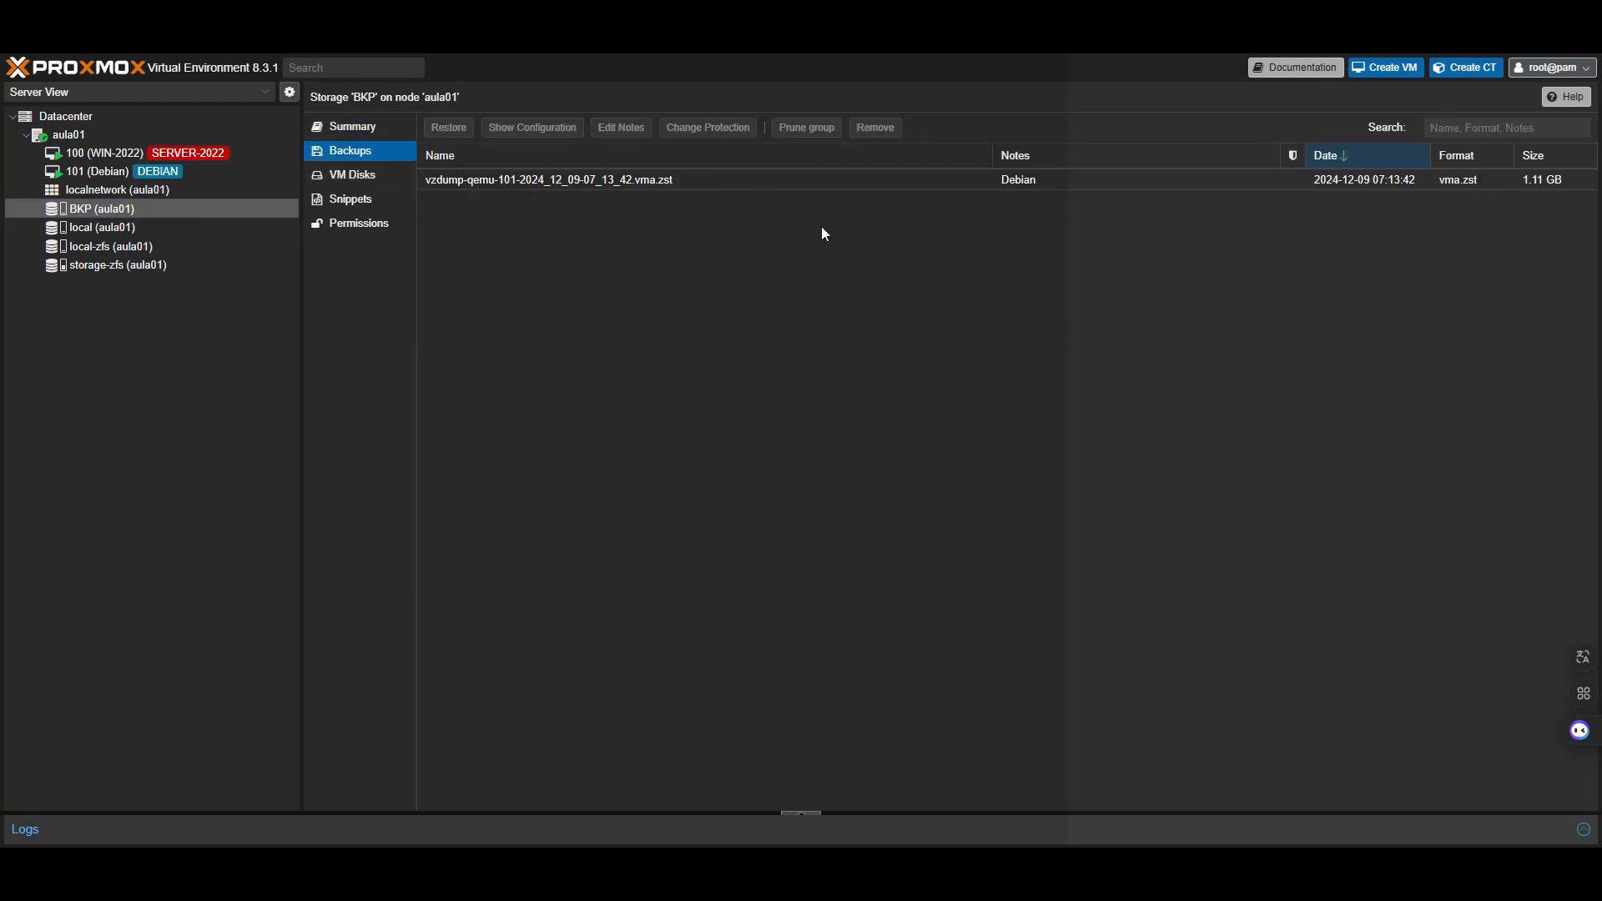
{"action": "left_click", "coordinate": [127, 171]}
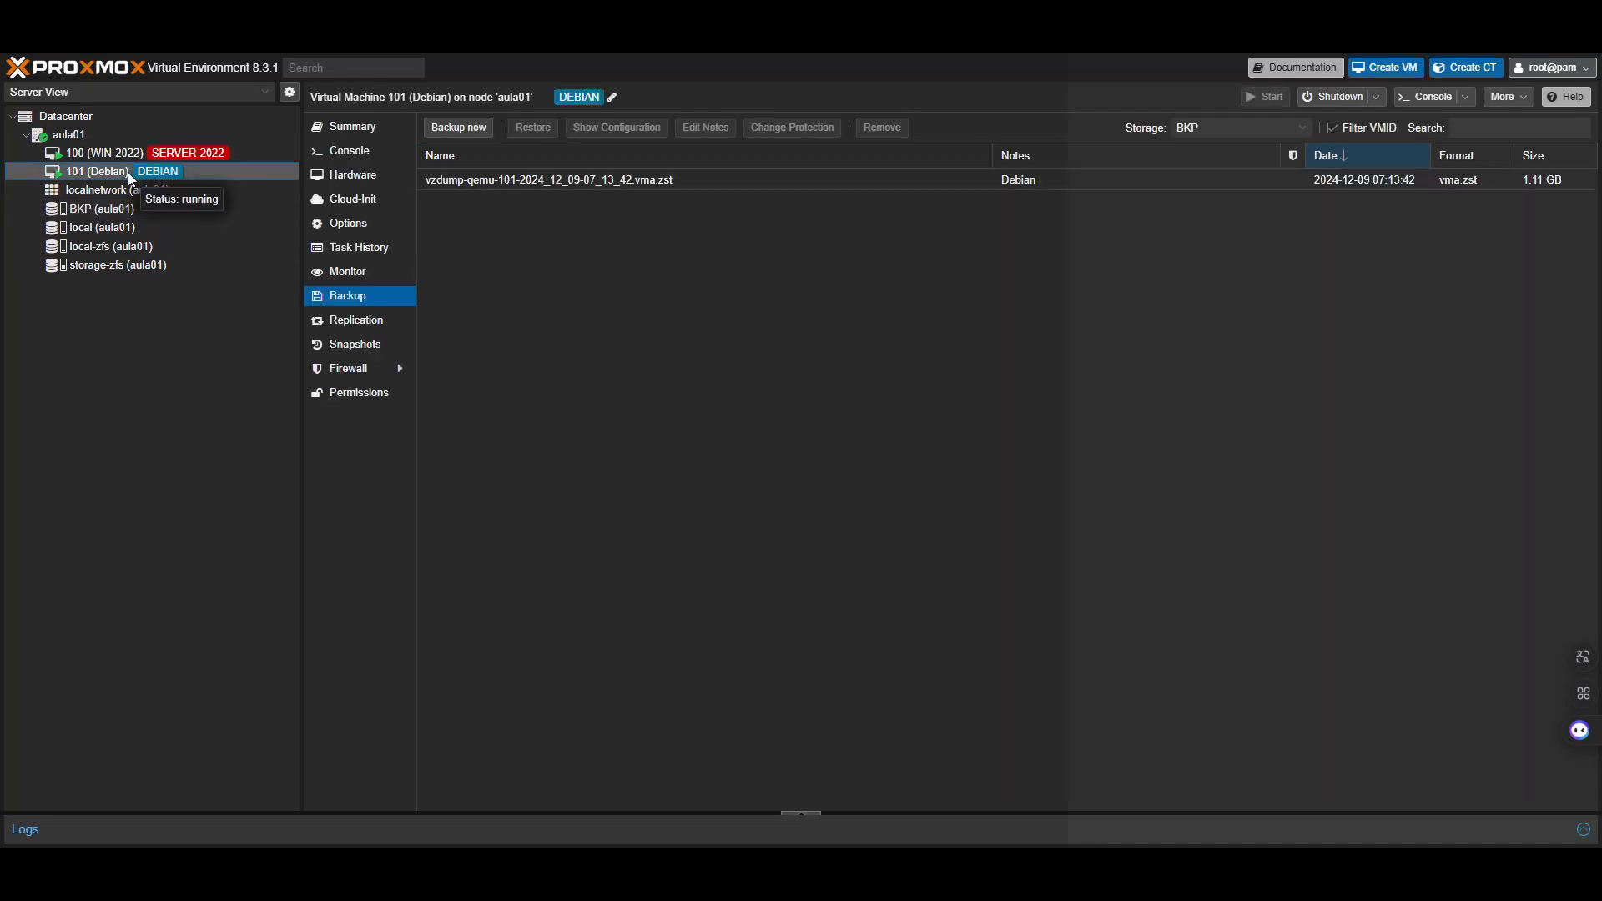
Power off the Debian VM by running shutdown -h now in its console
{"action": "left_click", "coordinate": [350, 152]}
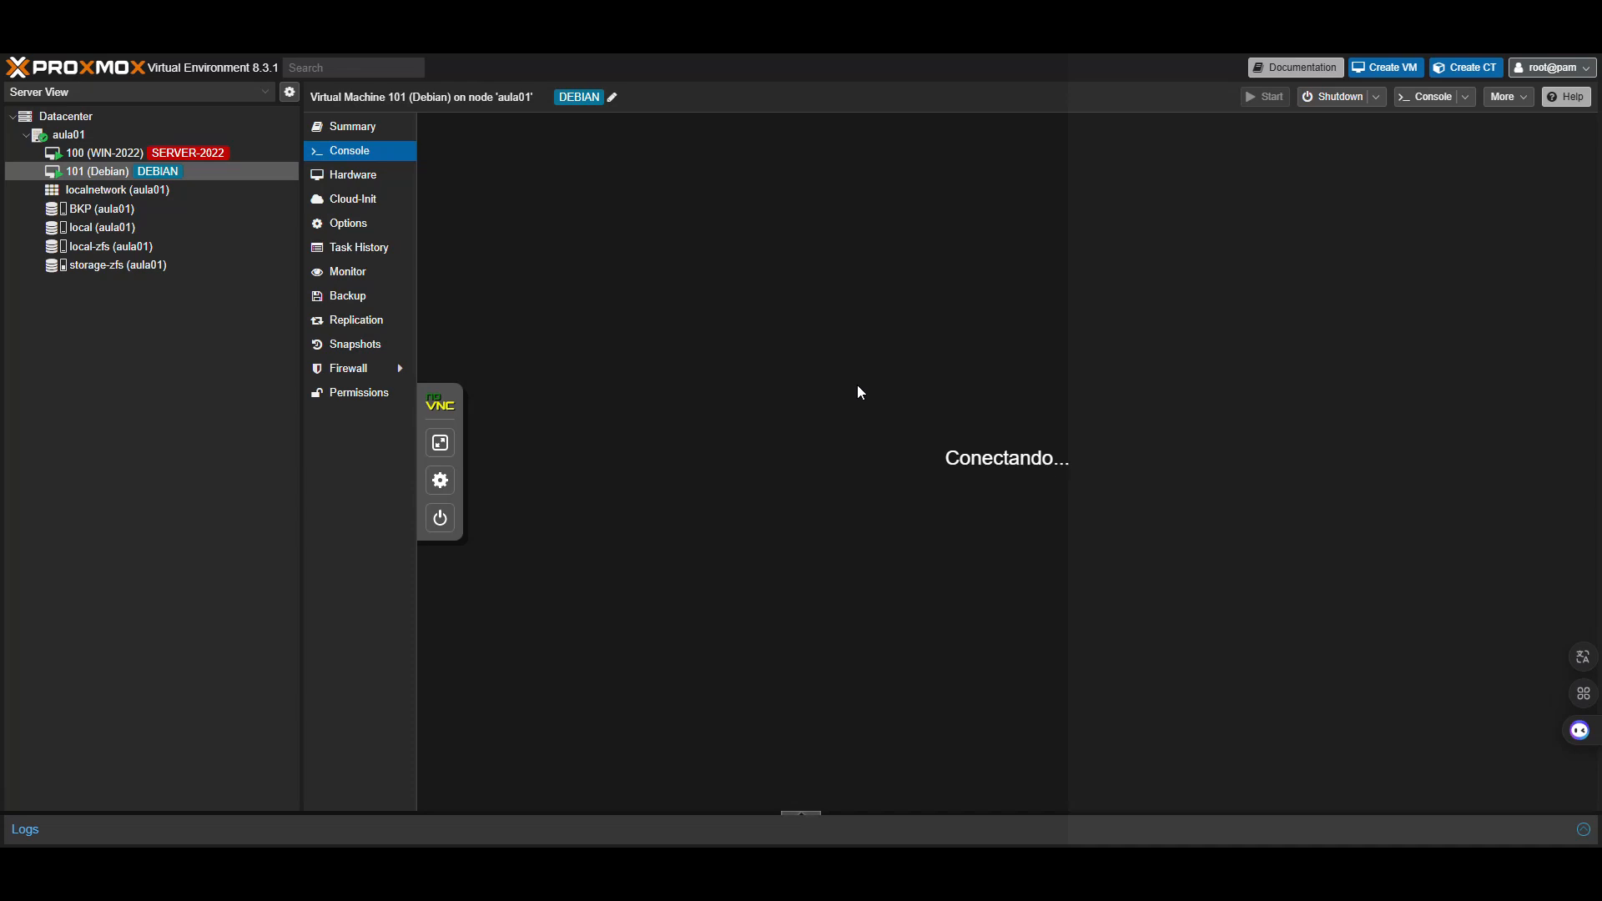
{"action": "key", "text": "Return"}
{"action": "key", "text": "Return"}
{"action": "key", "text": "Return"}
{"action": "type", "text": "shutdown -h now"}
{"action": "key", "text": "Return"}
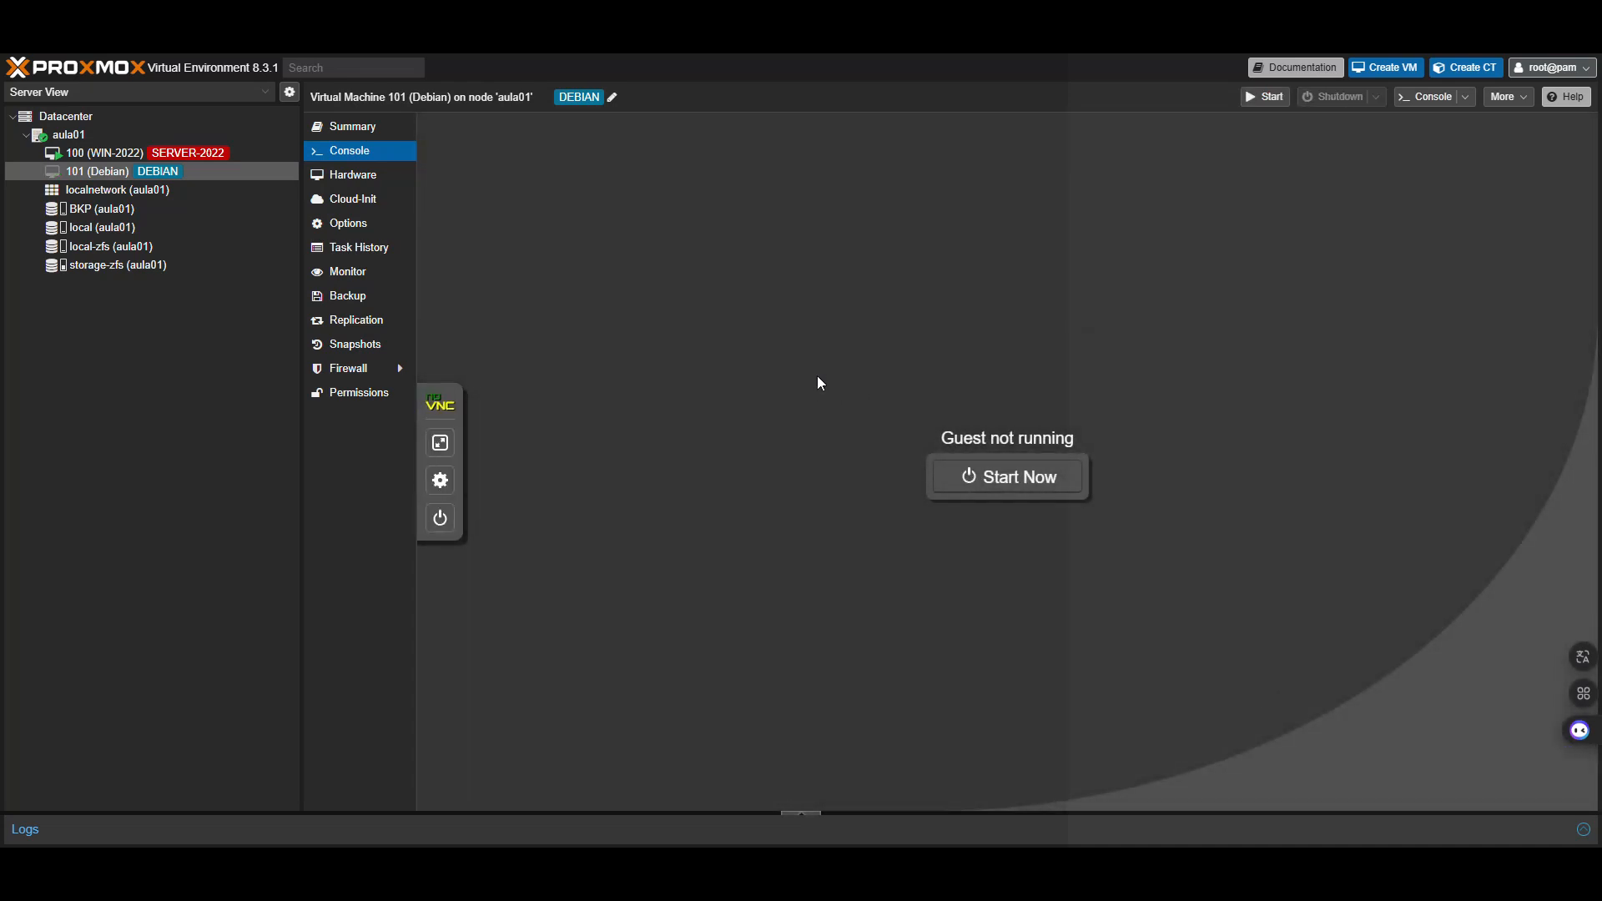
Remove VM 101, purging it from job configurations and destroying its unreferenced disks
{"action": "left_click", "coordinate": [1524, 98]}
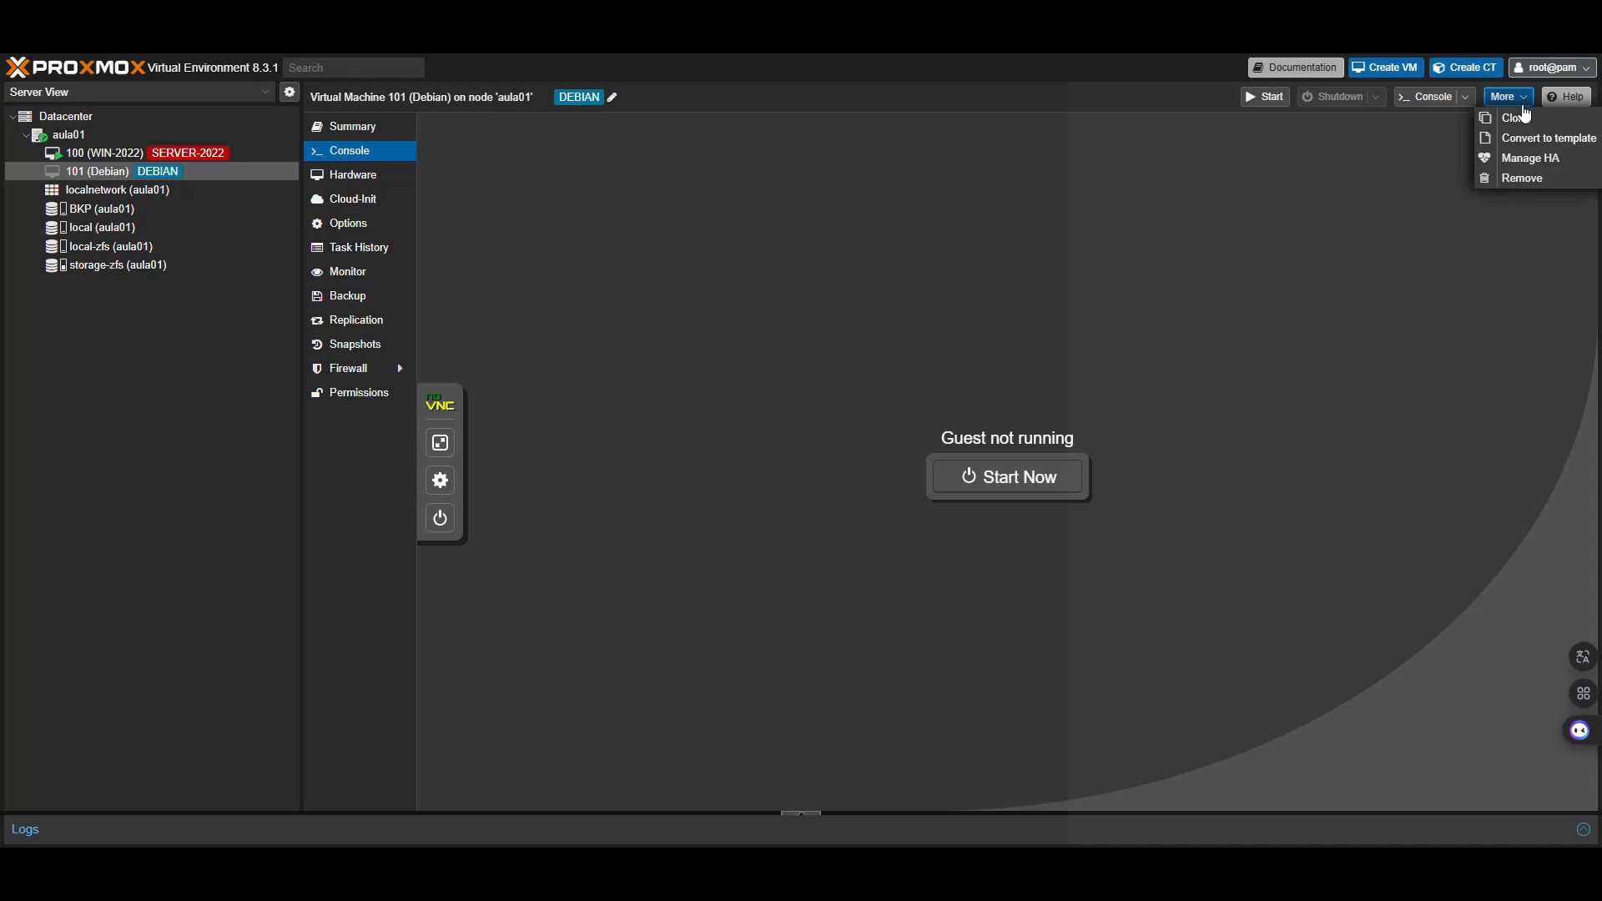
{"action": "left_click", "coordinate": [1519, 175]}
{"action": "type", "text": "101"}
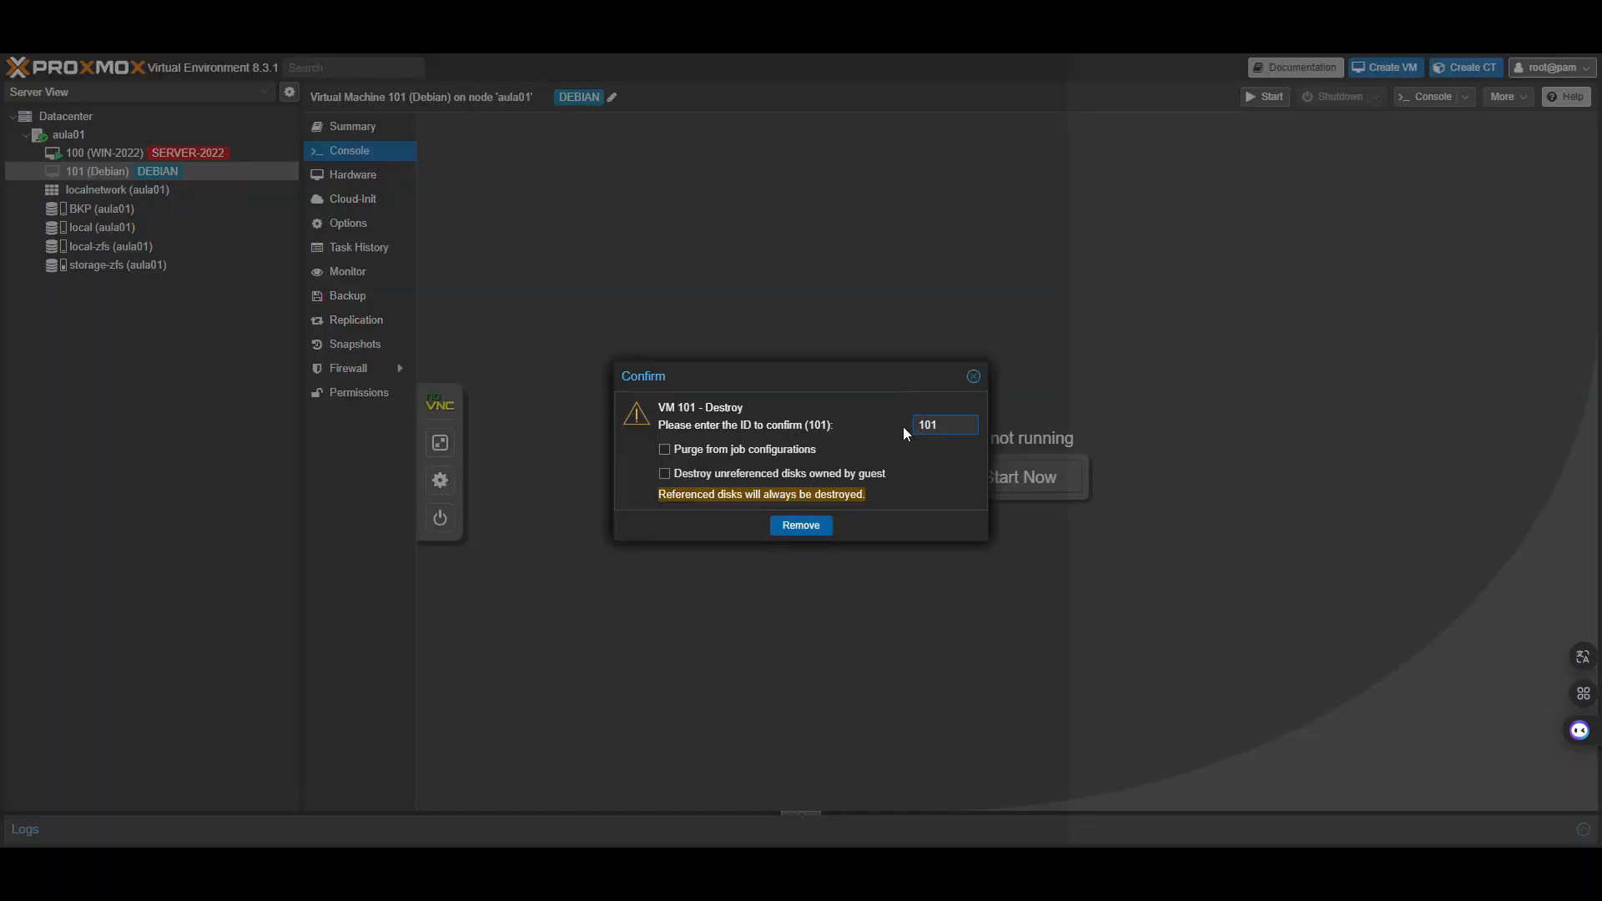
{"action": "left_click", "coordinate": [723, 449]}
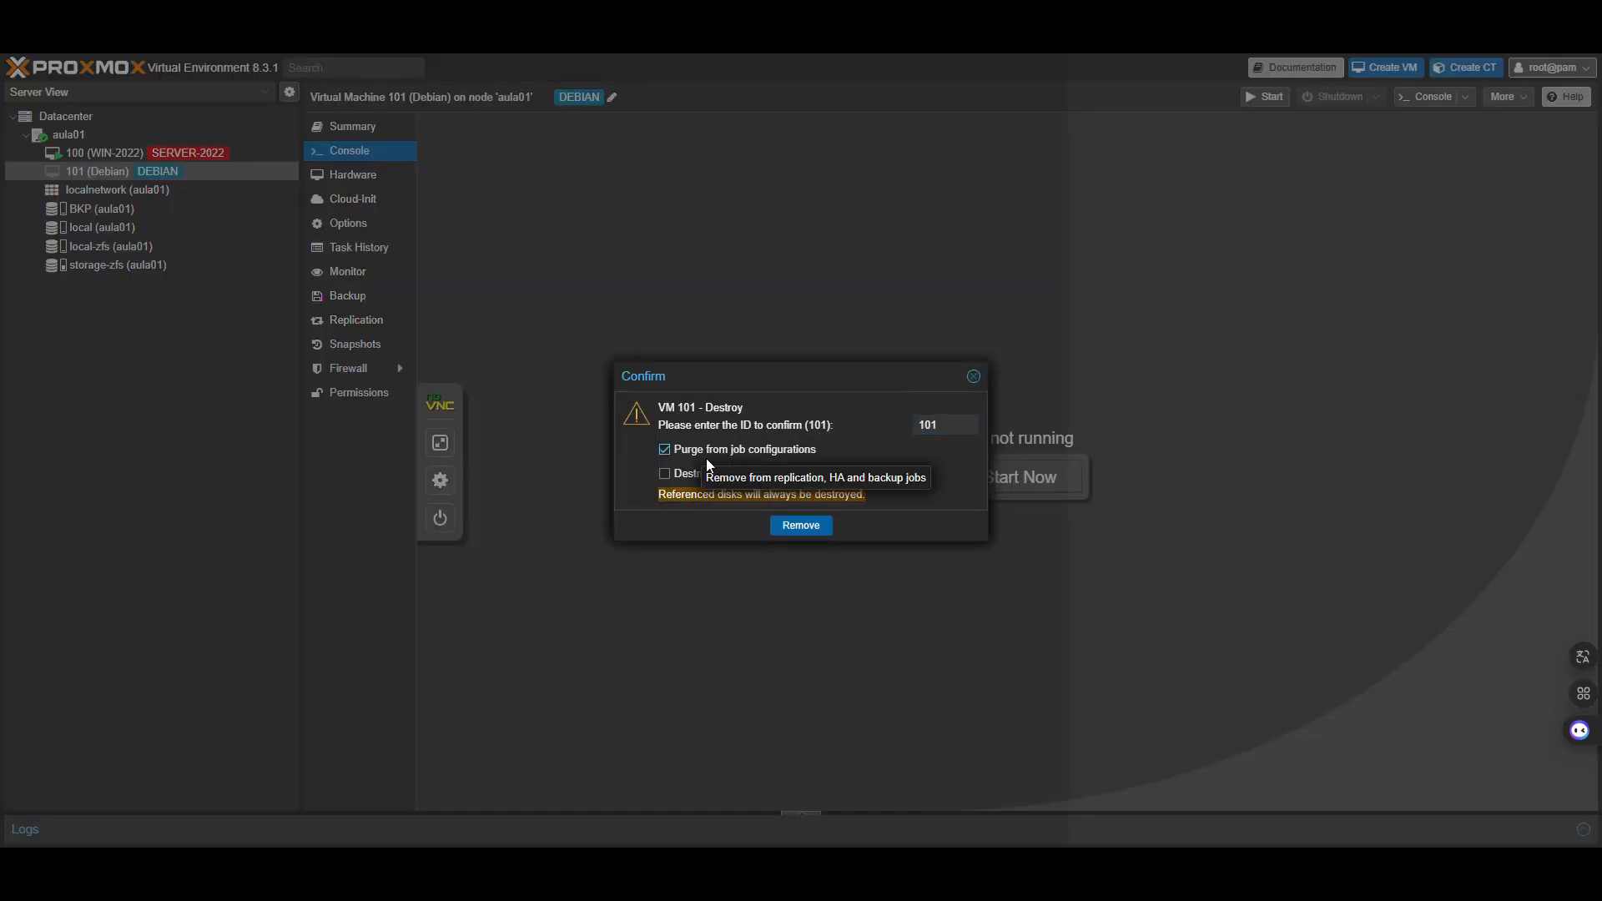
{"action": "left_click", "coordinate": [696, 475]}
{"action": "left_click", "coordinate": [806, 522]}
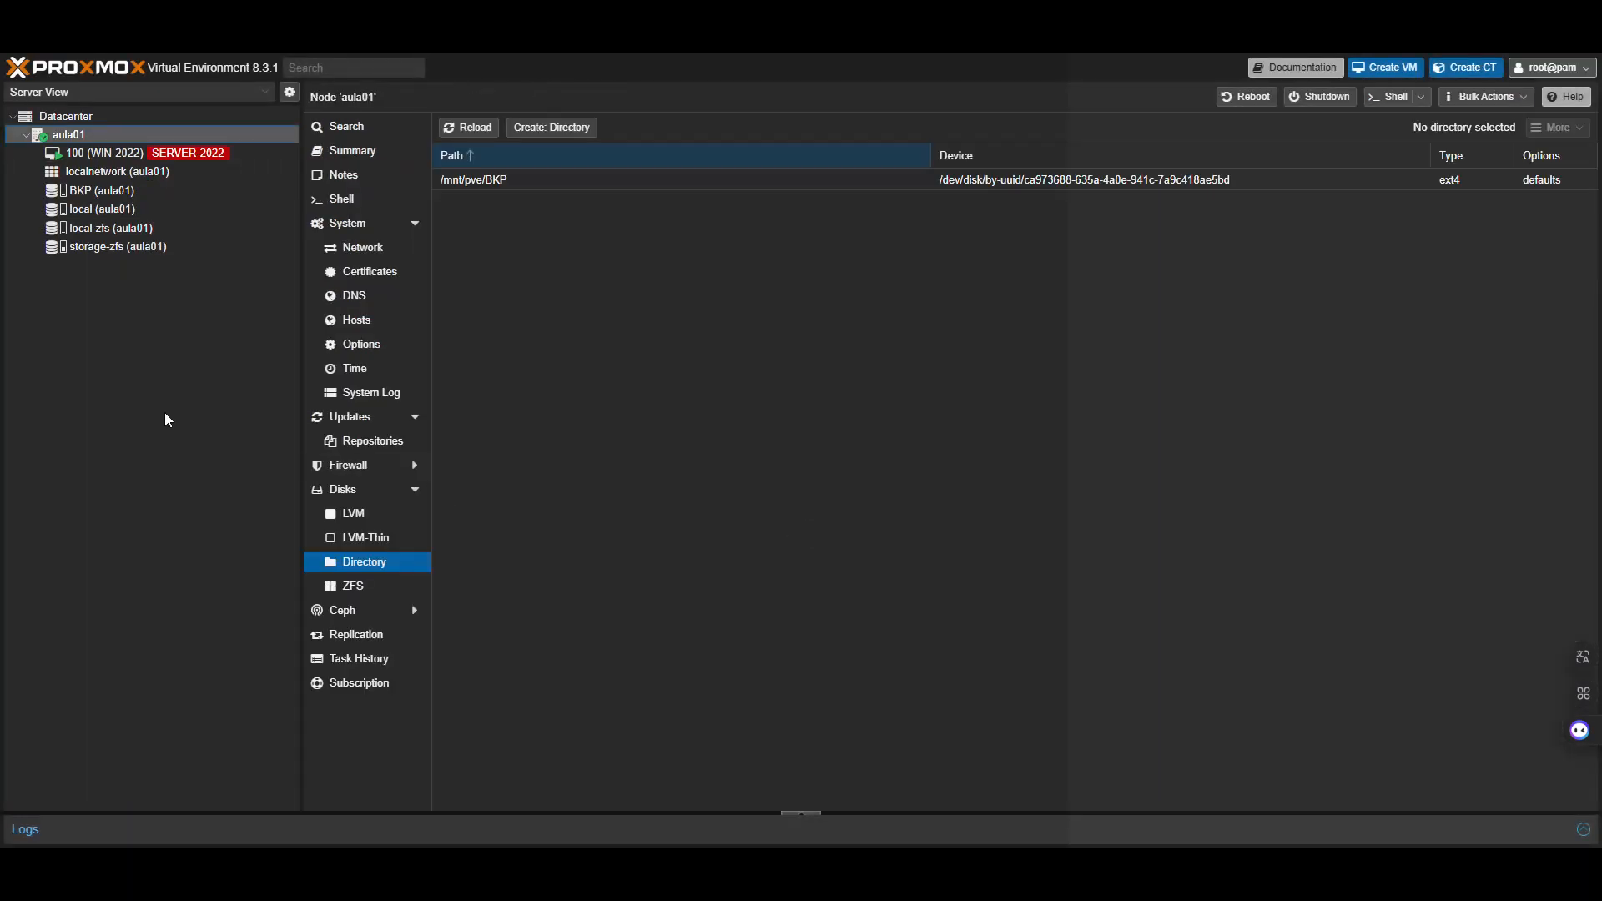
Restore the vzdump-qemu-101 archive from BKP onto storage-zfs with Start after restore enabled
{"action": "left_click", "coordinate": [97, 190]}
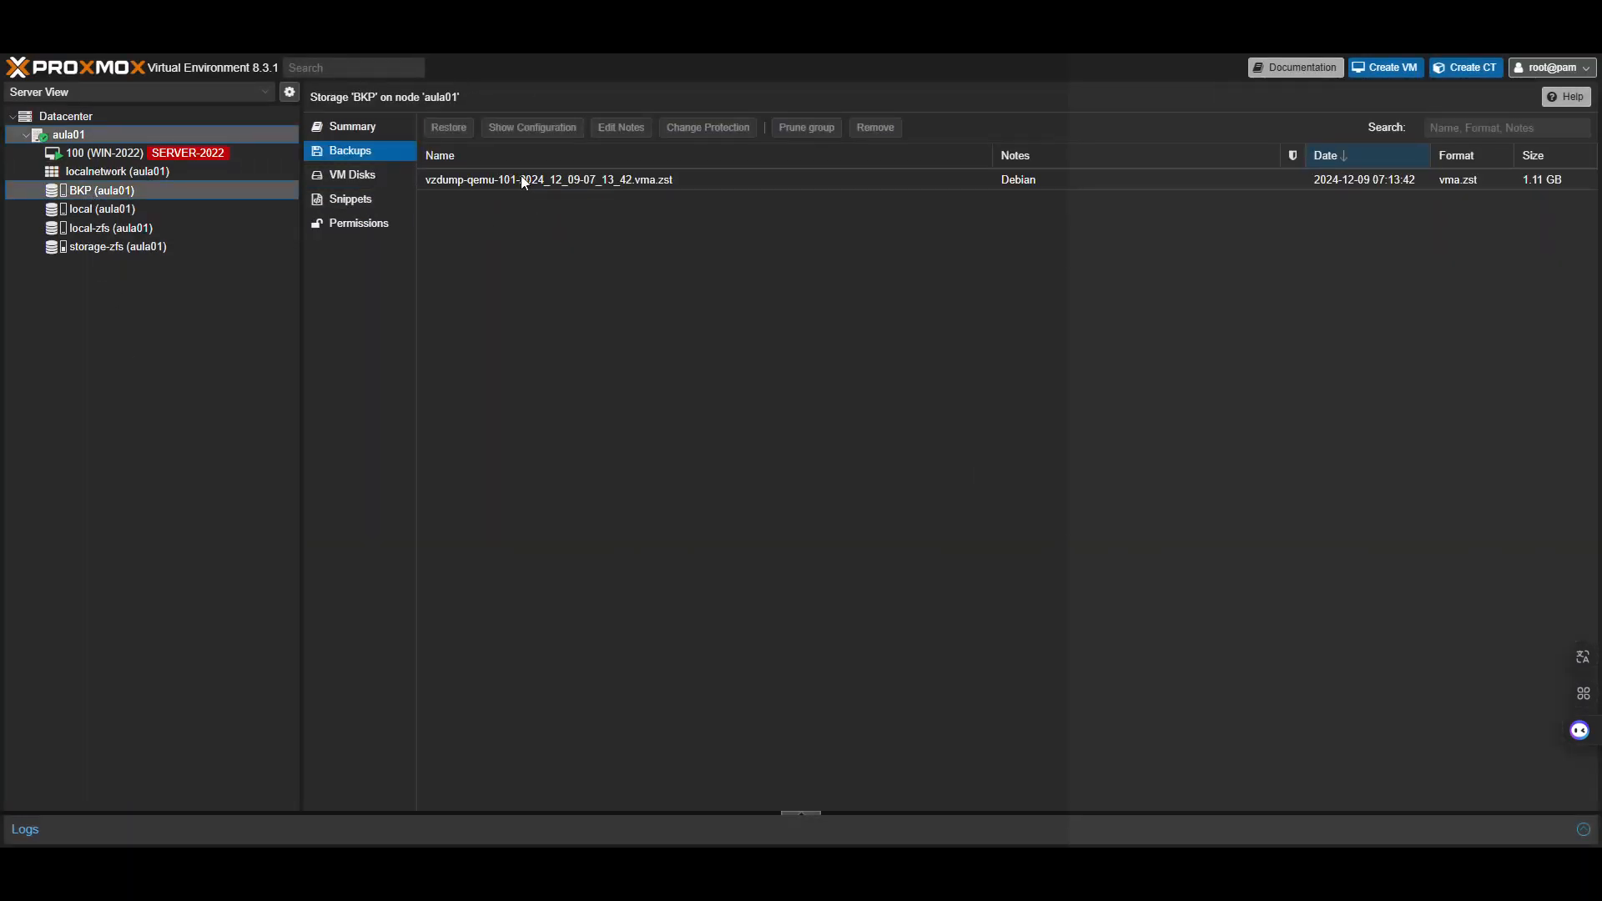
{"action": "left_click", "coordinate": [586, 174]}
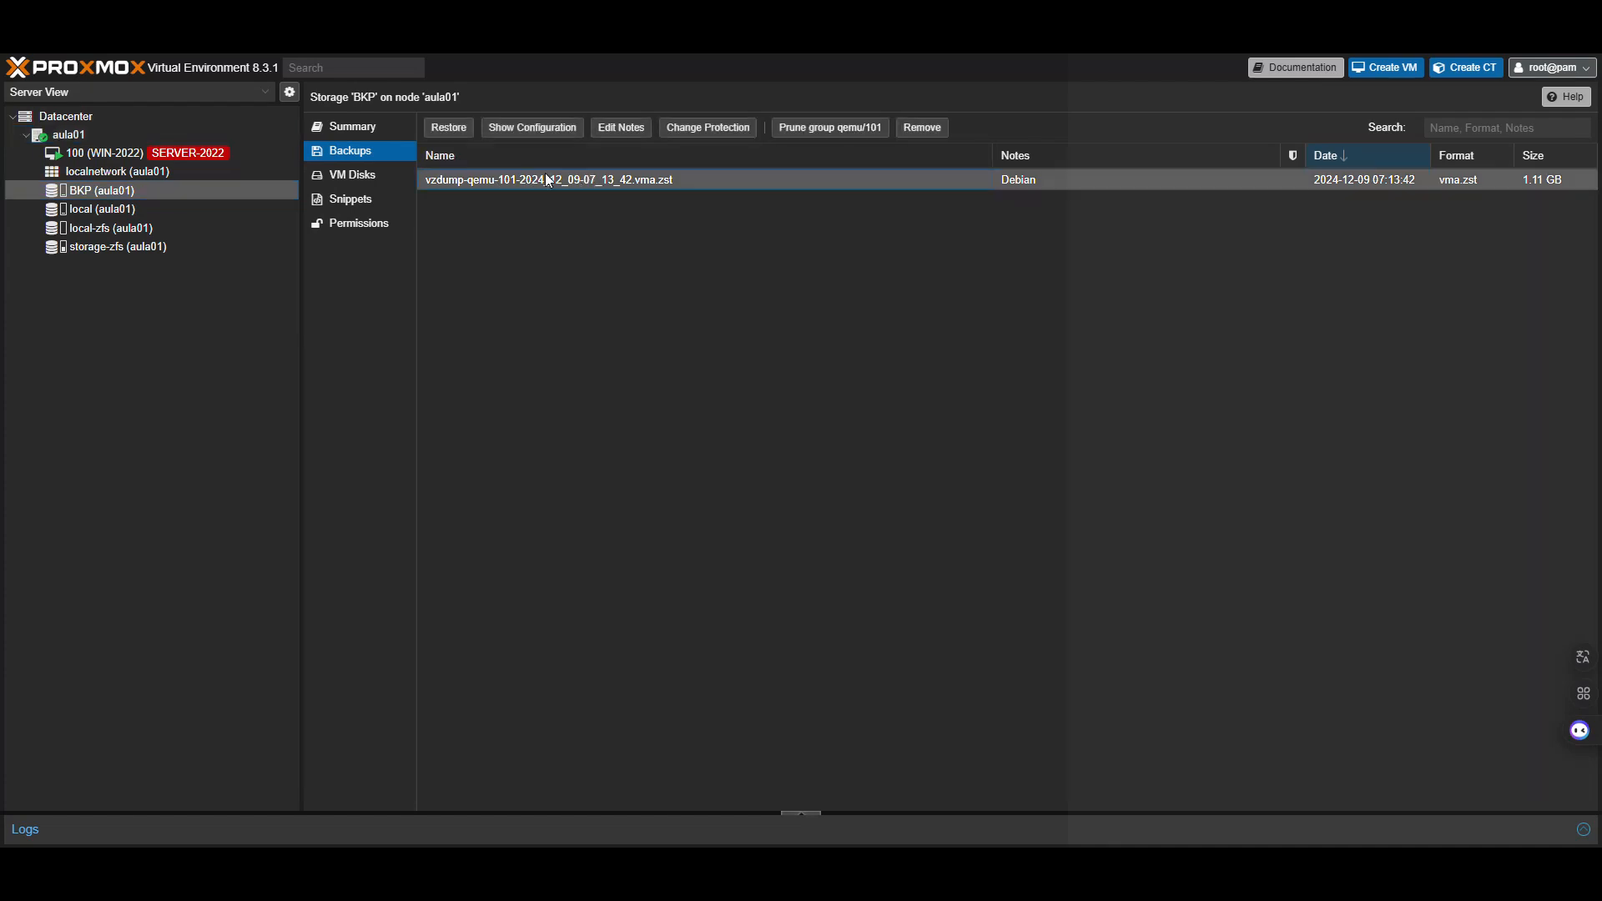
{"action": "left_click", "coordinate": [444, 134]}
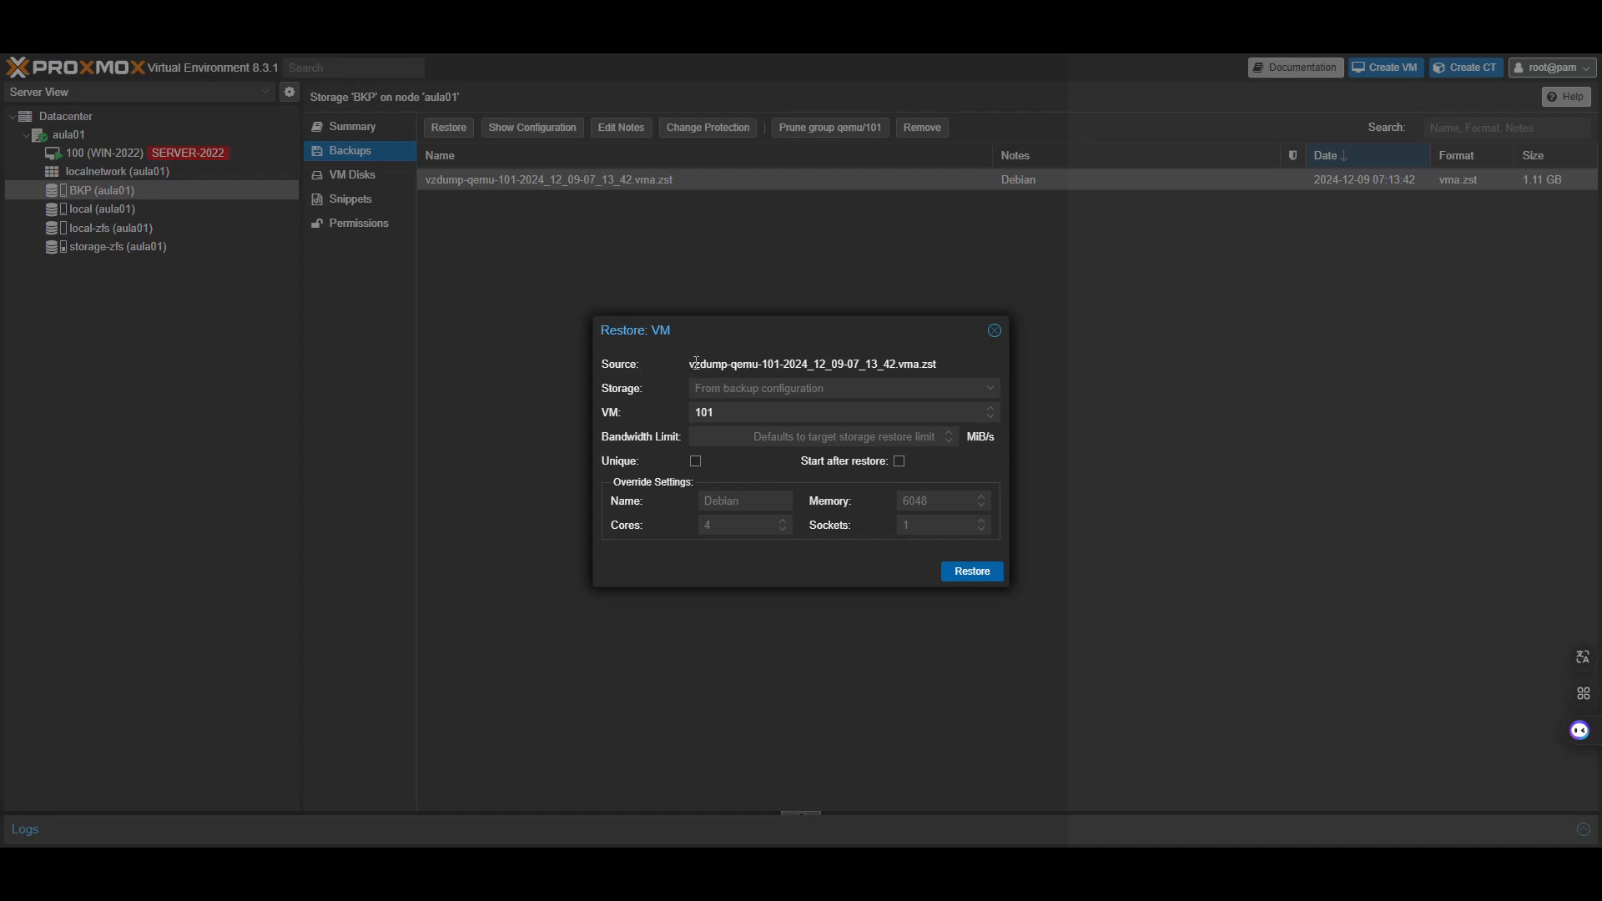
{"action": "left_click", "coordinate": [711, 390]}
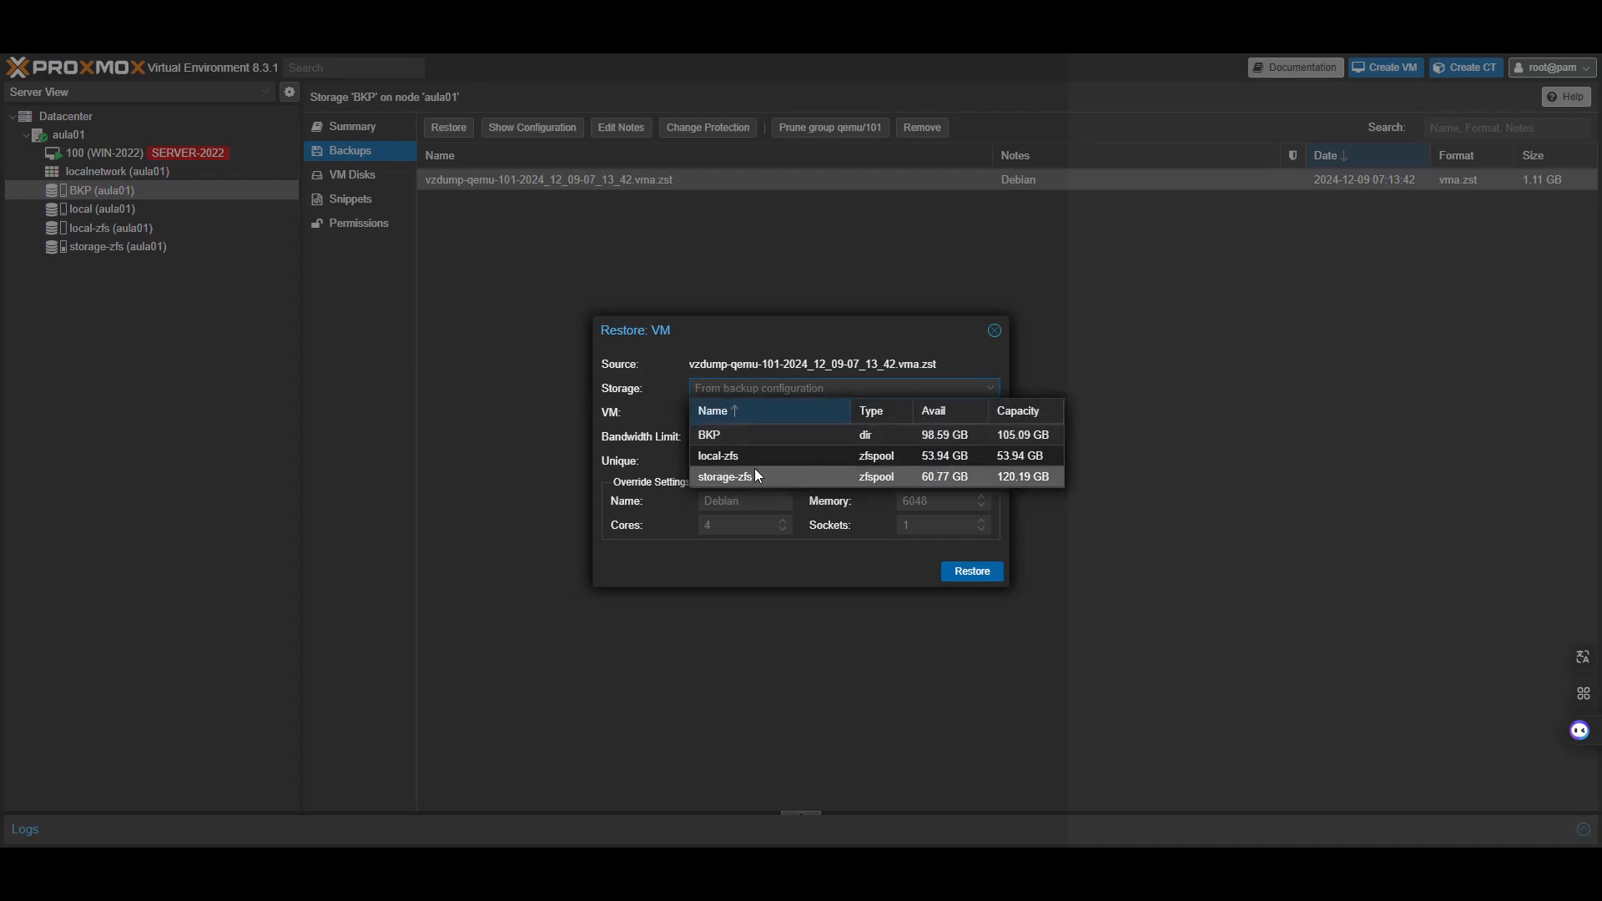
{"action": "left_click", "coordinate": [726, 477]}
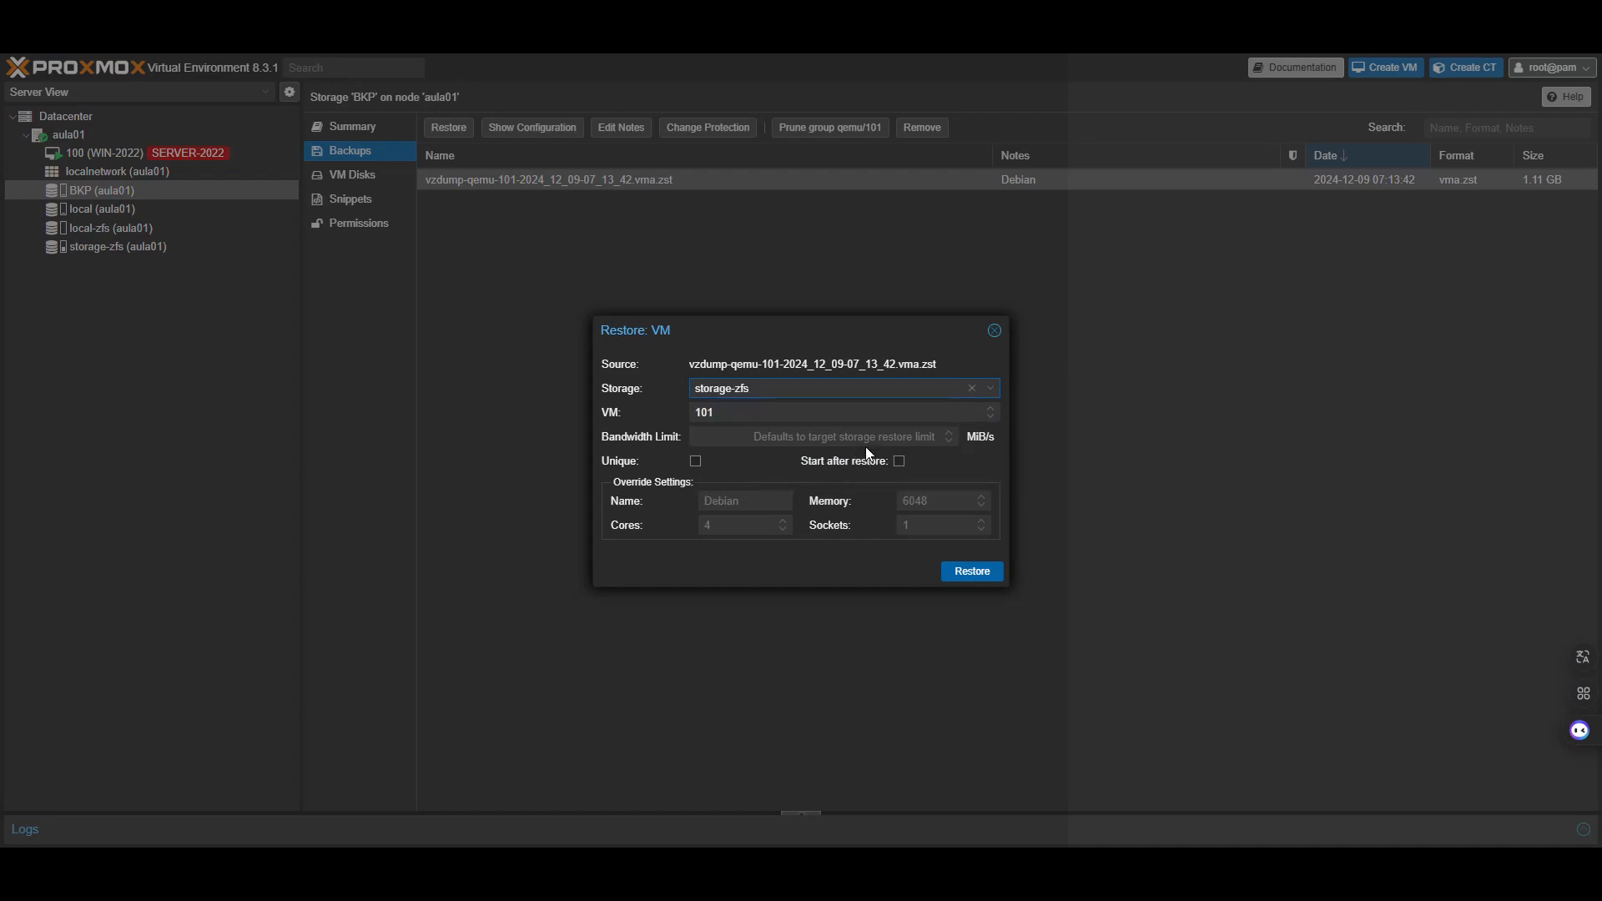
{"action": "left_click", "coordinate": [899, 461]}
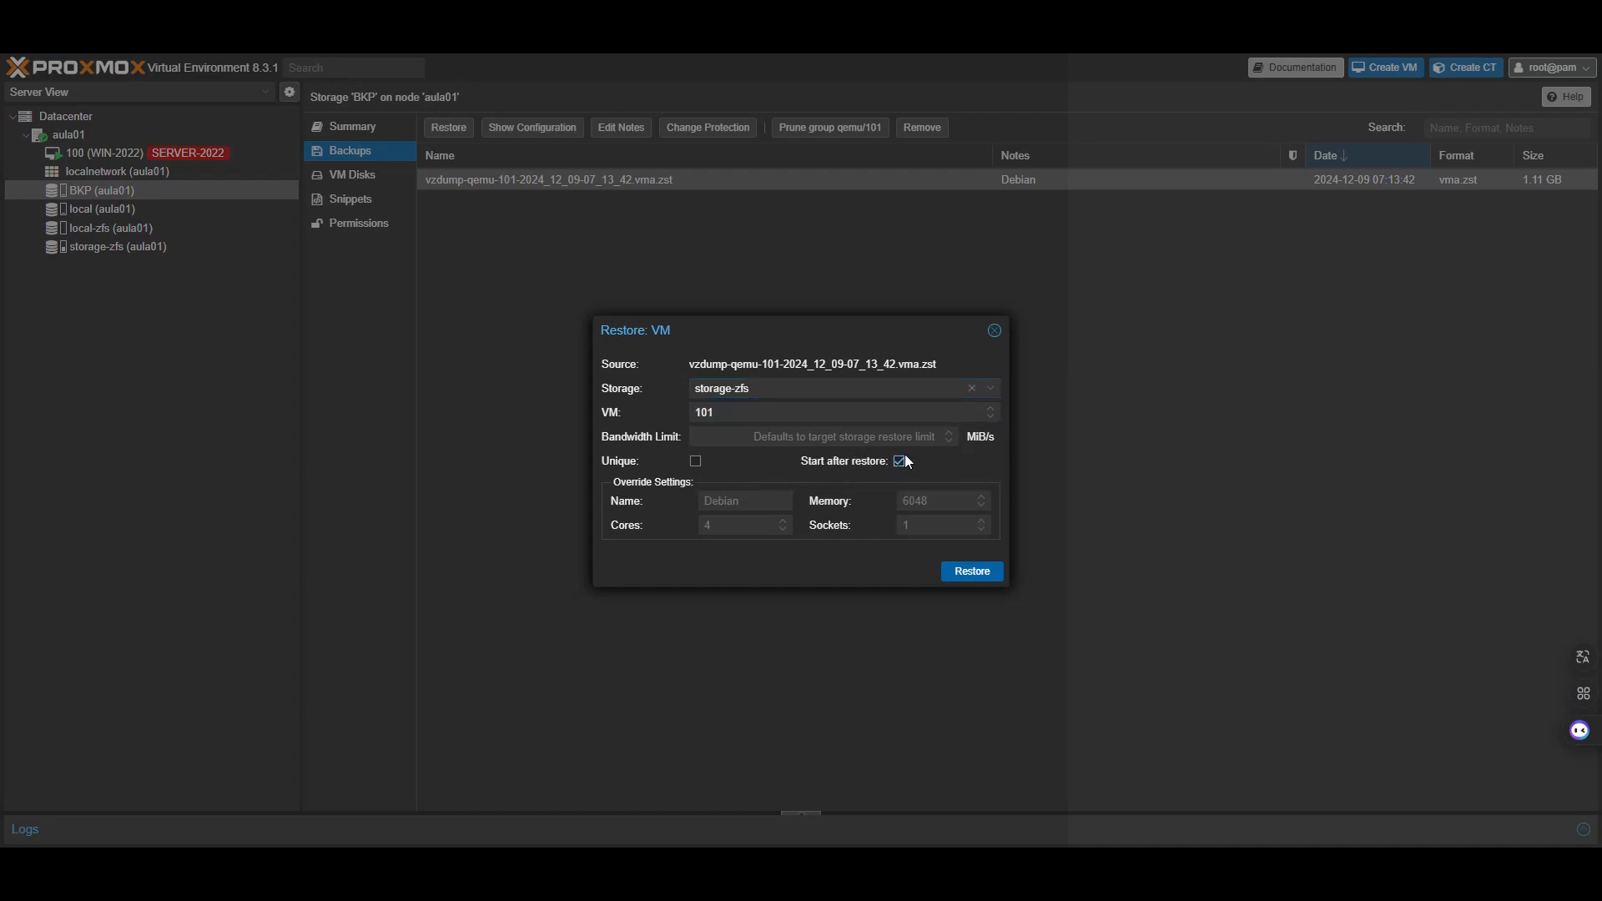
{"action": "left_click", "coordinate": [972, 571]}
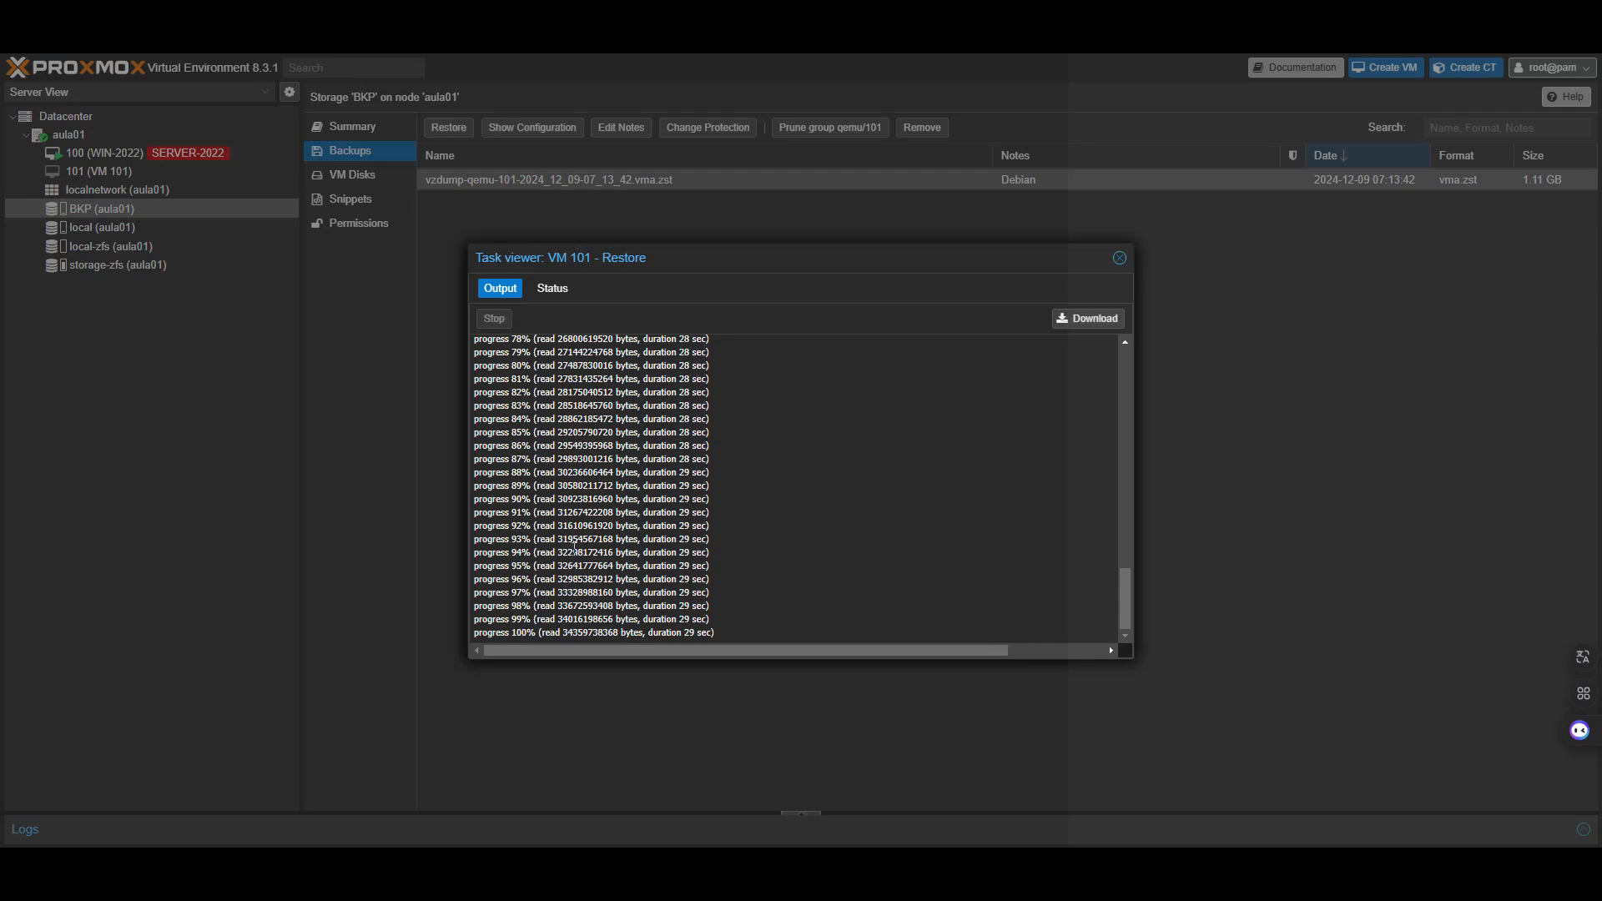
Wait for the VM 101 restore to reach 100%, then close its task log
{"action": "scroll", "coordinate": [574, 547], "scroll_direction": "up", "scroll_amount": 10}
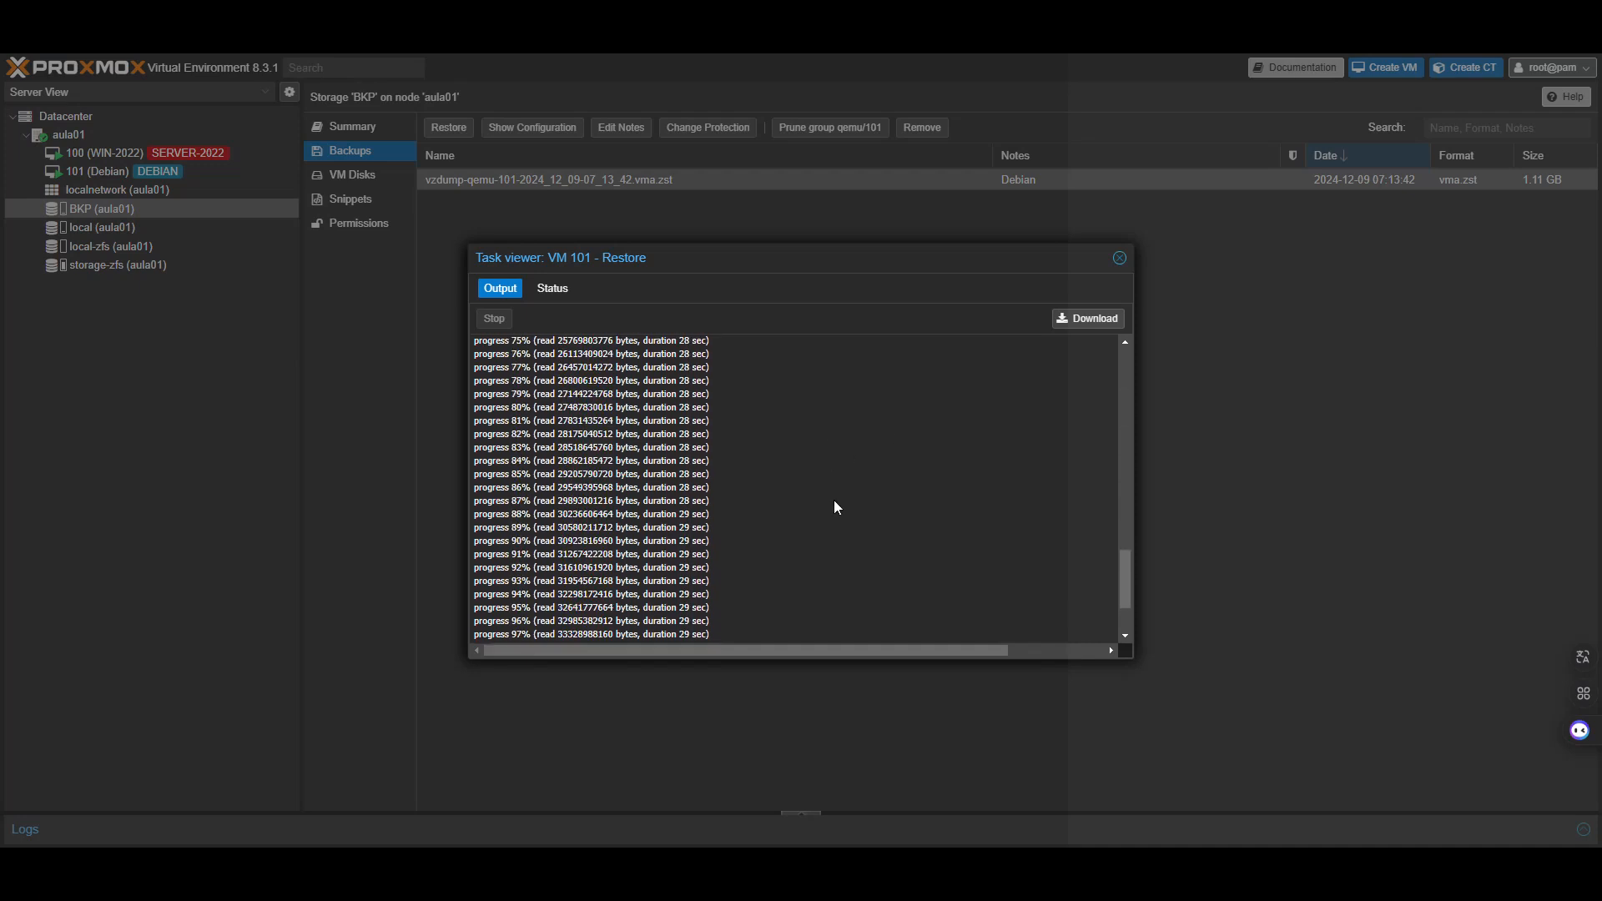
{"action": "left_click", "coordinate": [1119, 257]}
Log in as root on the restored Debian VM 101's console
{"action": "left_click", "coordinate": [128, 172]}
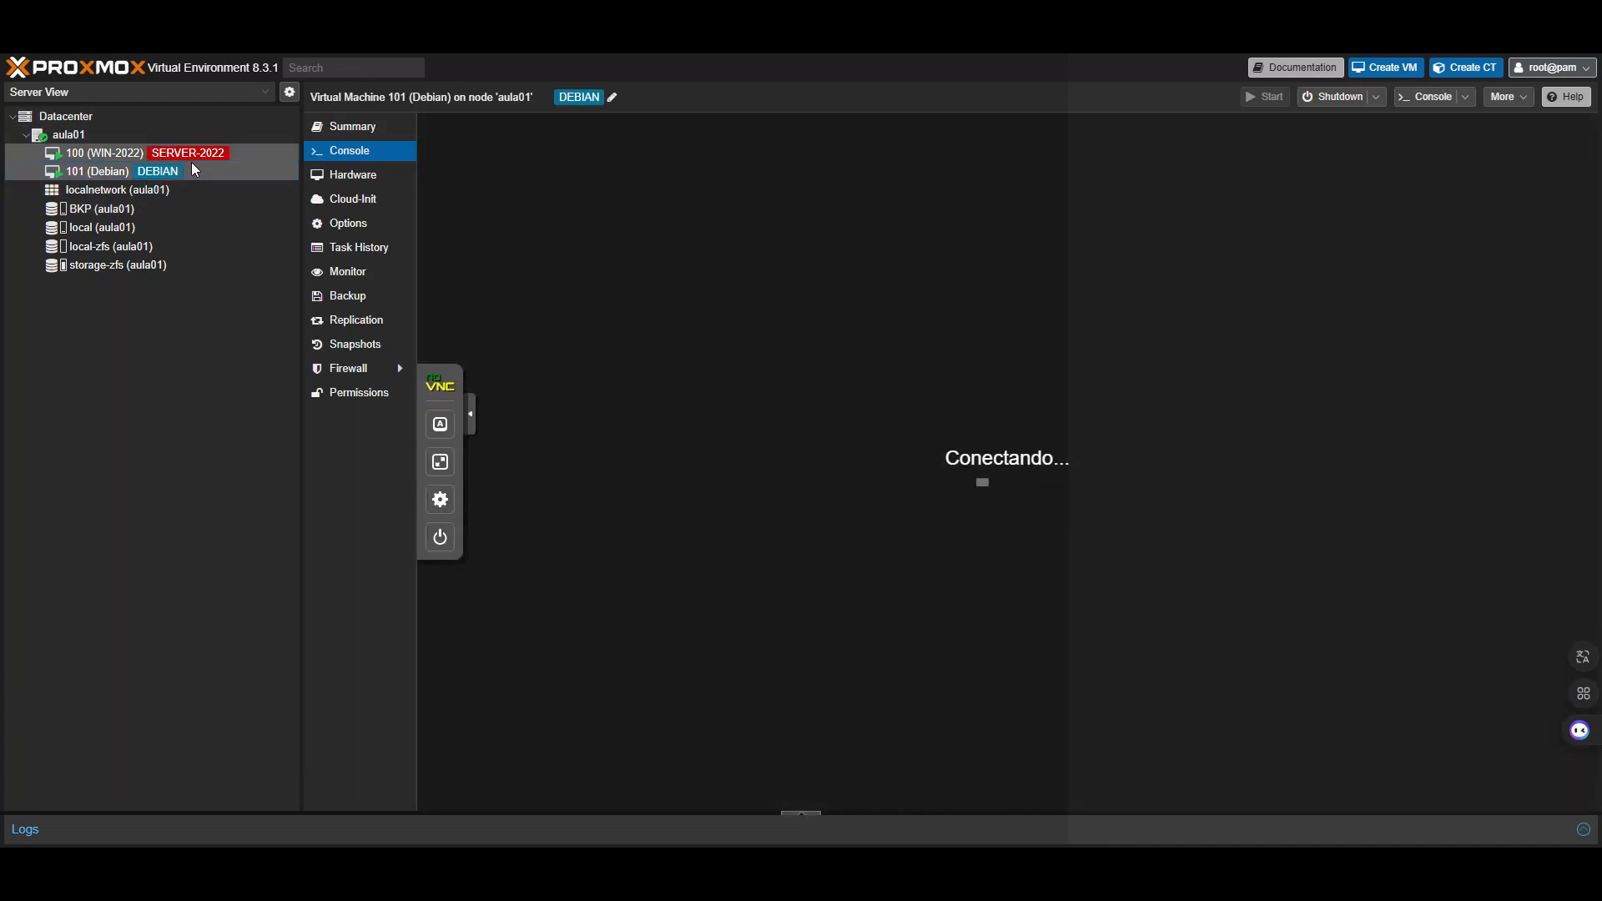
{"action": "type", "text": "root"}
{"action": "key", "text": "Return"}
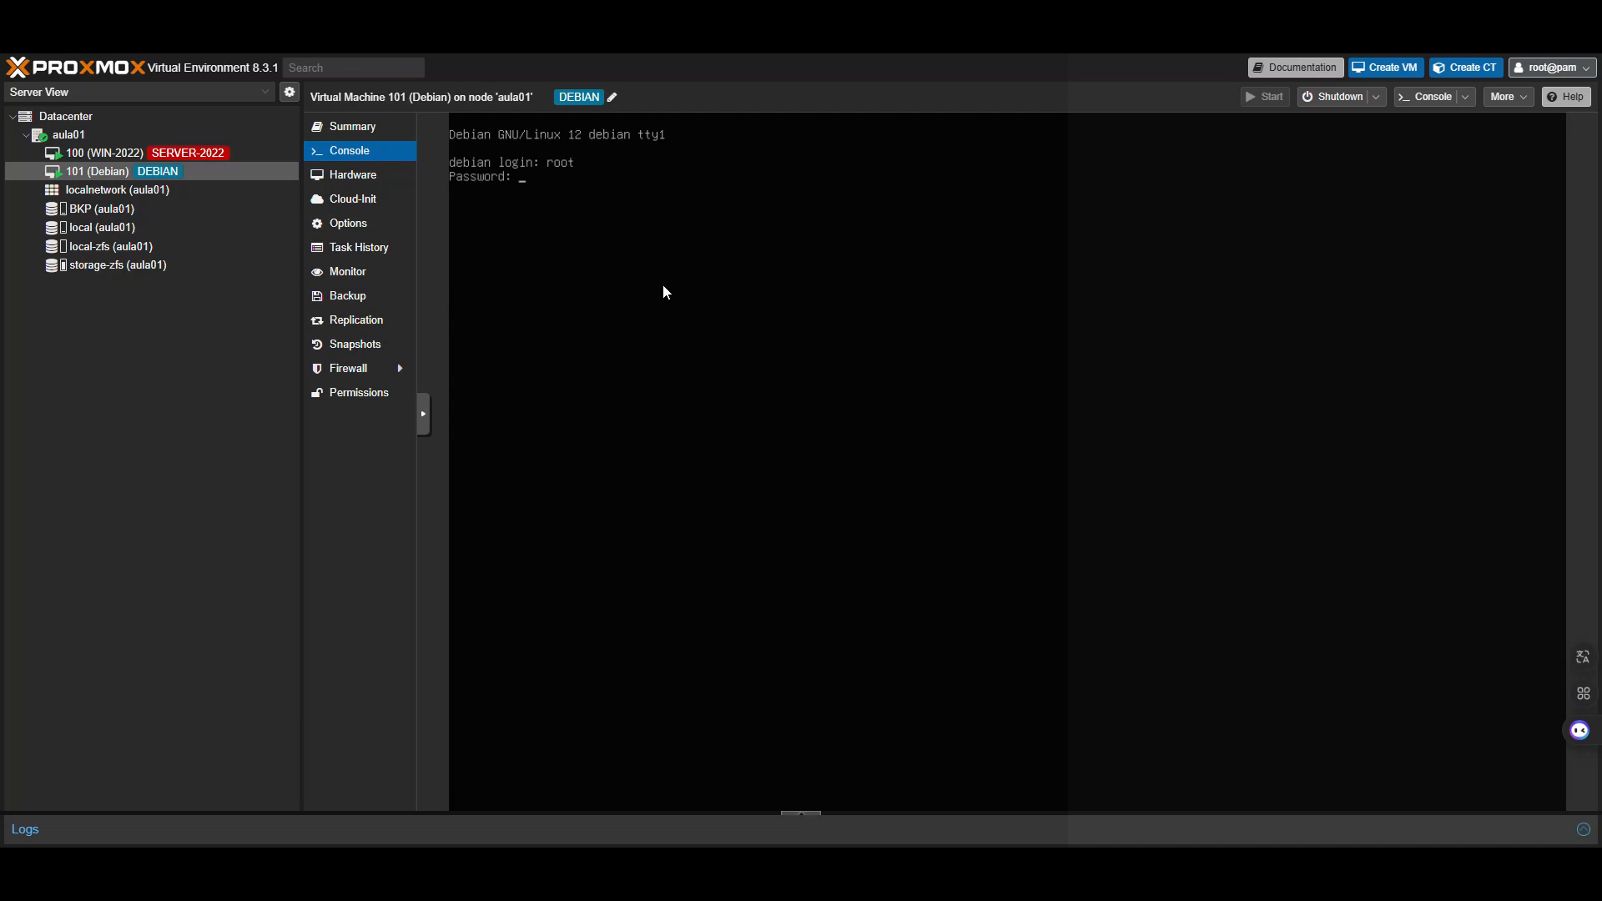
{"action": "key", "text": "Return"}
{"action": "key", "text": "Return"}
{"action": "key", "text": "Return"}
{"action": "key", "text": "Return"}
{"action": "key", "text": "Return"}
Ping 8.8.8.8 from the VM to confirm replies, then return to BKP's backup list
{"action": "type", "text": "ping 8.8.8.8"}
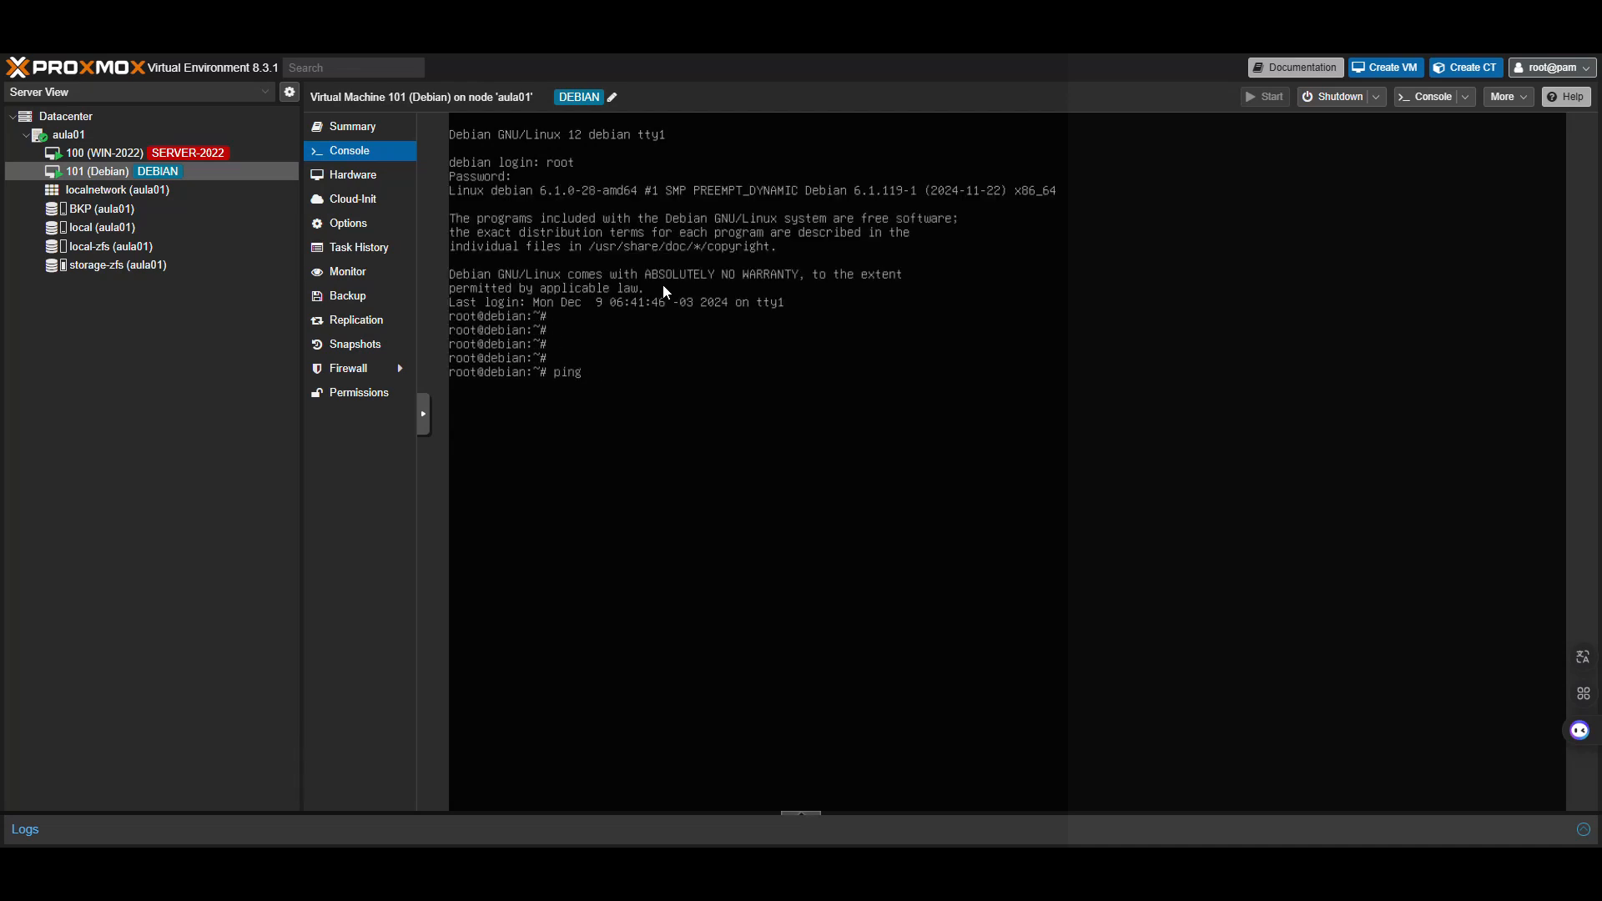
{"action": "key", "text": "Return"}
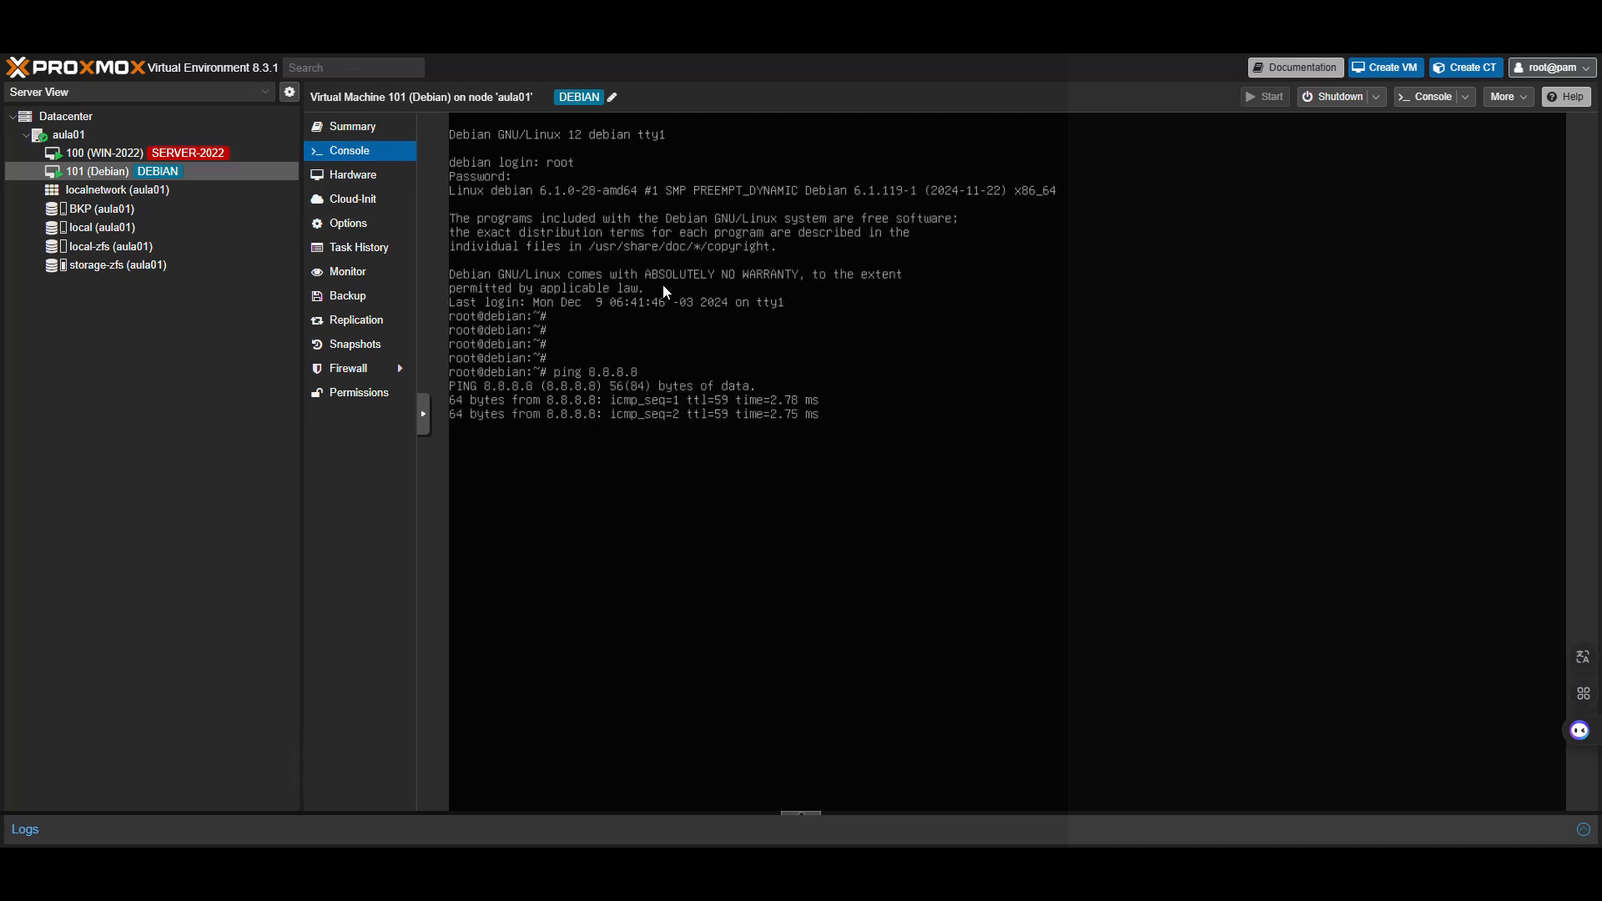
{"action": "key", "text": "ctrl+c"}
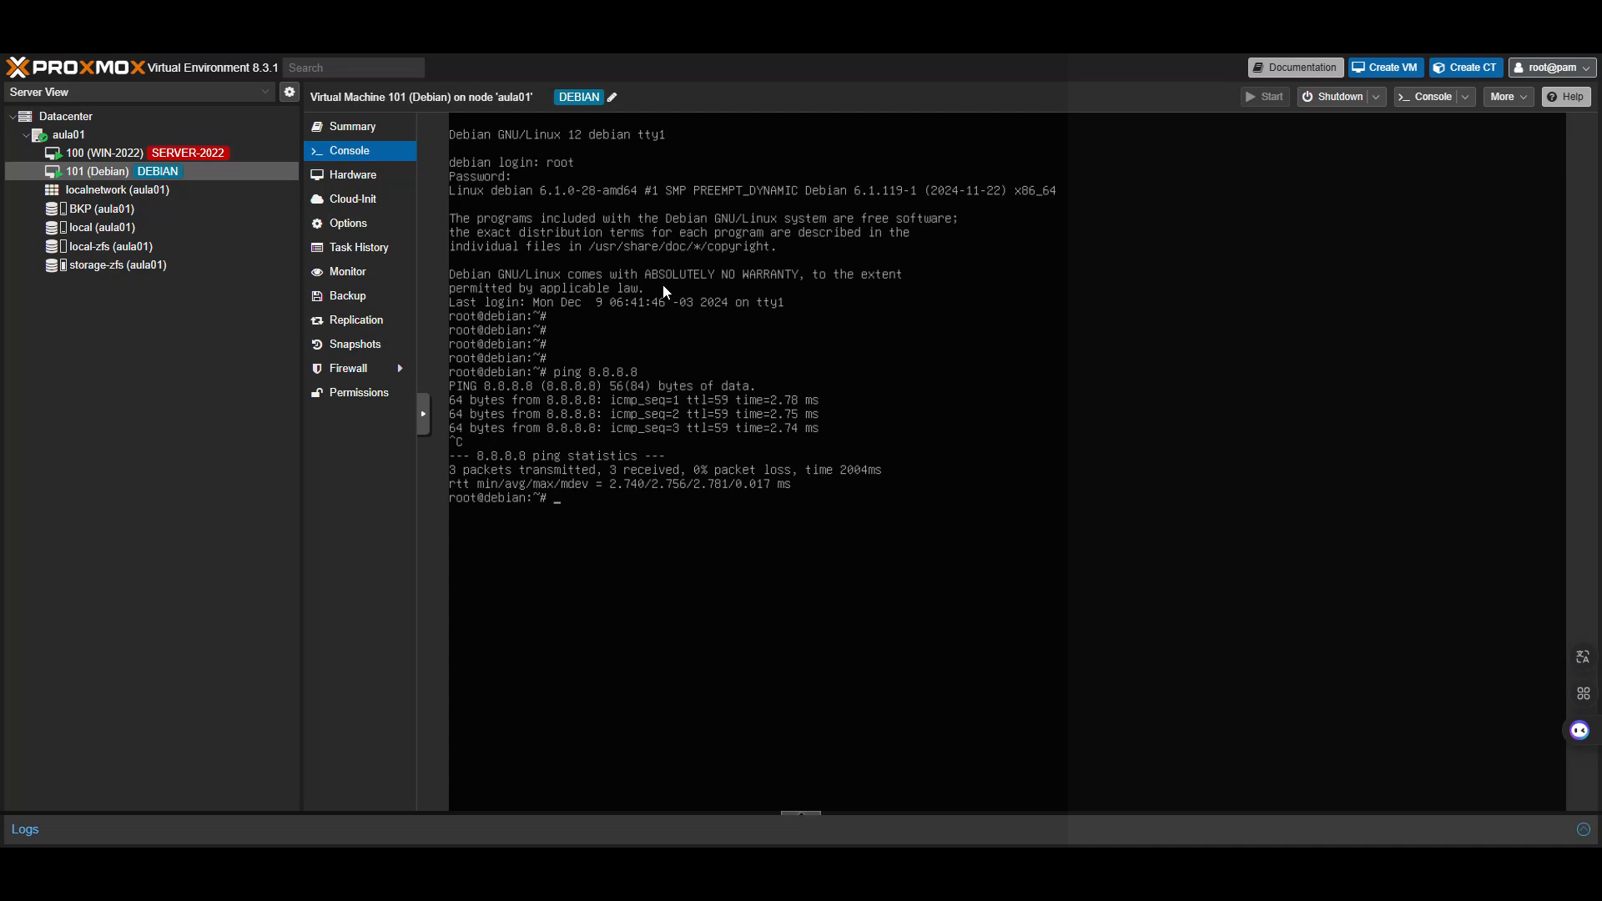
{"action": "left_click", "coordinate": [153, 208]}
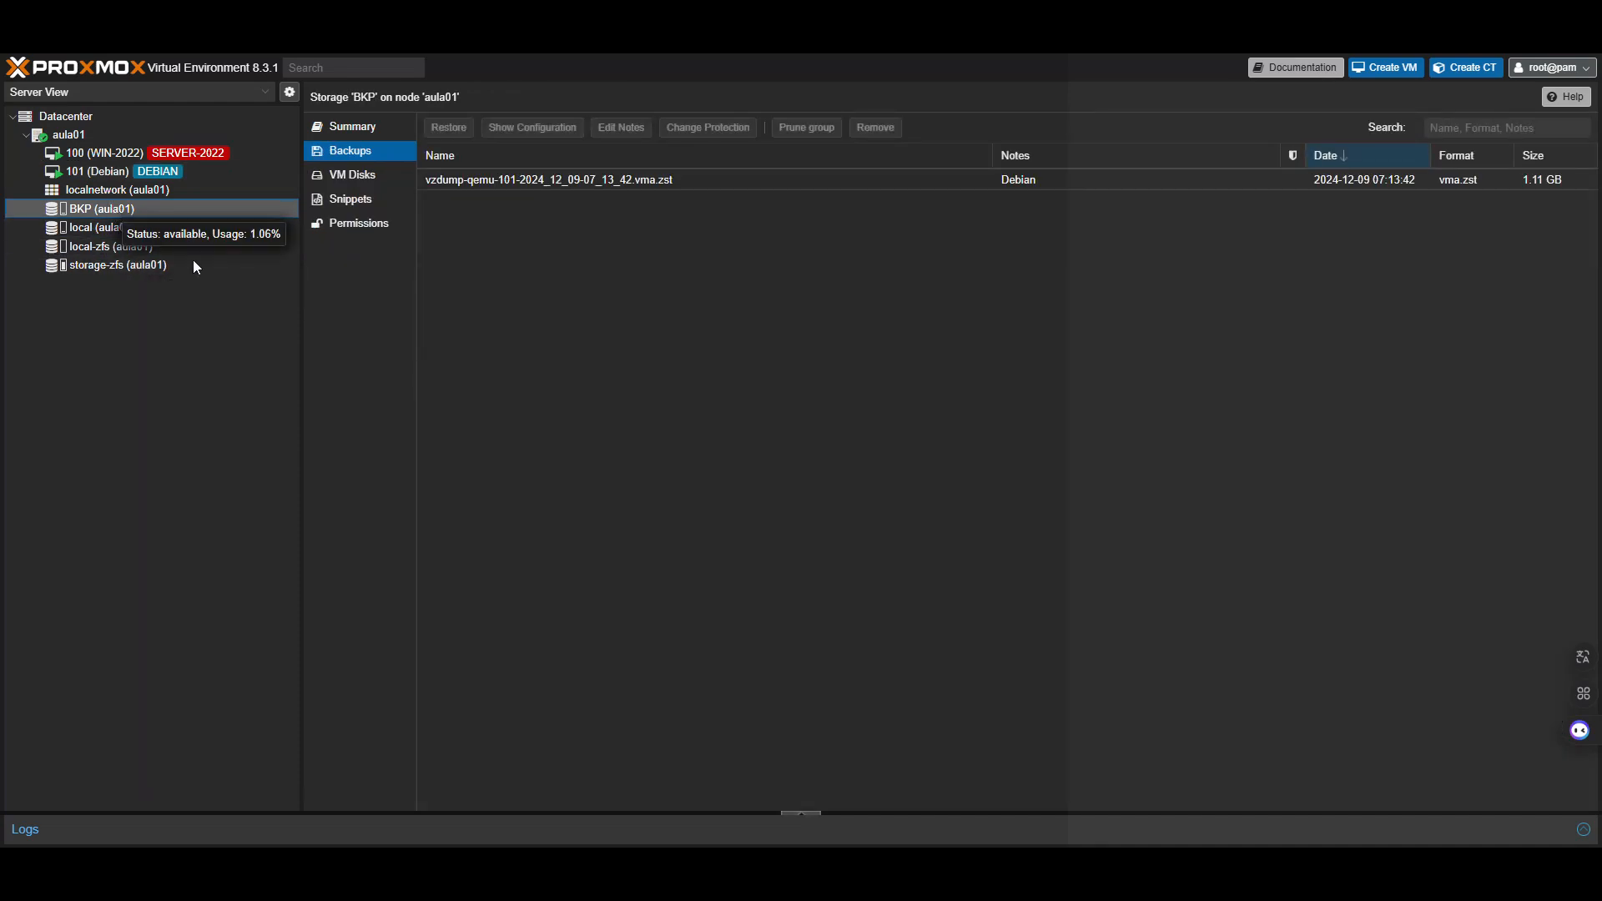
On aula01's Disks > Directory list, select /mnt/pve/BKP and bring up Create: Directory
{"action": "left_click", "coordinate": [428, 273]}
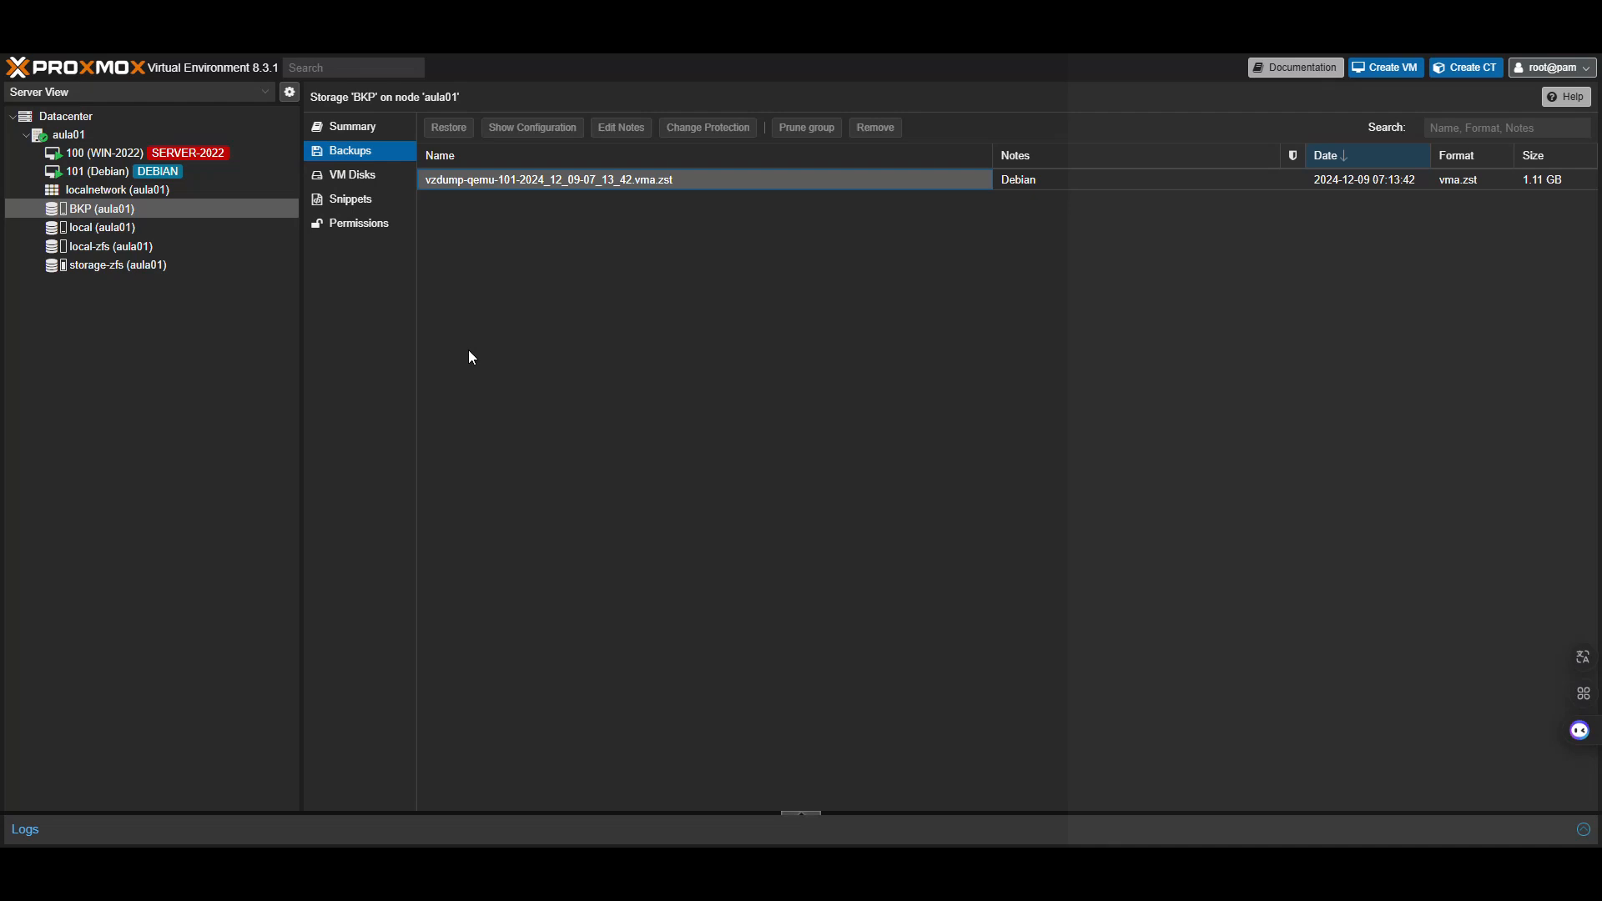
{"action": "left_click", "coordinate": [118, 138]}
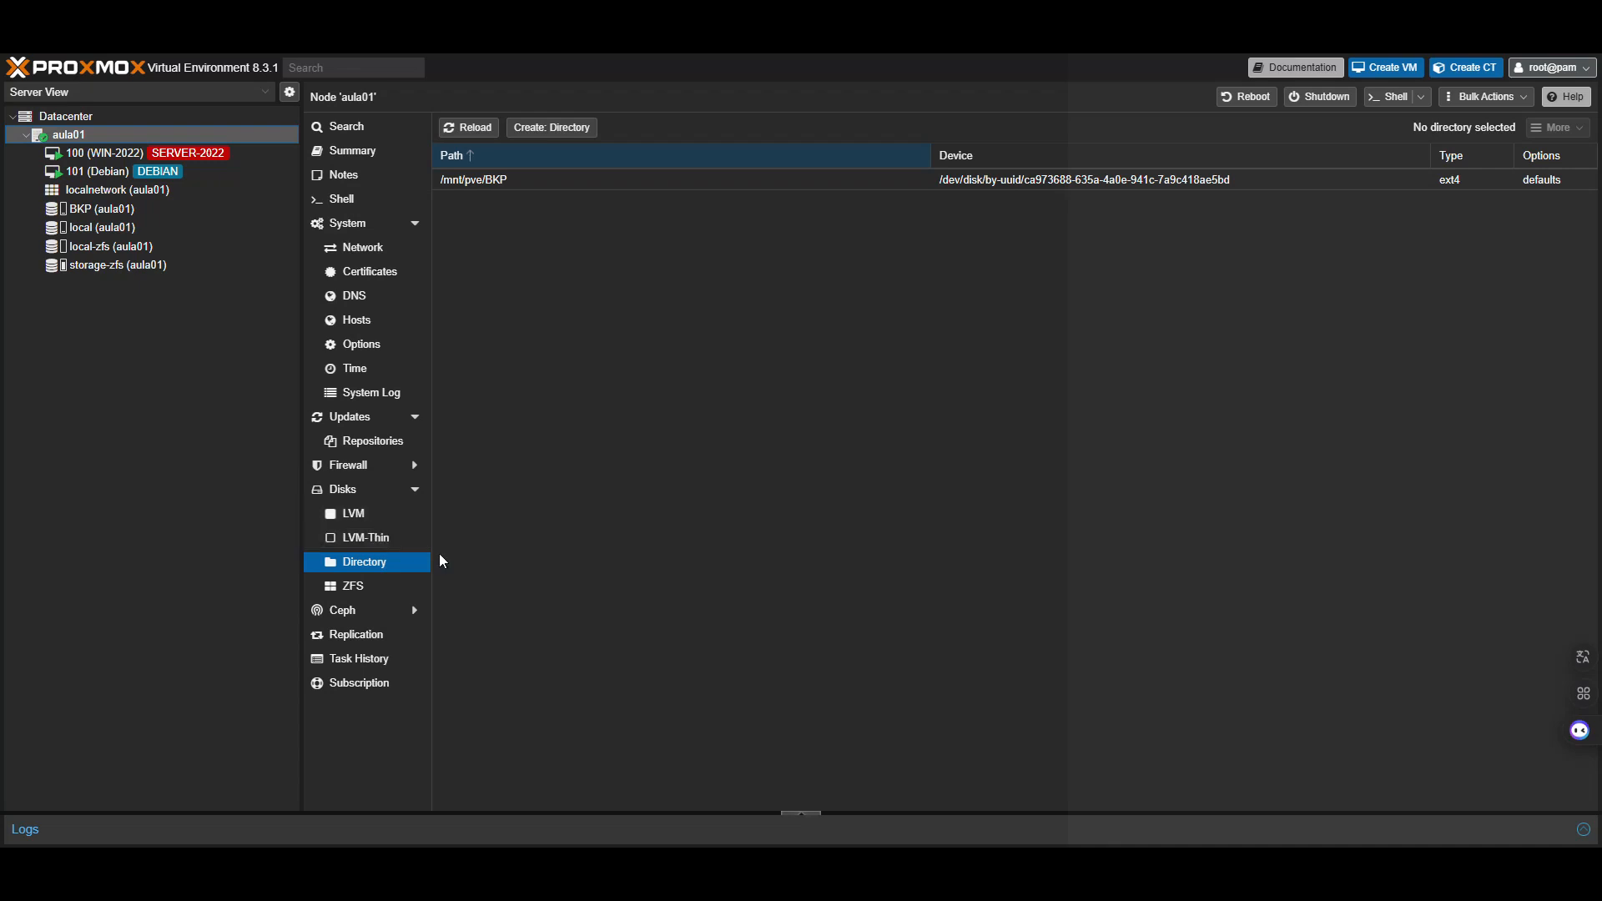
{"action": "left_click", "coordinate": [464, 573]}
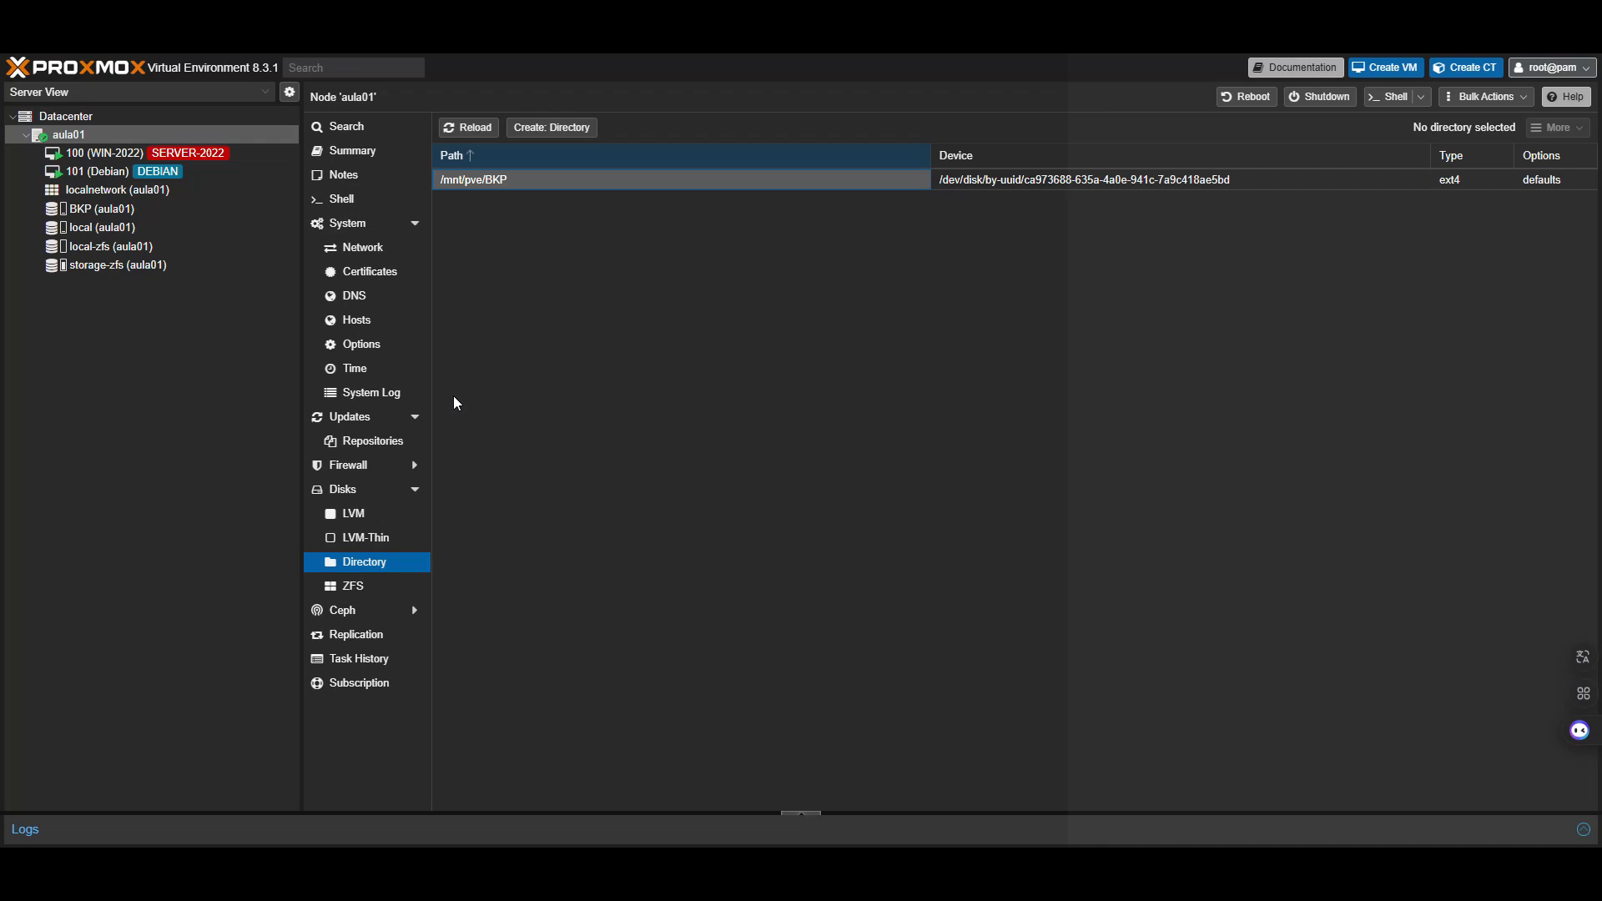
{"action": "left_click", "coordinate": [551, 127]}
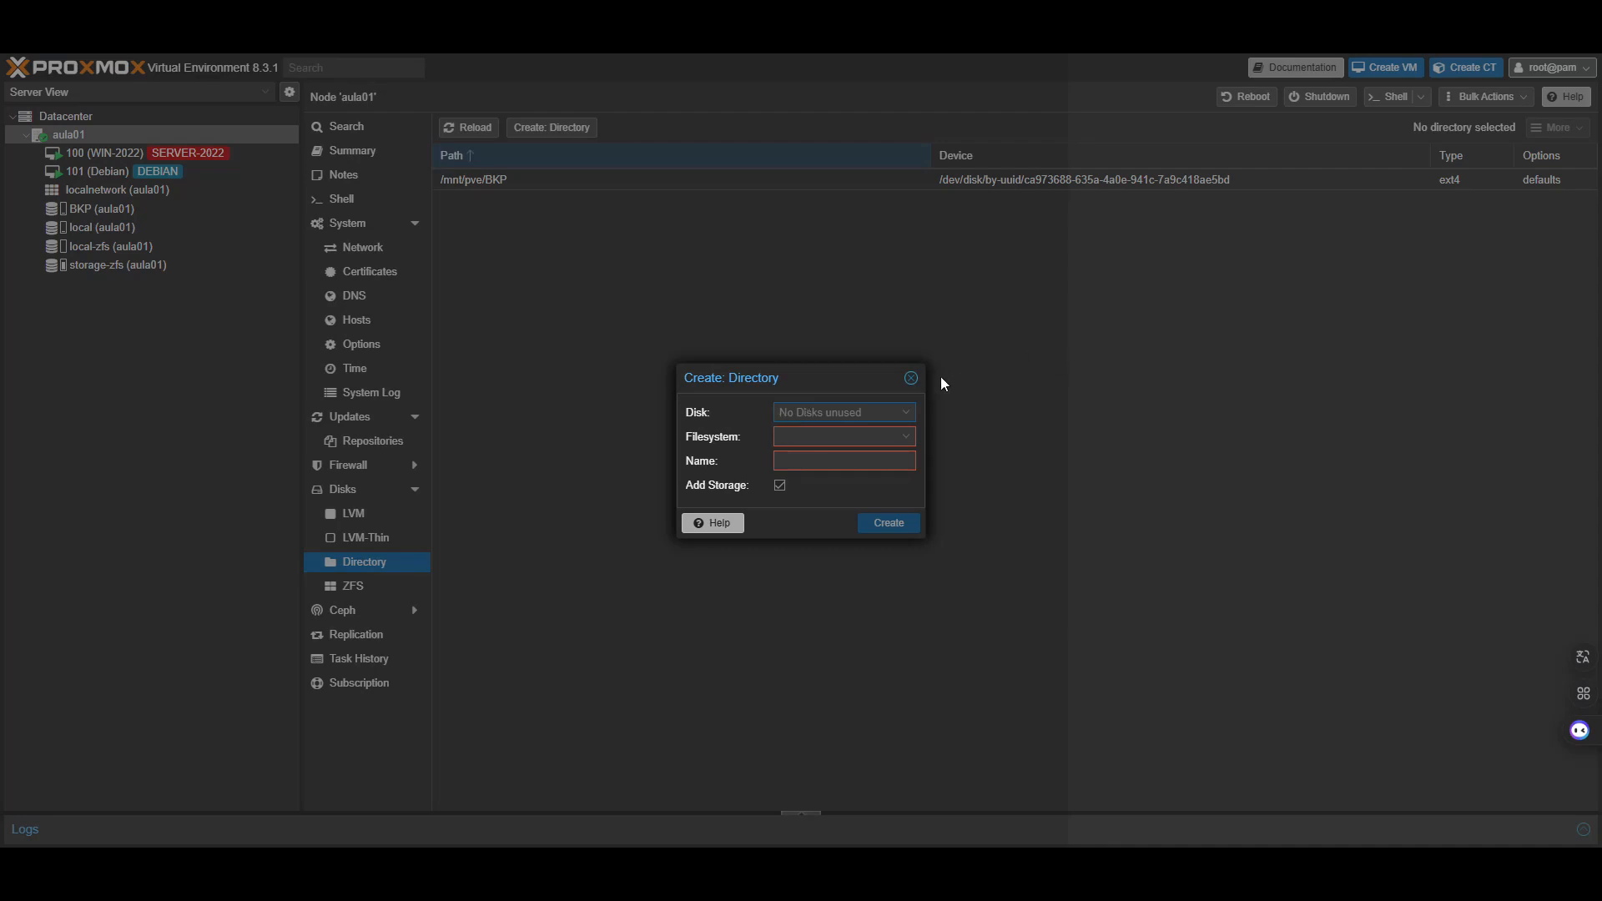
Dismiss the directory form and show /etc/fstab in the aula01 shell, holding only proc
{"action": "left_click", "coordinate": [912, 378]}
{"action": "left_click", "coordinate": [320, 199]}
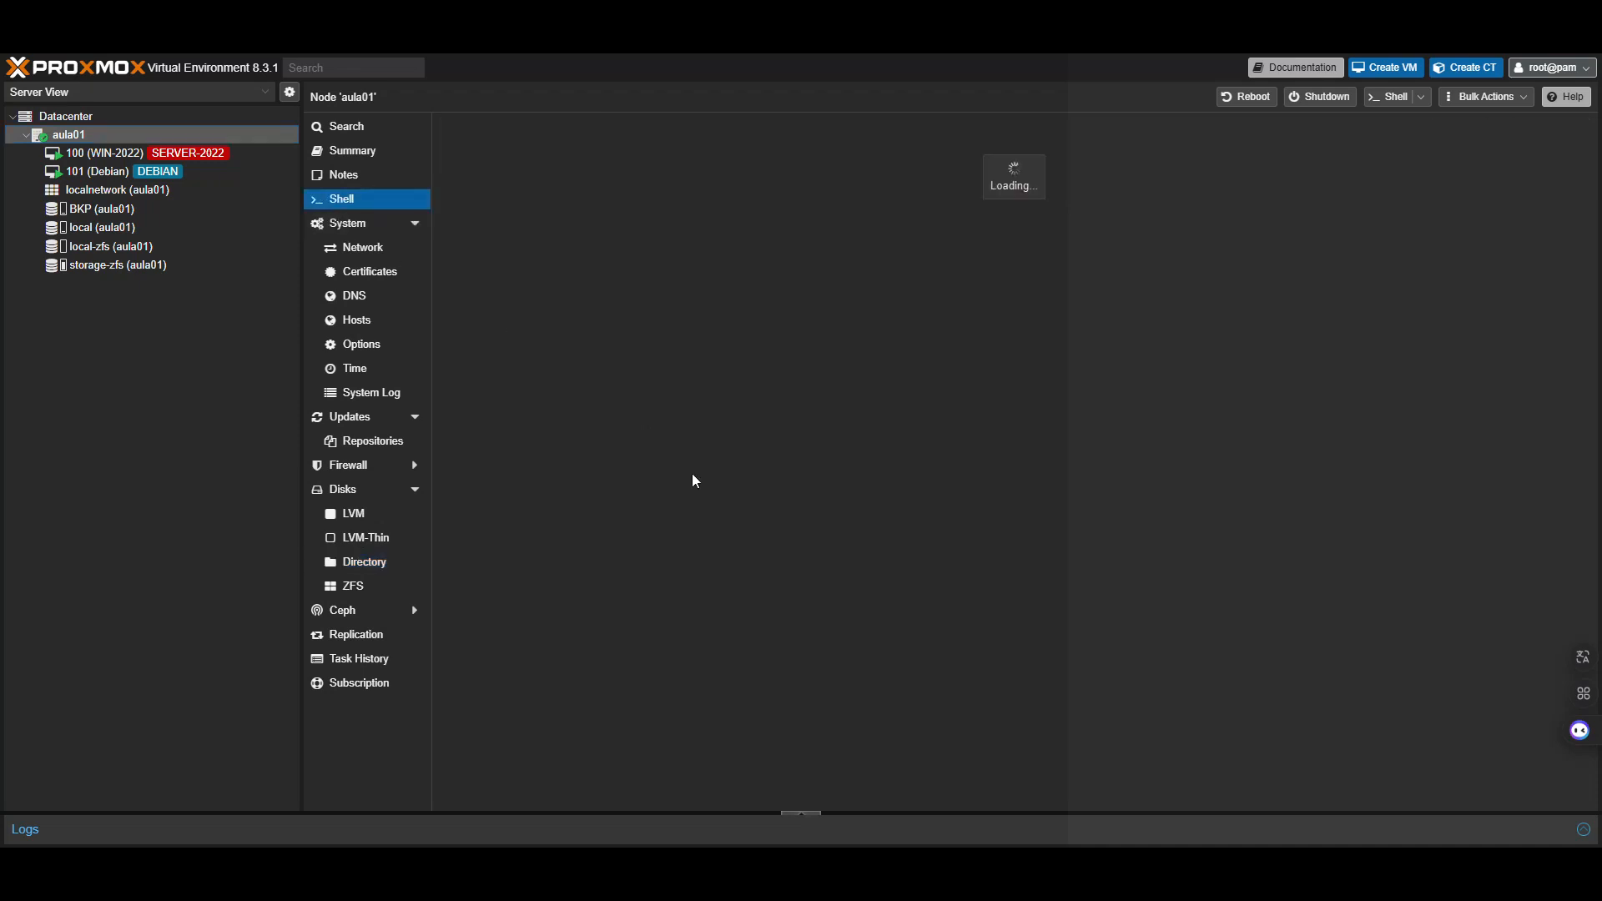
{"action": "key", "text": "Return"}
{"action": "key", "text": "Return"}
{"action": "key", "text": "Return"}
{"action": "type", "text": "cat /etc/fstab"}
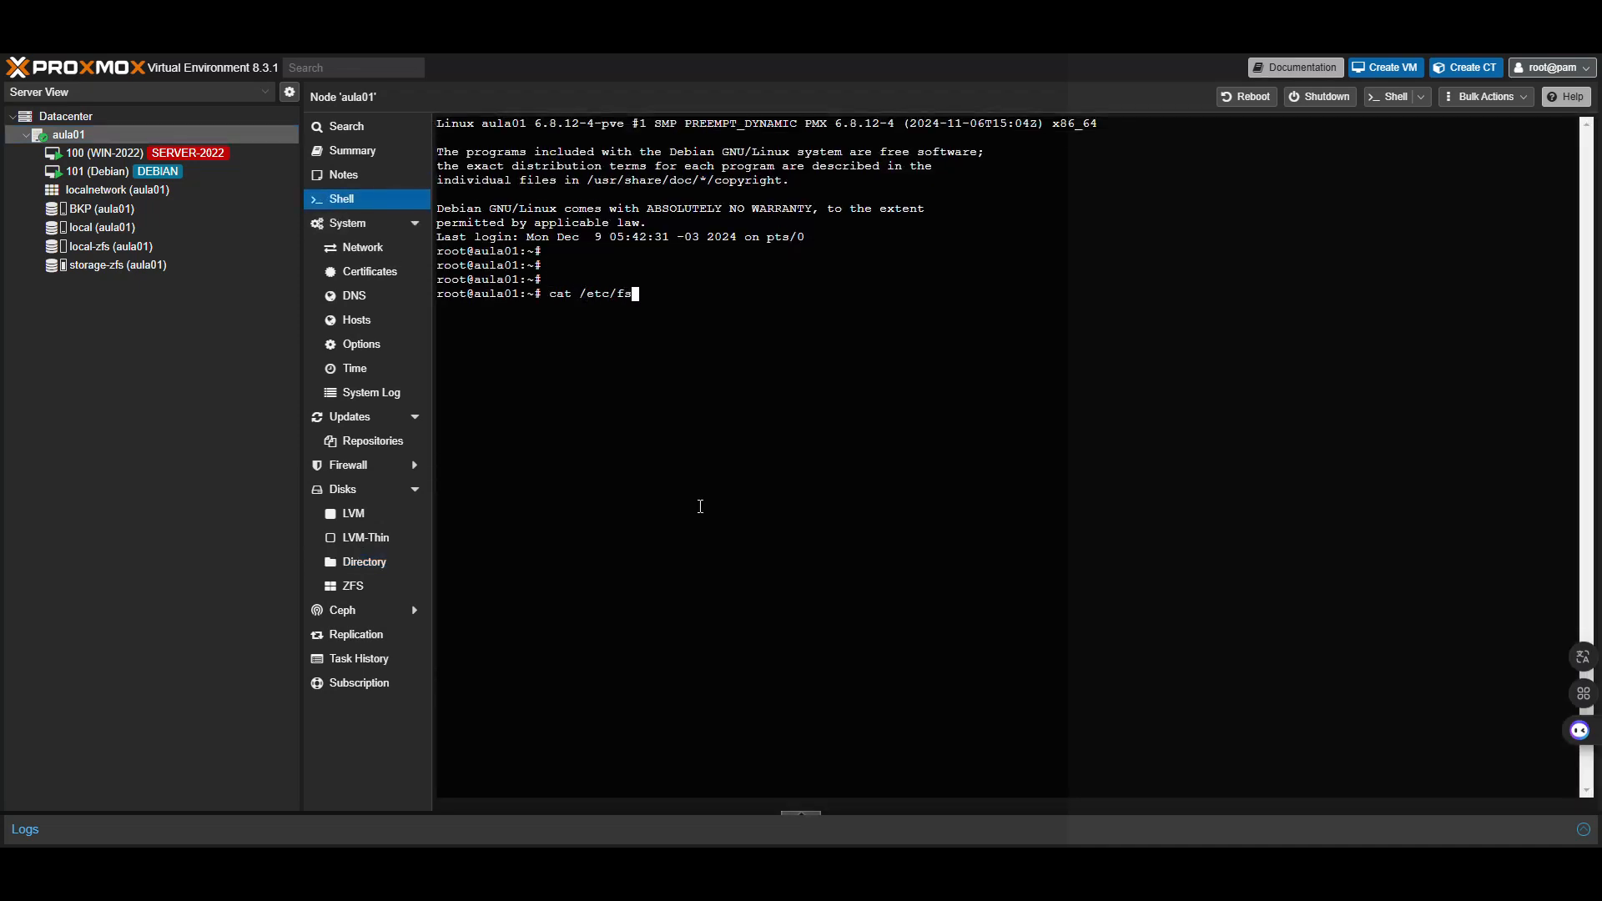
{"action": "key", "text": "Return"}
{"action": "key", "text": "Return"}
{"action": "key", "text": "Return"}
{"action": "key", "text": "Return"}
List /mnt/pve in the shell to confirm the BKP directory is there
{"action": "type", "text": "cd /mnt/"}
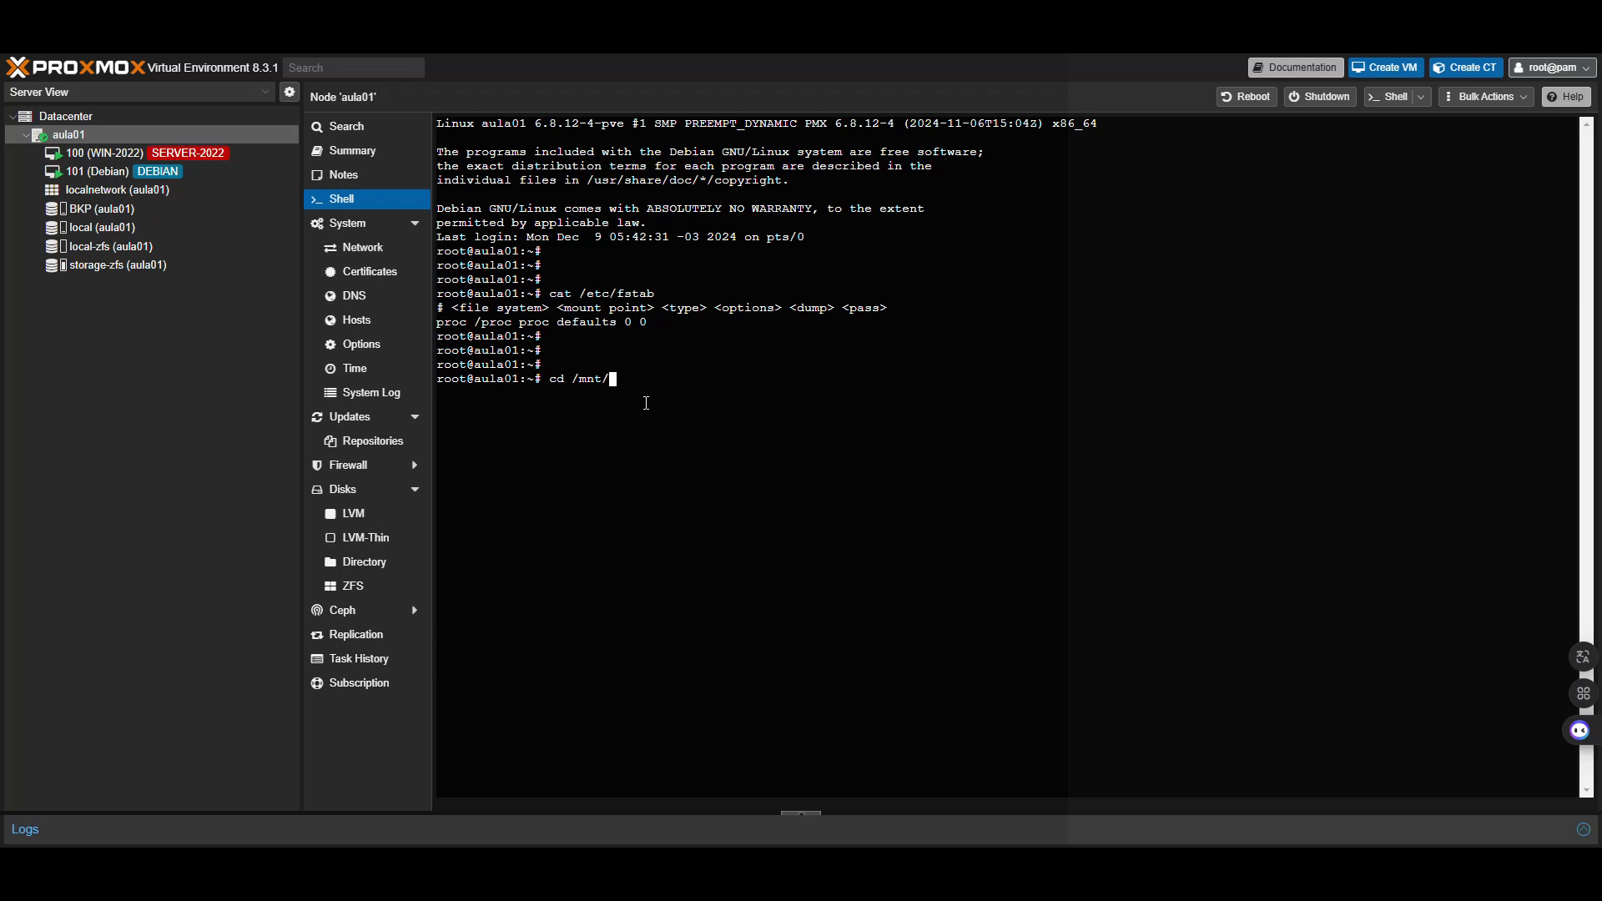
{"action": "type", "text": "pve/"}
{"action": "key", "text": "Return"}
{"action": "key", "text": "Return"}
{"action": "type", "text": "ls"}
{"action": "key", "text": "Return"}
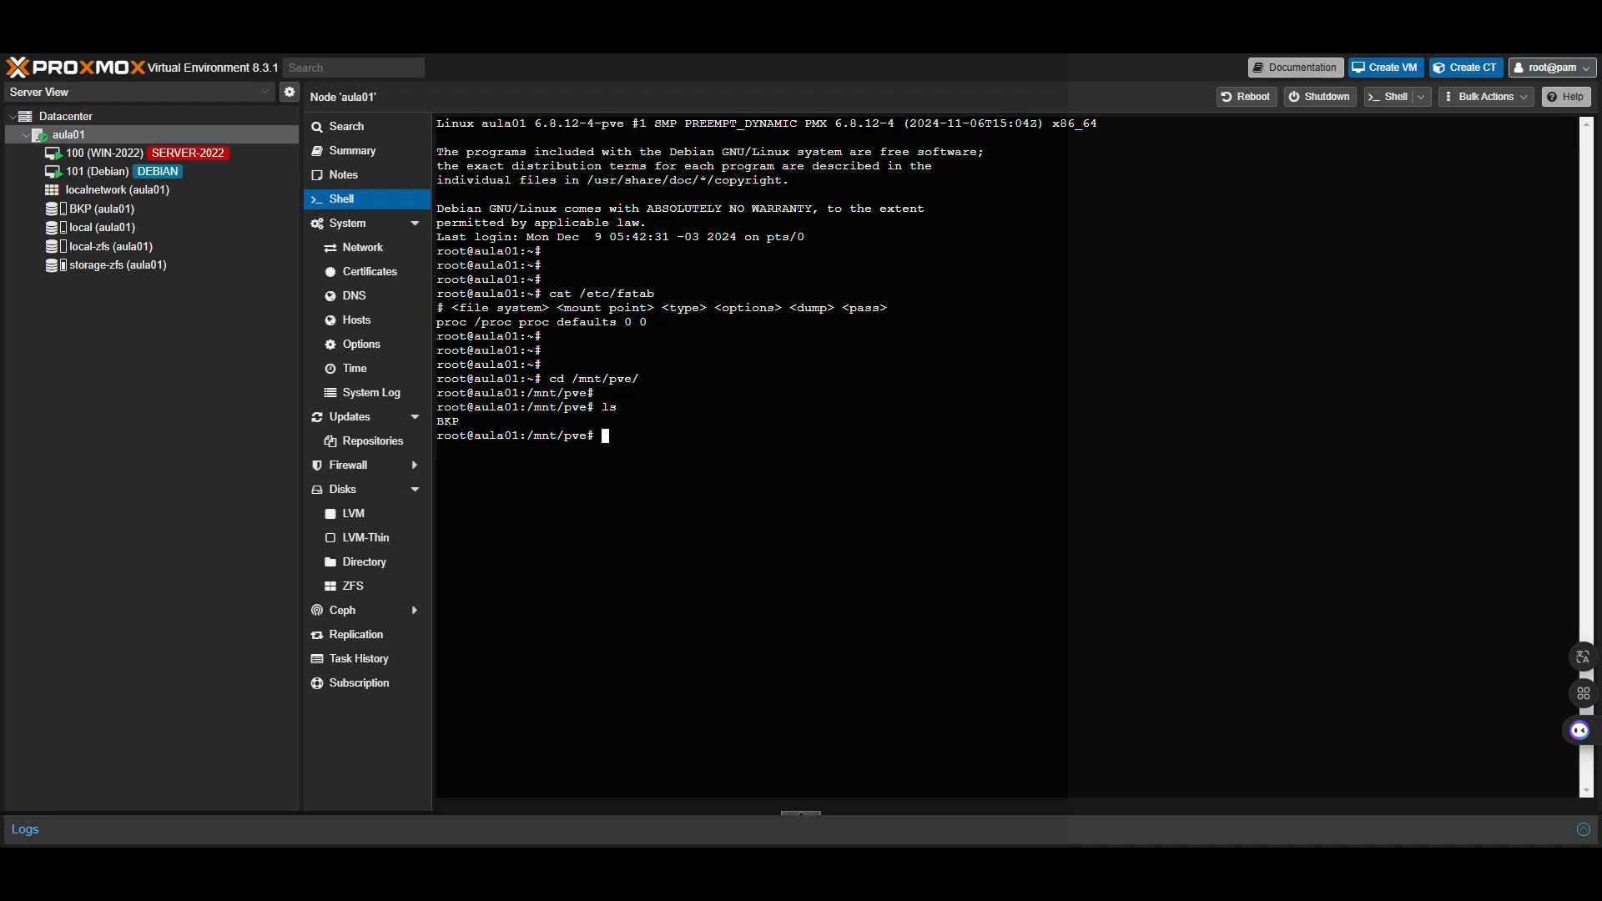
{"action": "left_click", "coordinate": [122, 116]}
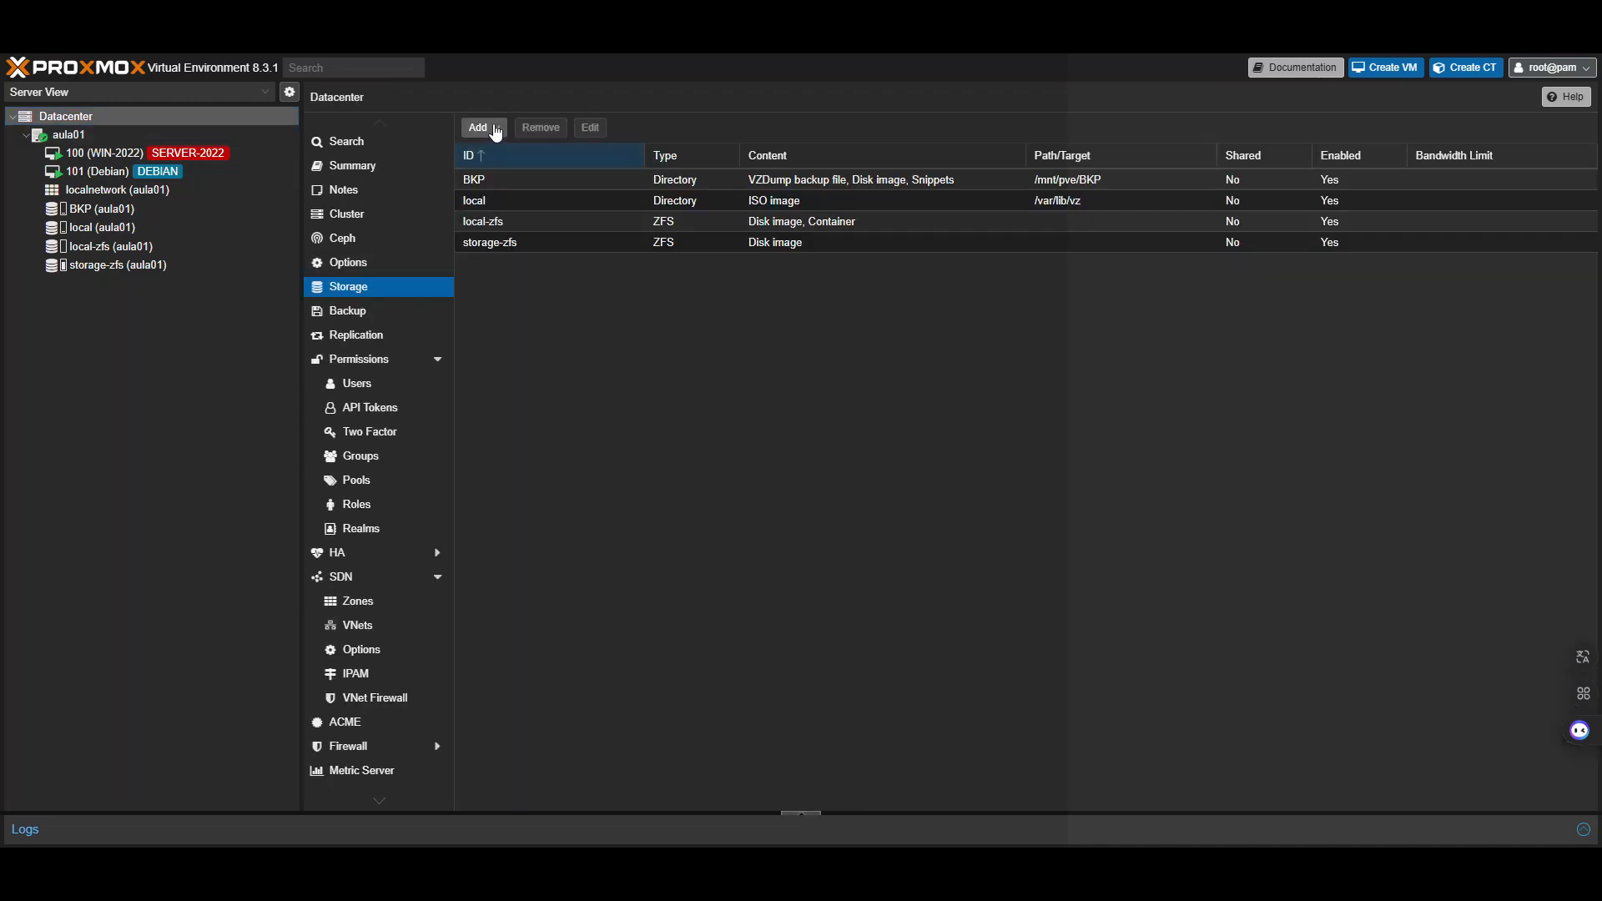
{"action": "left_click", "coordinate": [497, 133]}
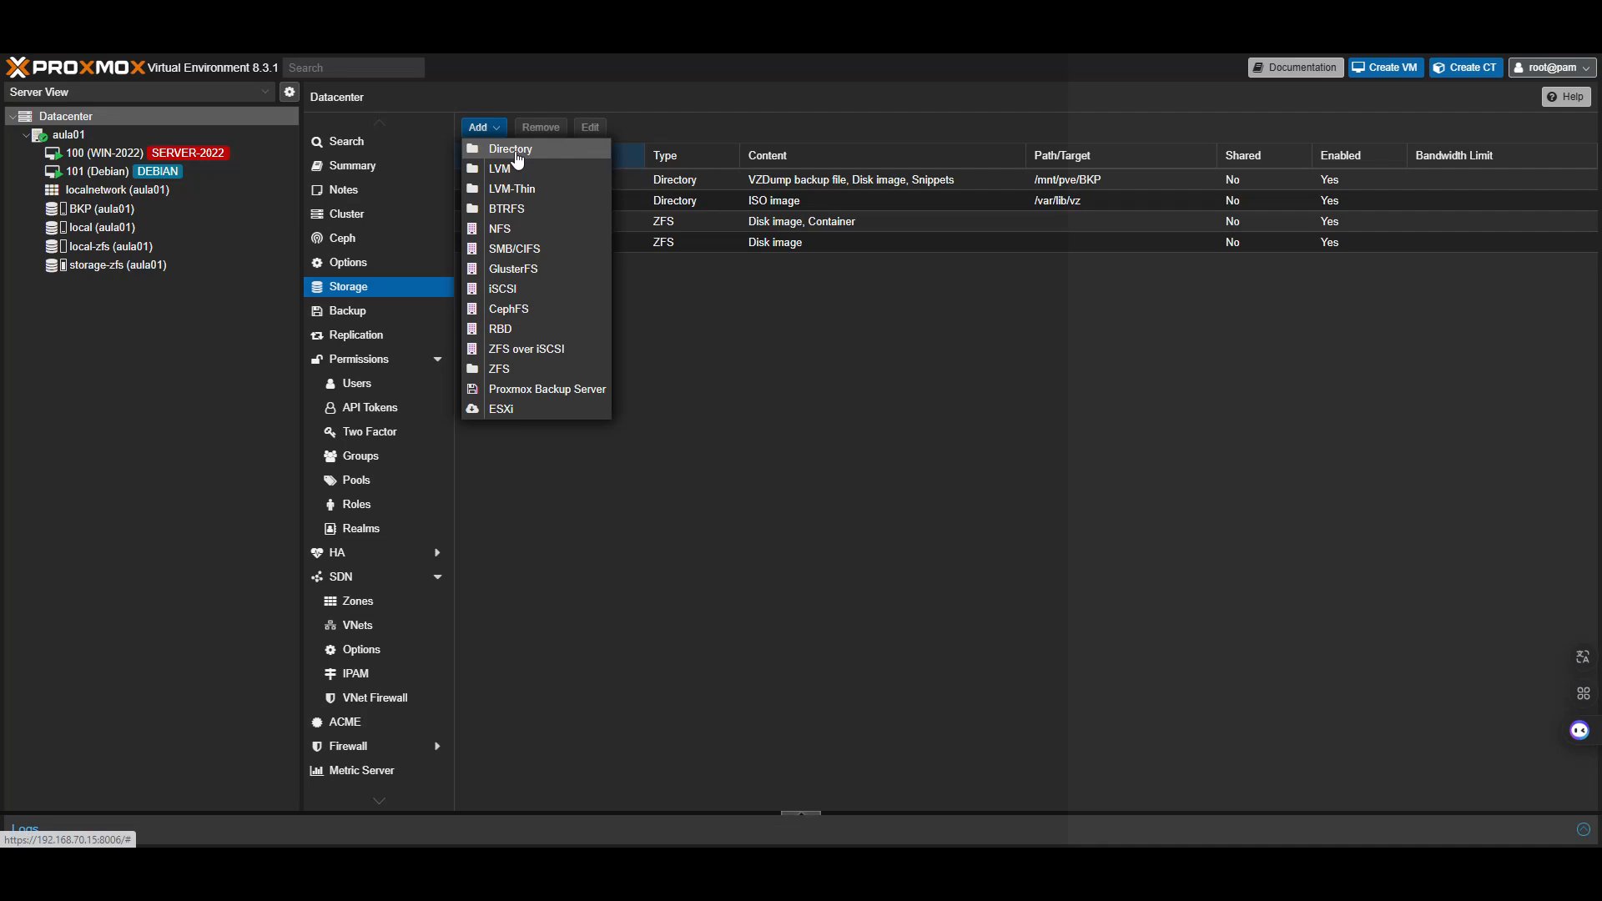
{"action": "left_click", "coordinate": [511, 149]}
{"action": "left_click", "coordinate": [710, 488]}
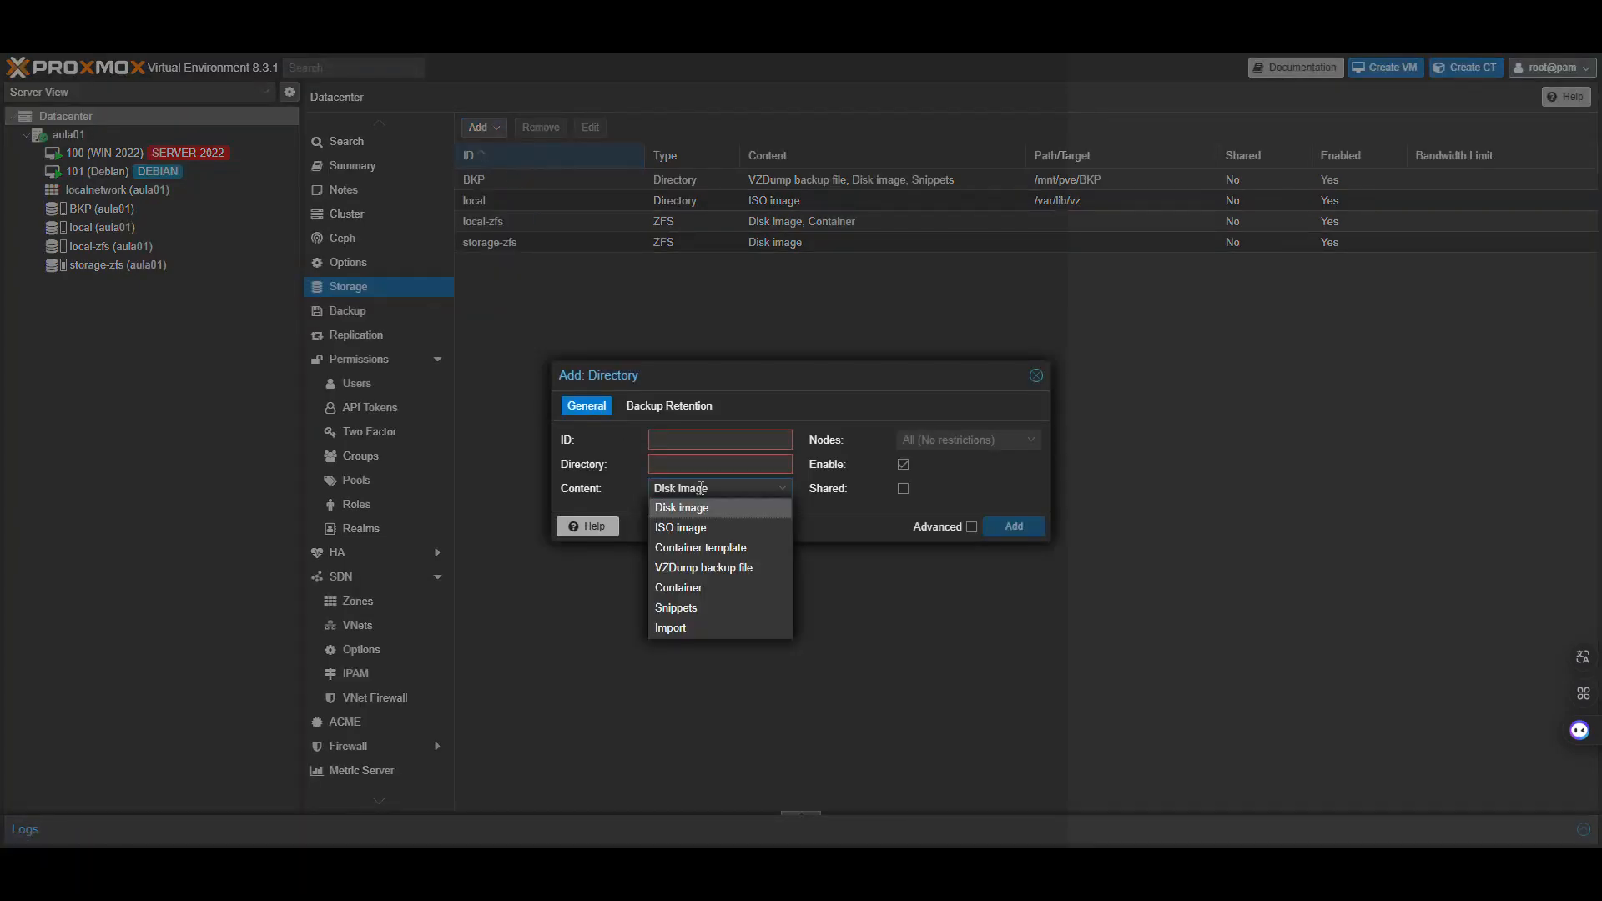
{"action": "left_click", "coordinate": [731, 567]}
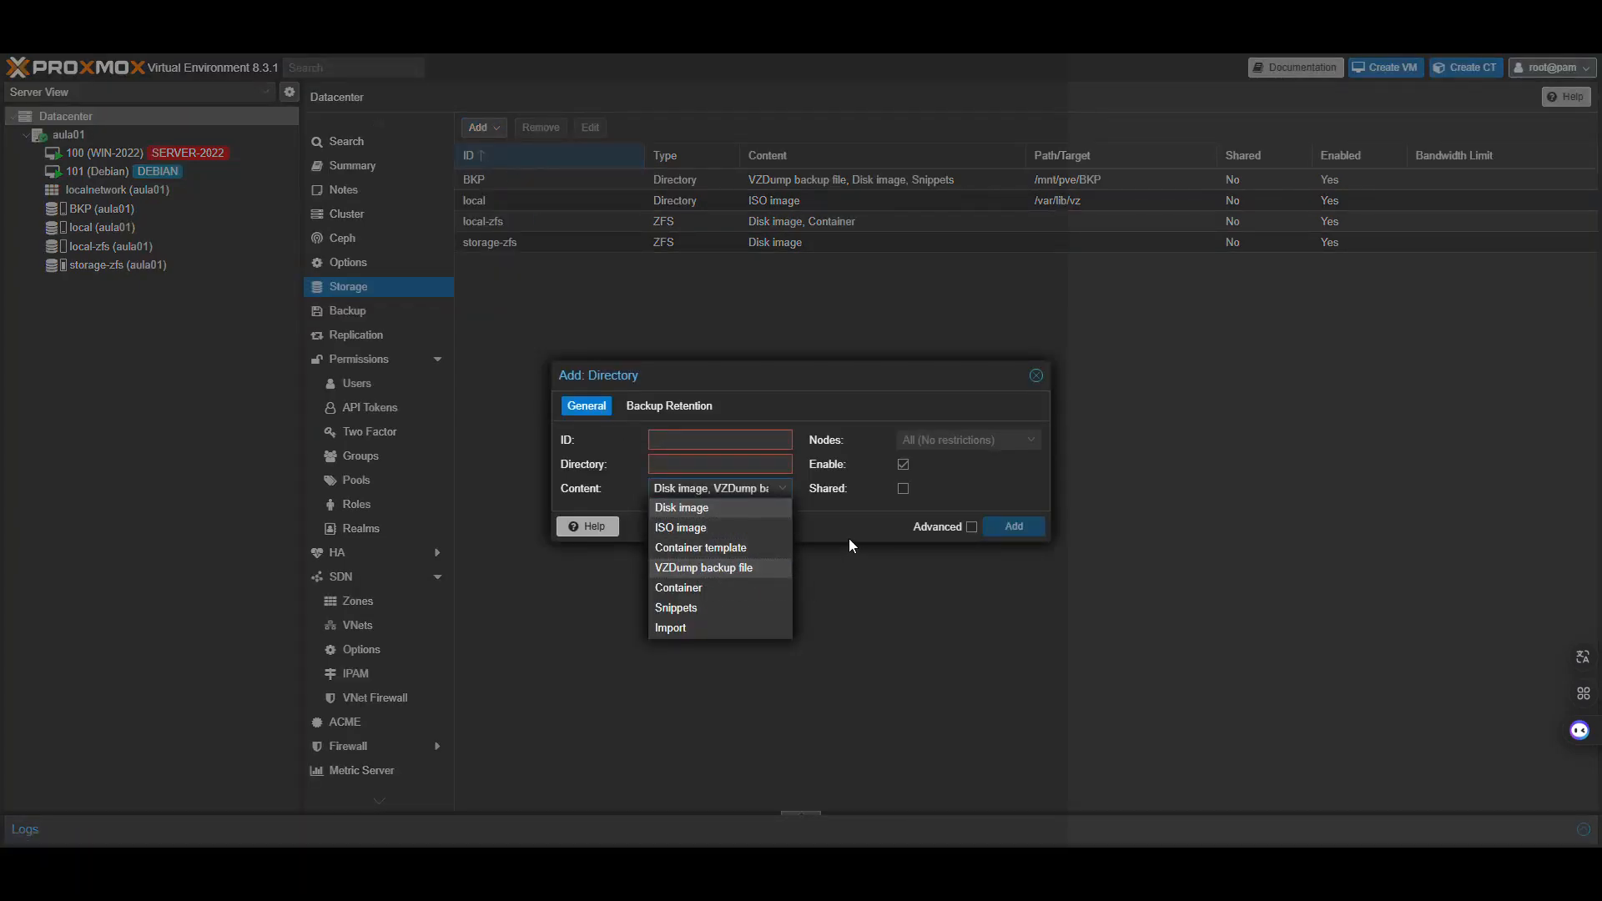
{"action": "left_click", "coordinate": [719, 440]}
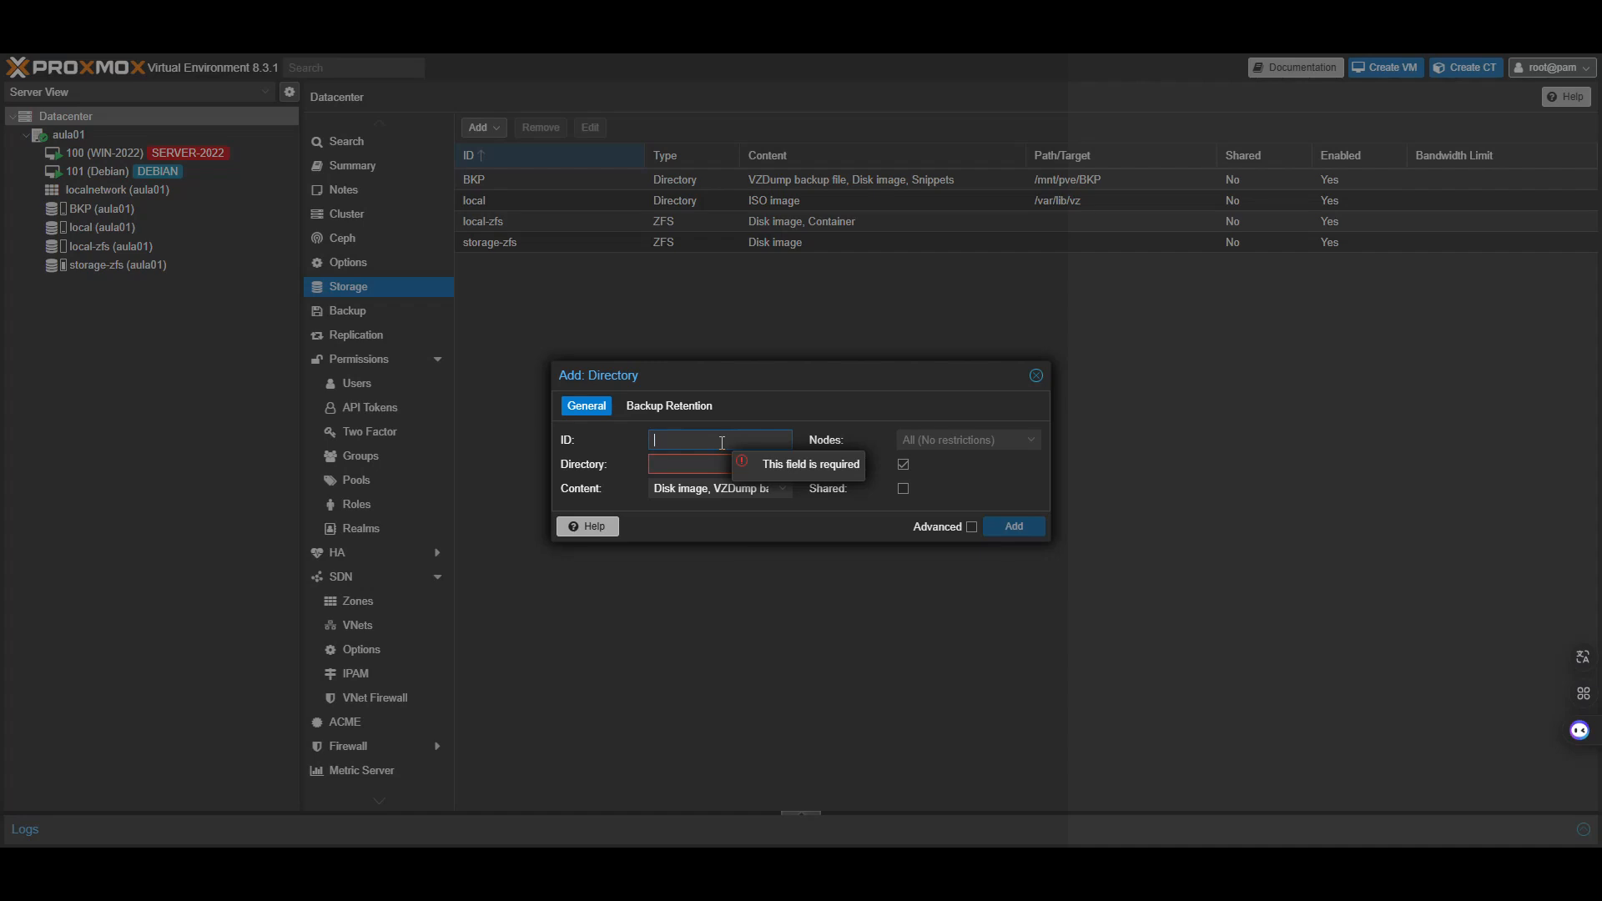
{"action": "type", "text": "BKP"}
{"action": "left_click", "coordinate": [715, 461]}
{"action": "type", "text": "/mn"}
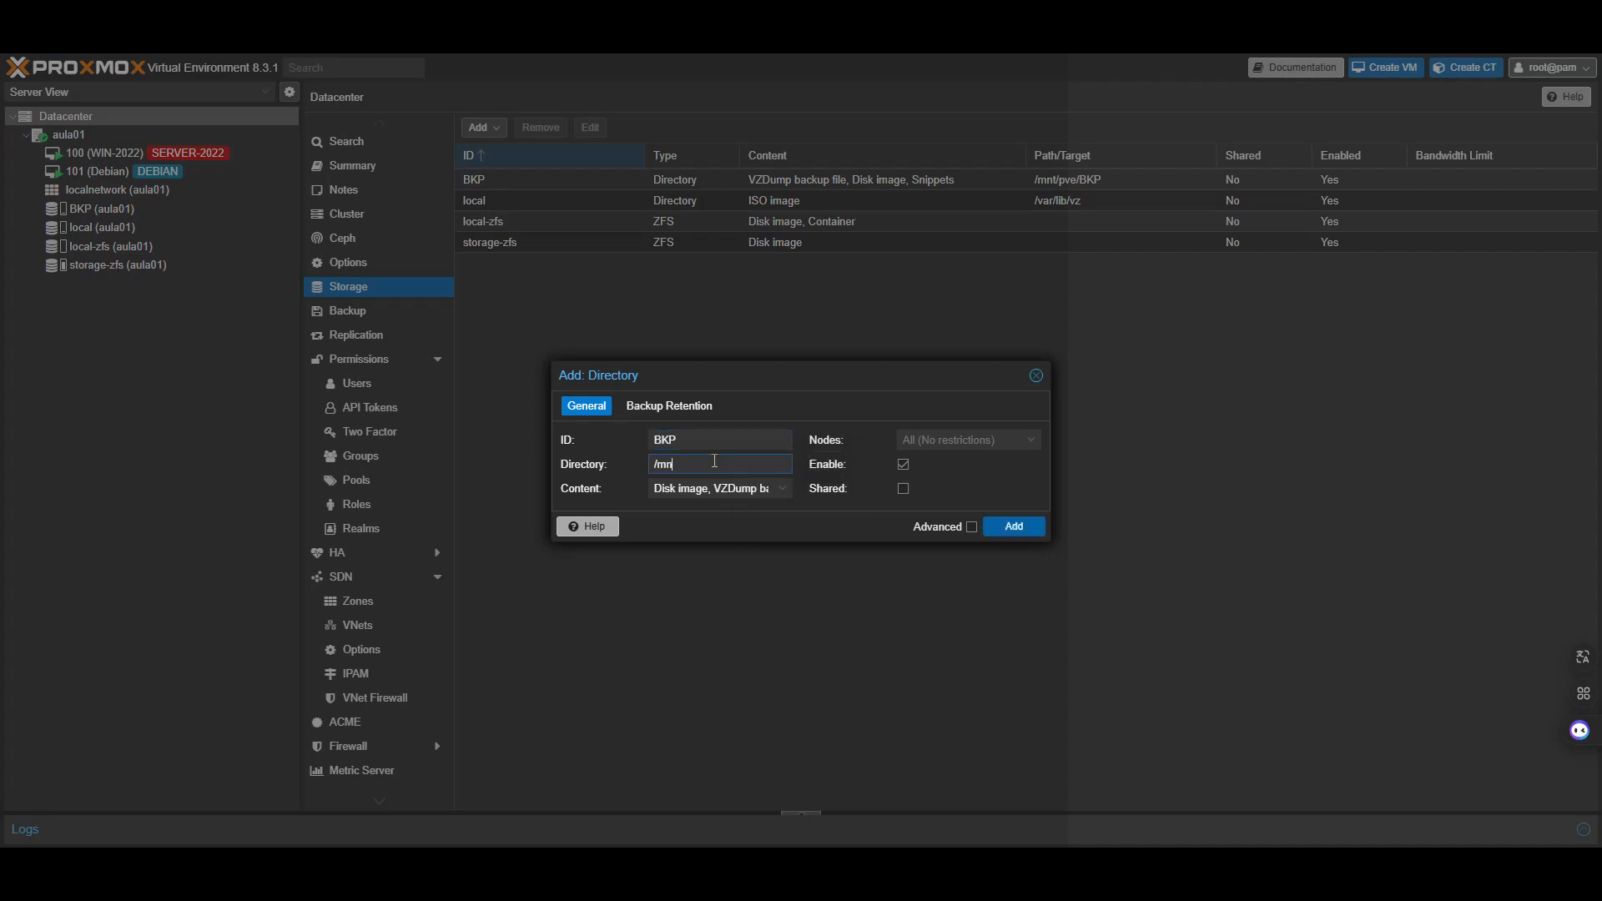
{"action": "type", "text": "t/pve/BKP"}
{"action": "left_click", "coordinate": [952, 440]}
{"action": "left_click", "coordinate": [875, 524]}
{"action": "left_click", "coordinate": [1036, 377]}
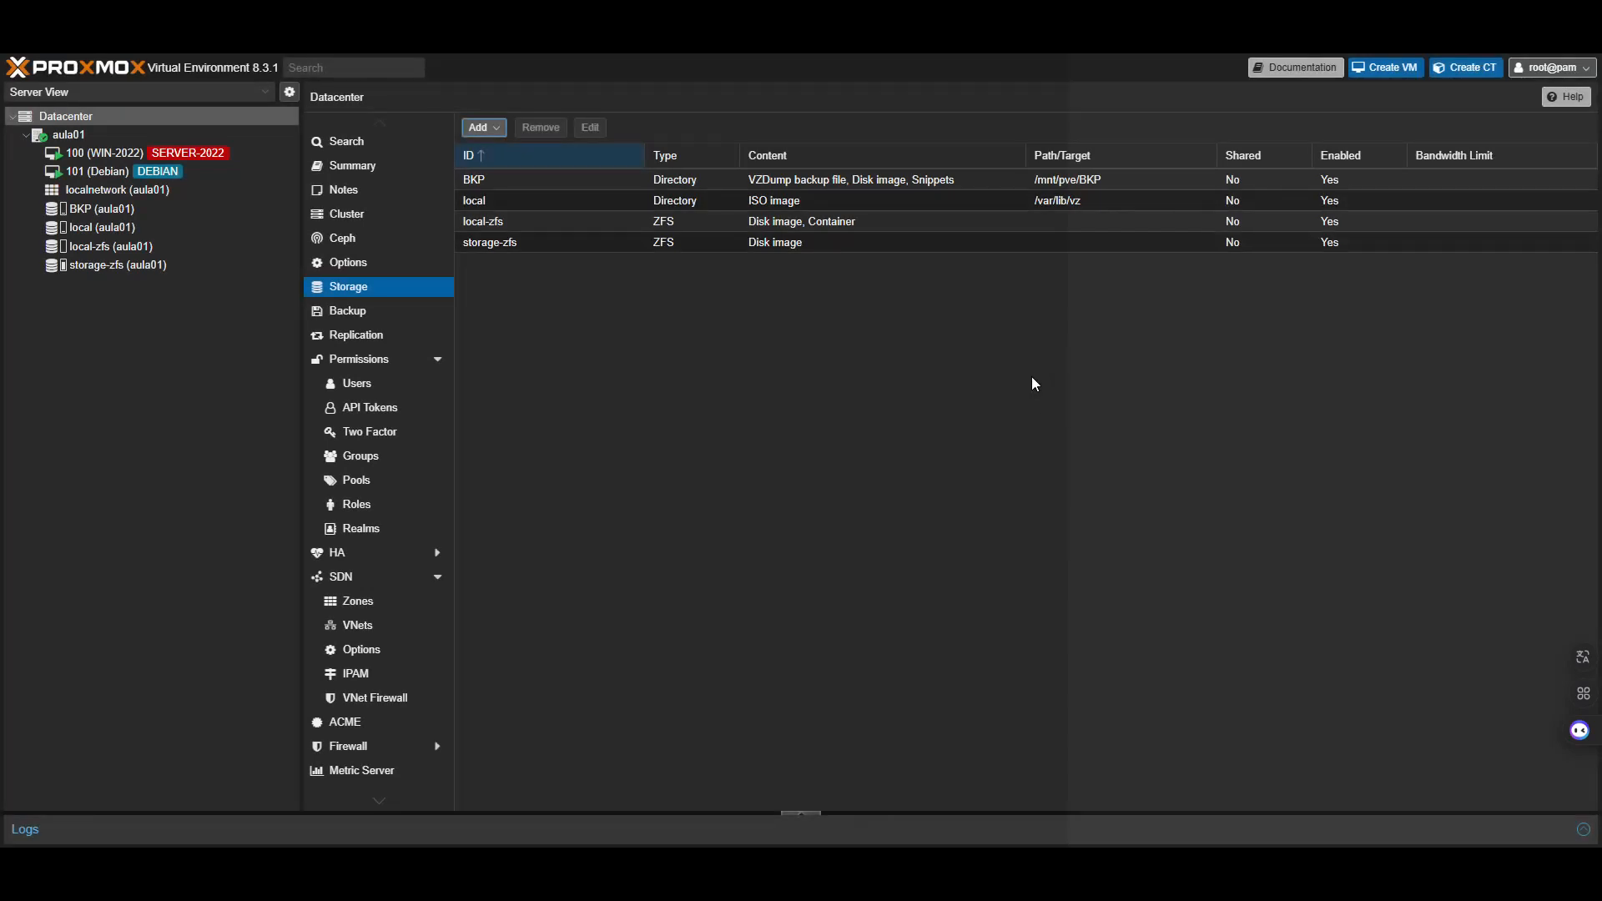
{"action": "left_click", "coordinate": [165, 136]}
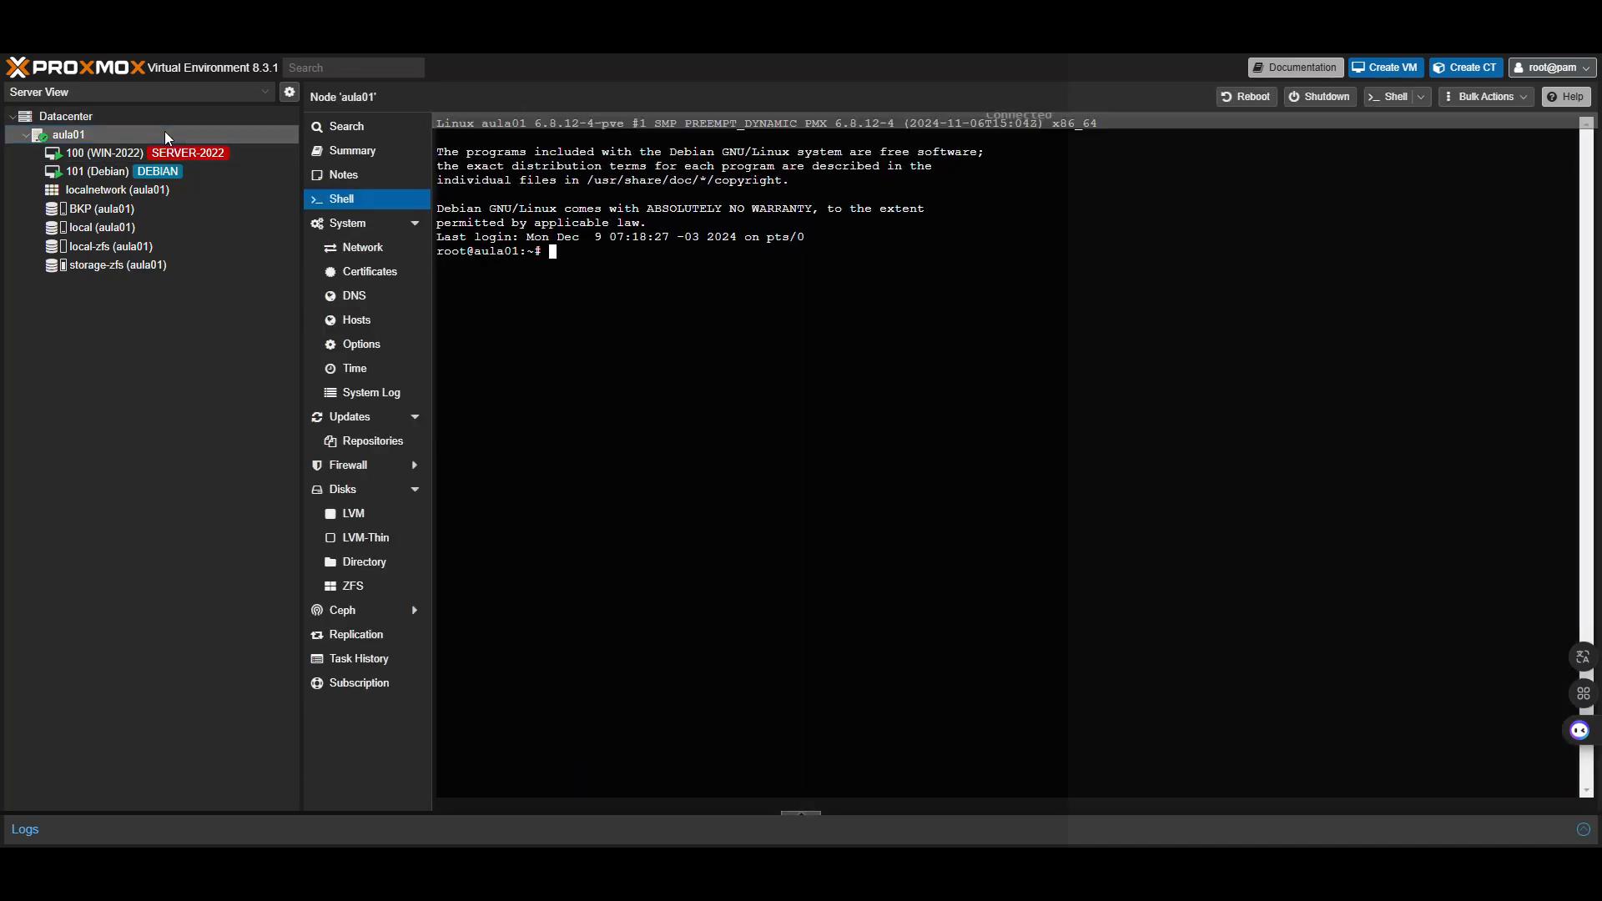